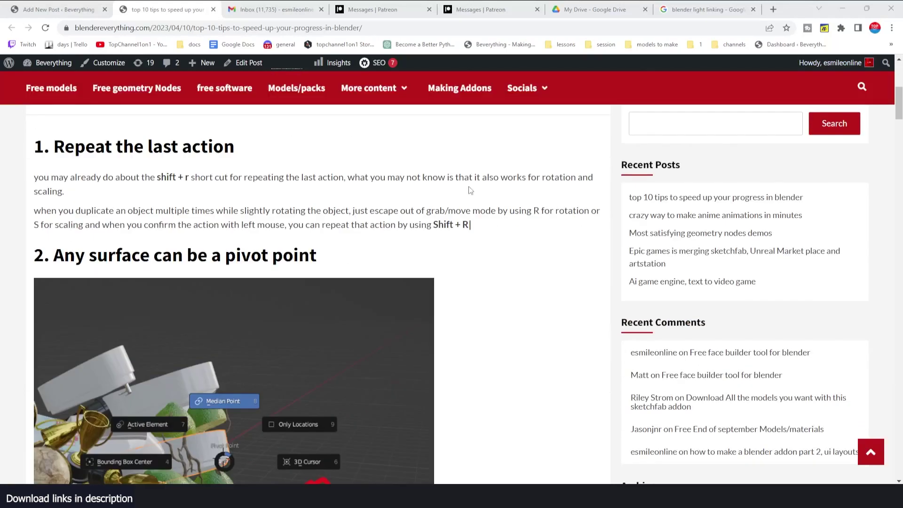
Step: Skim the article's tips from "Repeat the last action" through "use game navigation WASD" and beyond
scroll(235, 253, "up", 4)
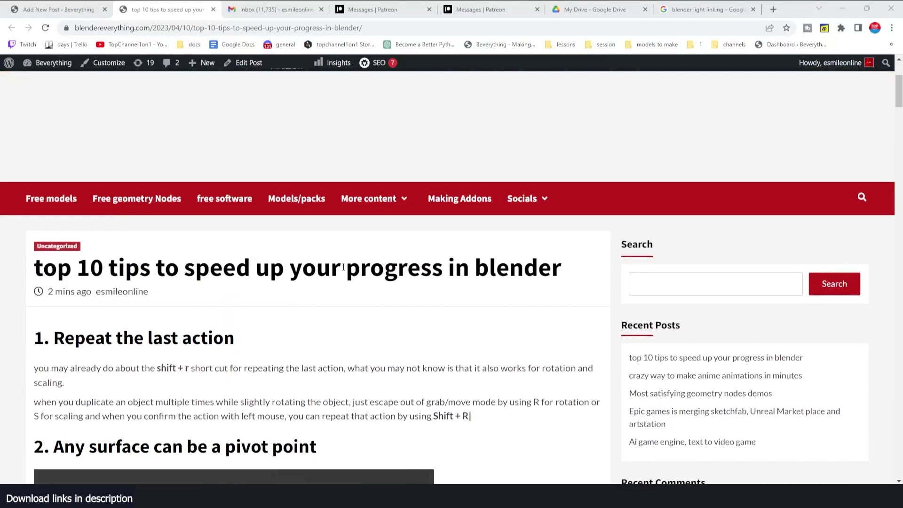
scroll(370, 265, "down", 4)
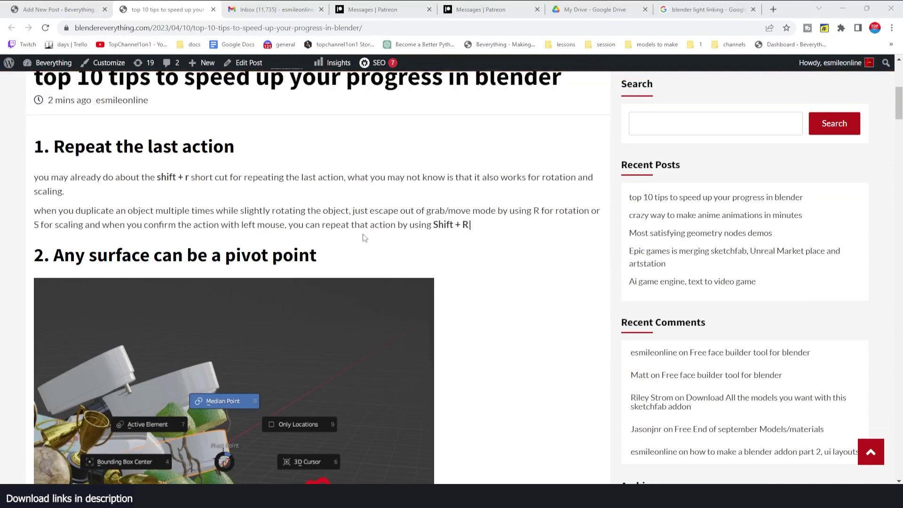
scroll(368, 228, "down", 2)
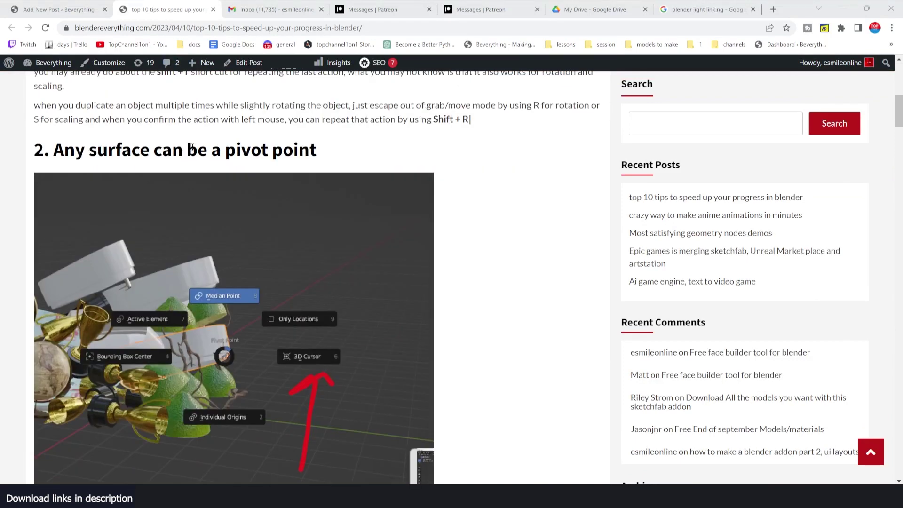
scroll(305, 312, "down", 20)
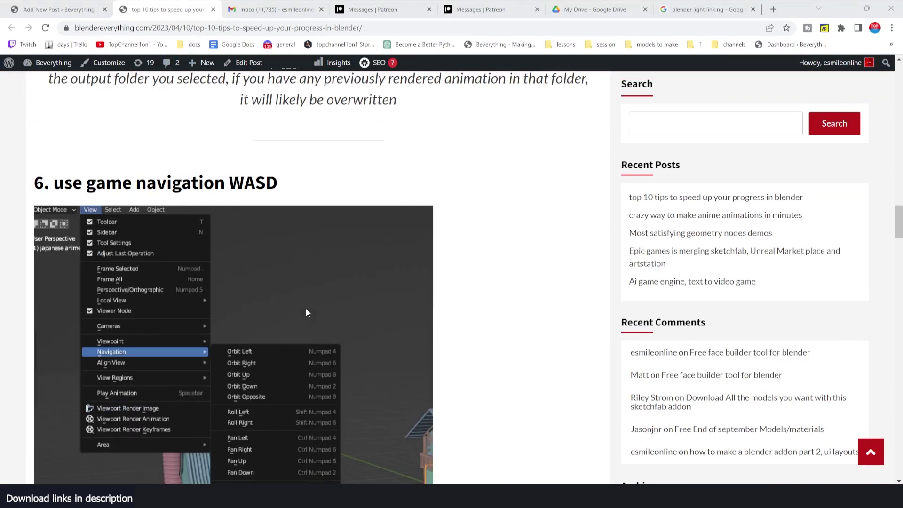
scroll(305, 313, "down", 15)
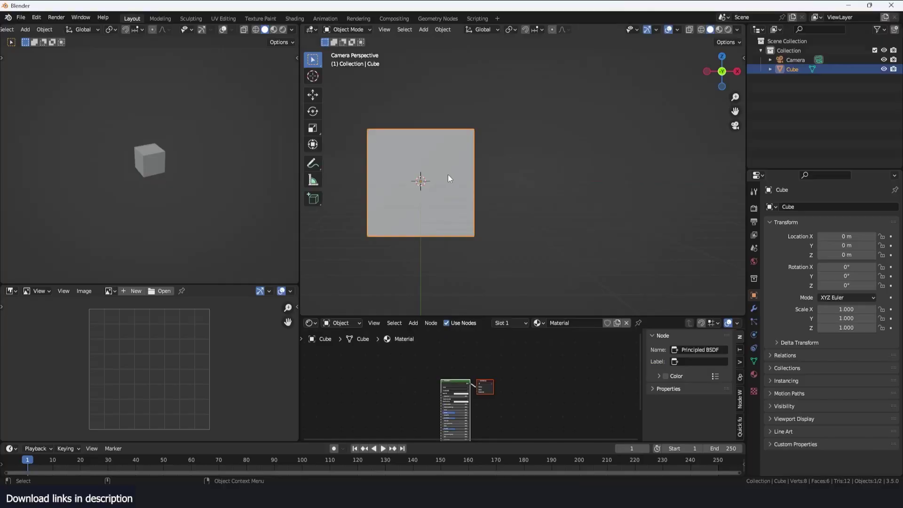
Step: Duplicate the cube, placing the copy about 3.6 m along X, 1.1 m along Y and 0.35 m along Z
key("KP_Decimal")
scroll(454, 174, "down", 6)
middle_click_drag(550, 157, 442, 173)
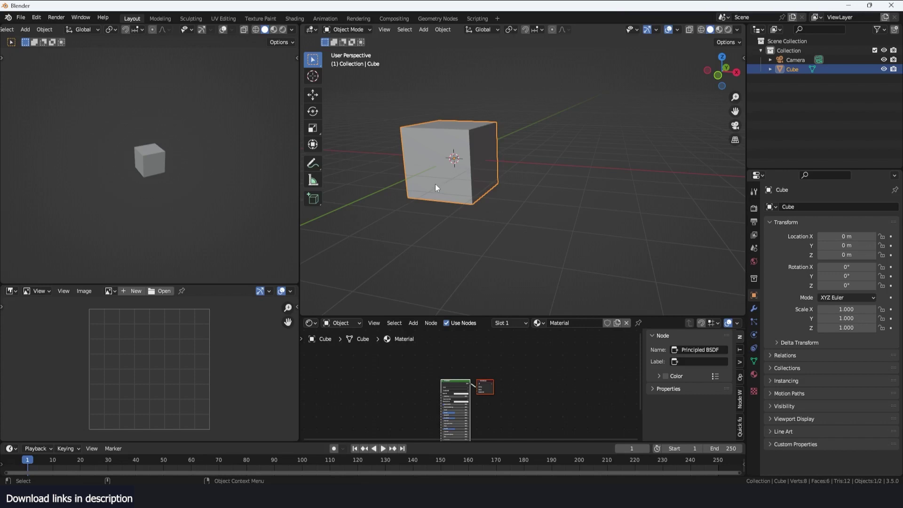
key("shift+d")
left_click(565, 171)
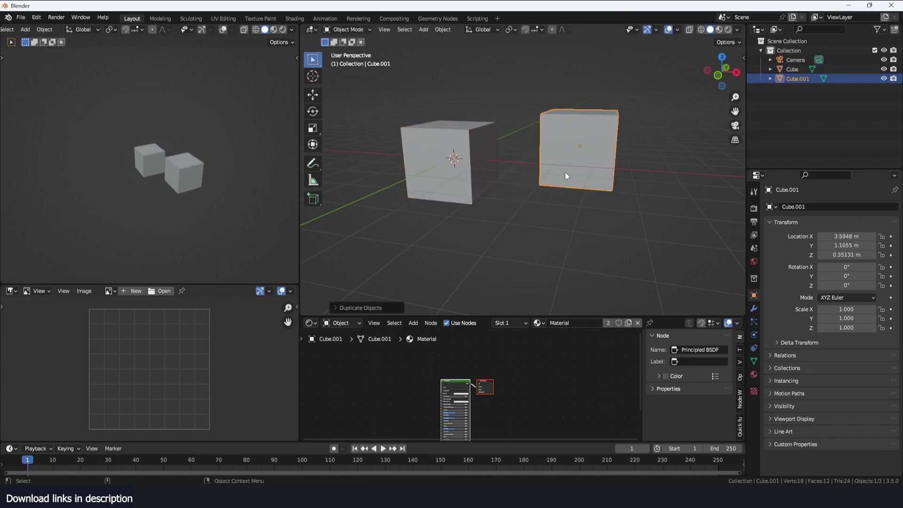
Step: Repeat the last duplication four times to extend the evenly spaced row of cubes
middle_click_drag(570, 171, 480, 176)
key("shift+r")
key("shift+r")
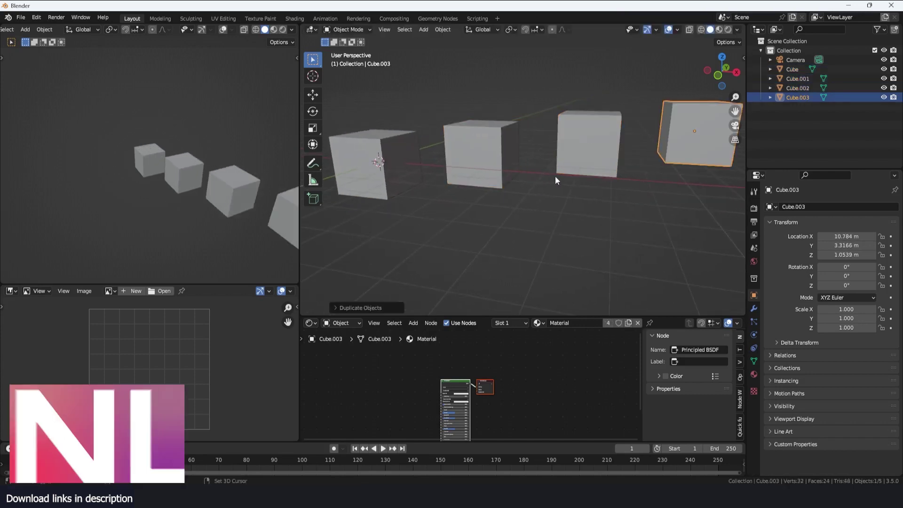
key("shift+r")
key("shift+r")
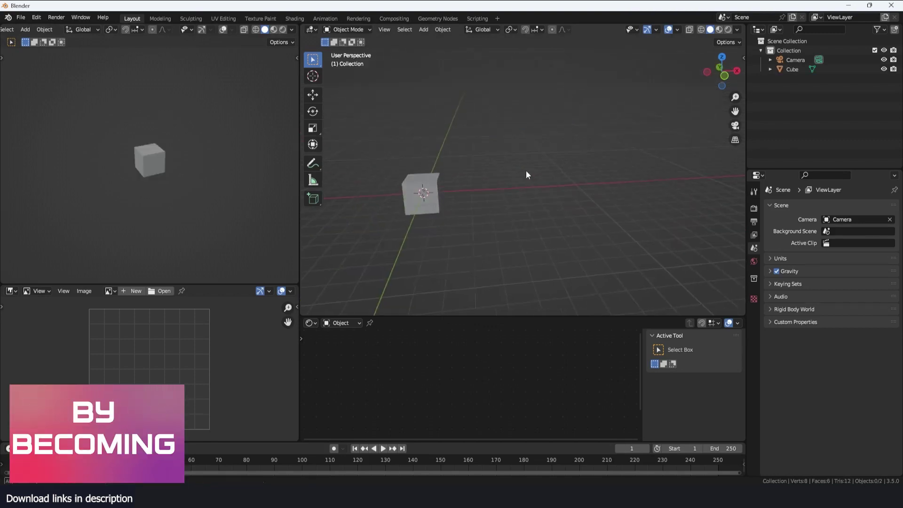
Step: Duplicate the cube in place and rotate the copy to about -36° X, -57° Y and 42° Z
left_click(425, 197)
middle_click_drag(424, 193, 551, 160, "shift")
scroll(537, 138, "up", 2)
key("shift+d")
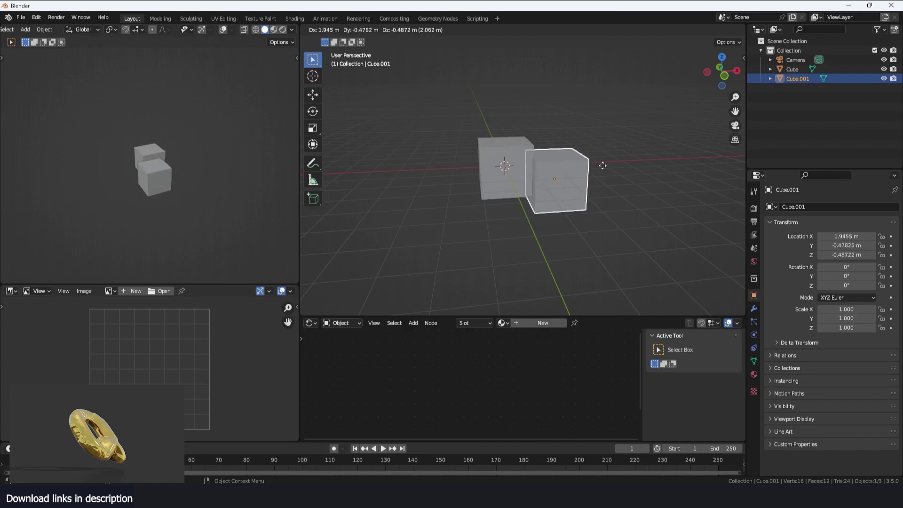
right_click(606, 137)
key("r")
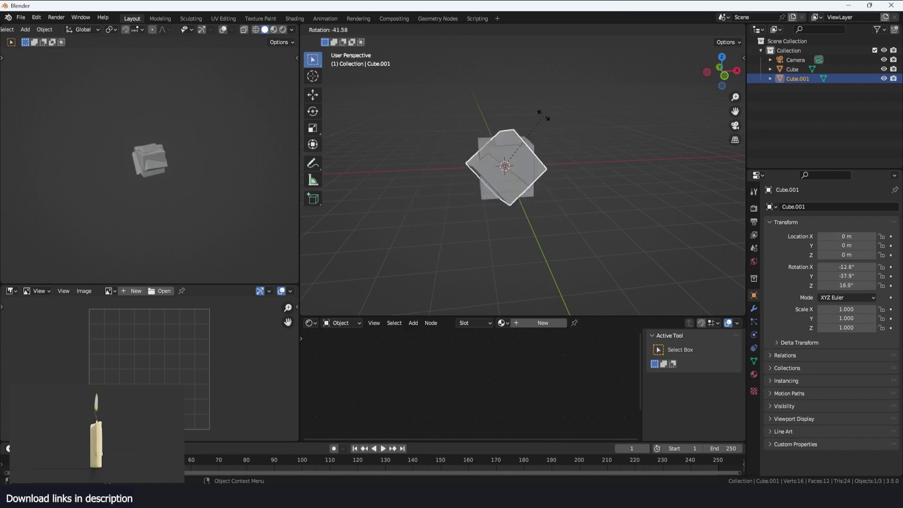
left_click(514, 122)
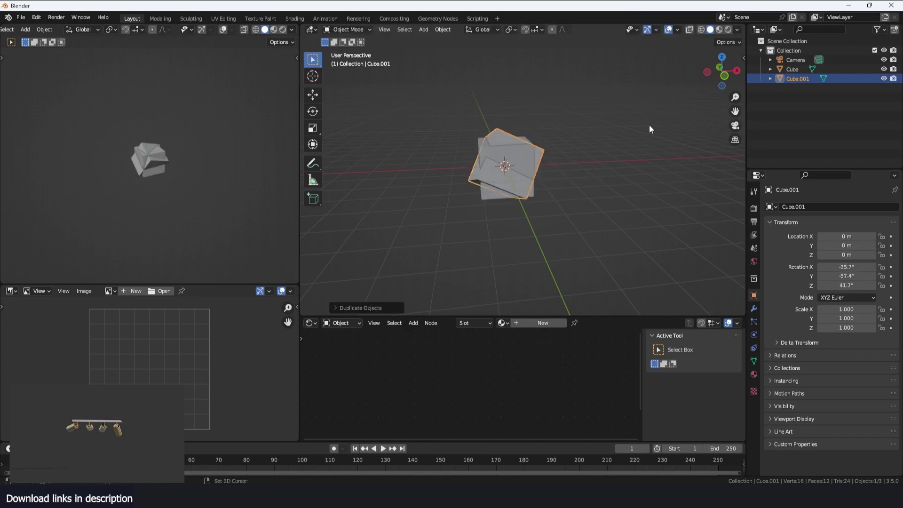
Step: Repeat the rotated duplication five times around the same center to form a spiky cluster of cubes
key("shift+r")
key("shift+r")
key("shift+r")
key("shift+r")
key("shift+r")
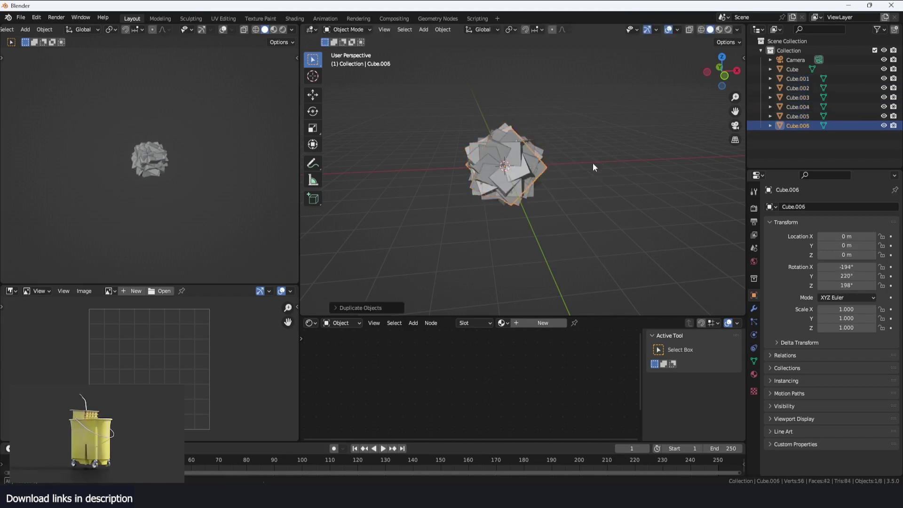
scroll(592, 150, "up", 5)
middle_click_drag(598, 184, 600, 164)
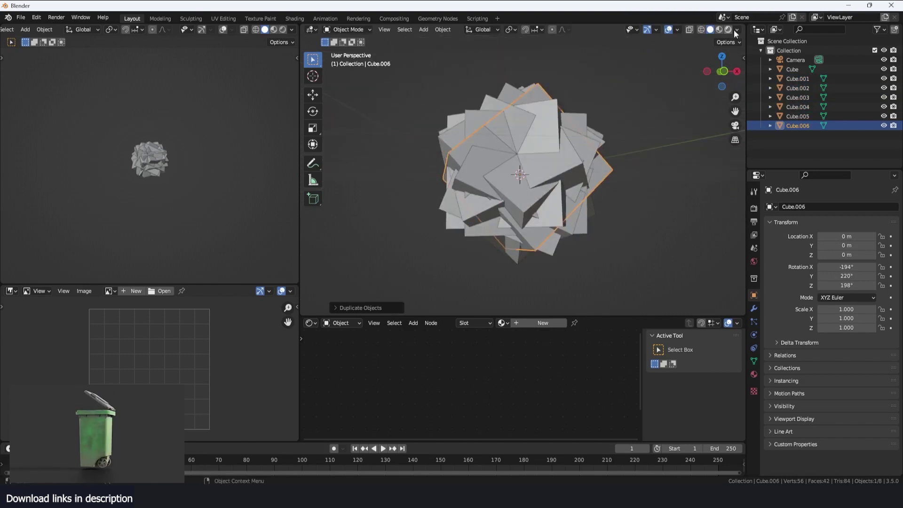
Step: Add a new cube mesh at the origin of the empty scene
key("shift+a")
mouse_move(472, 179)
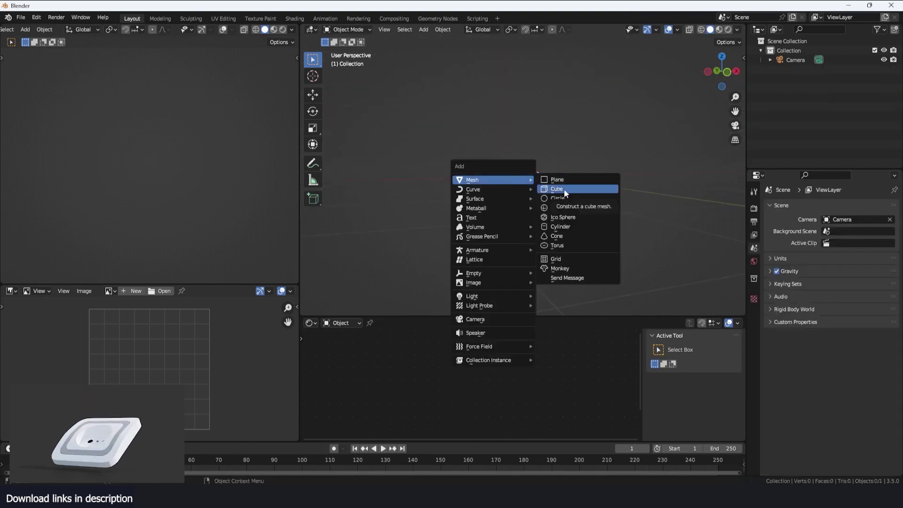
left_click(565, 190)
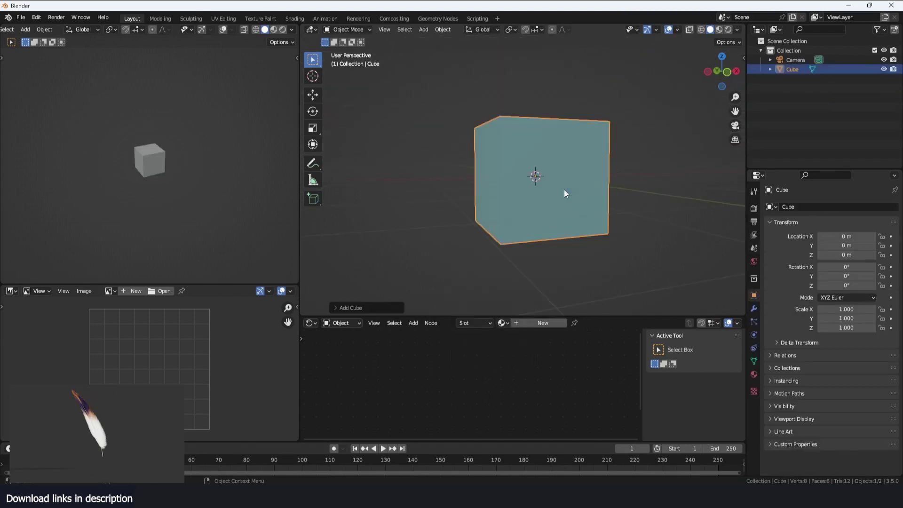
middle_click_drag(563, 190, 565, 188)
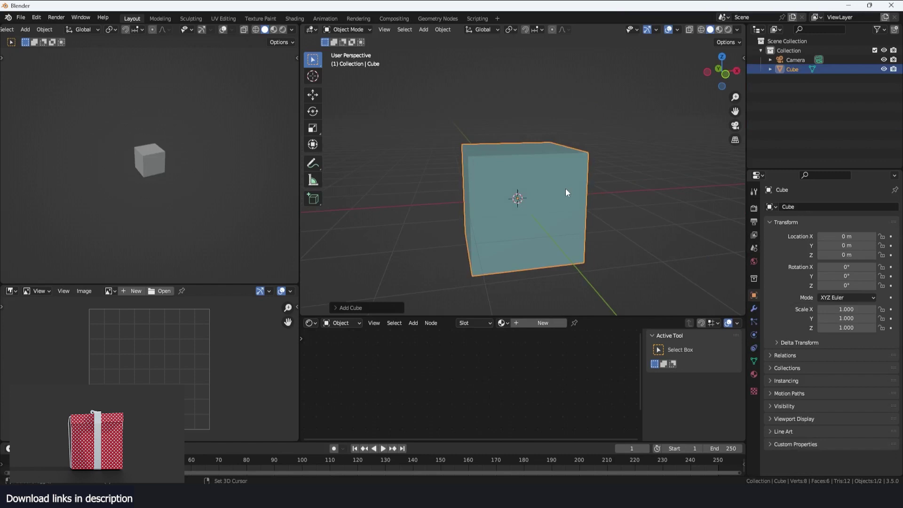
Step: Duplicate the cube in place with a larger uniform scale, repeating until the fourth copy reaches a scale of about 6.07
key("shift+d")
key("s")
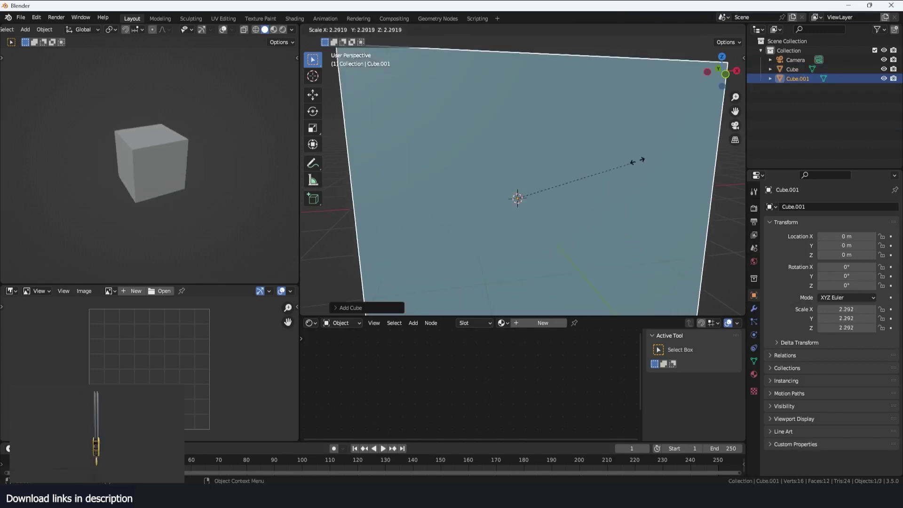
left_click(607, 169)
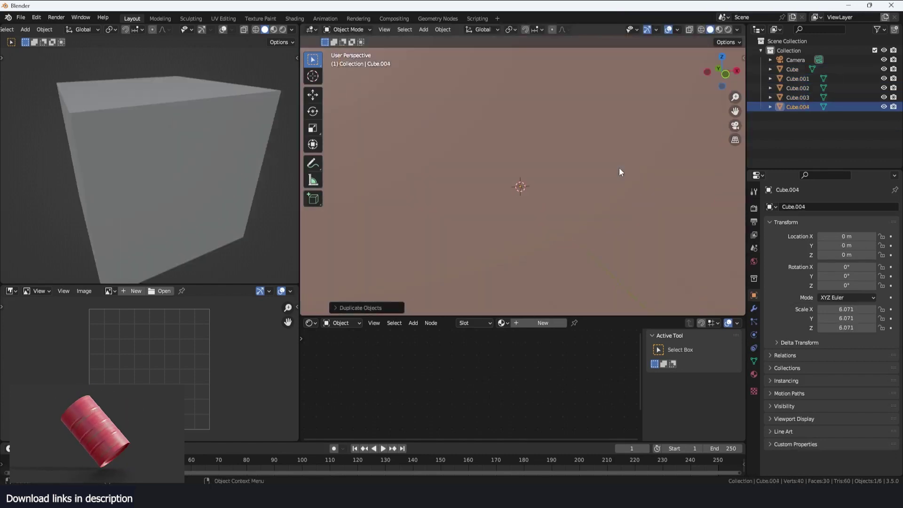
Step: Show the scene in wireframe, select the nested cubes and delete them
key("z")
left_click(437, 181)
mouse_move(436, 181)
middle_mouse_down()
mouse_move(537, 170)
mouse_move(528, 128)
mouse_move(458, 163)
mouse_move(489, 170)
mouse_move(460, 161)
mouse_move(472, 171)
middle_mouse_up()
left_click_drag(502, 107, 560, 157)
key("x")
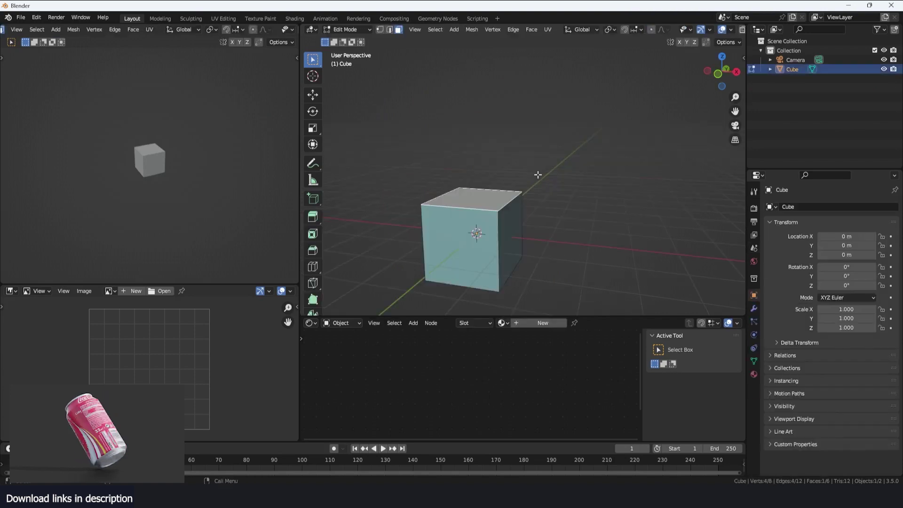
Step: Inset the cube's top face by a narrow margin and repeat the inset four times toward its center
middle_click_drag(537, 175, 556, 158)
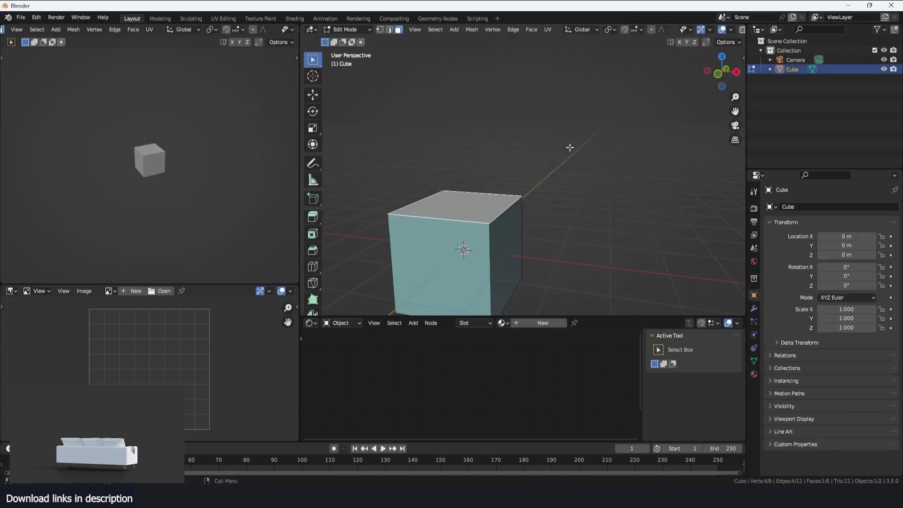
key("i")
left_click(555, 157)
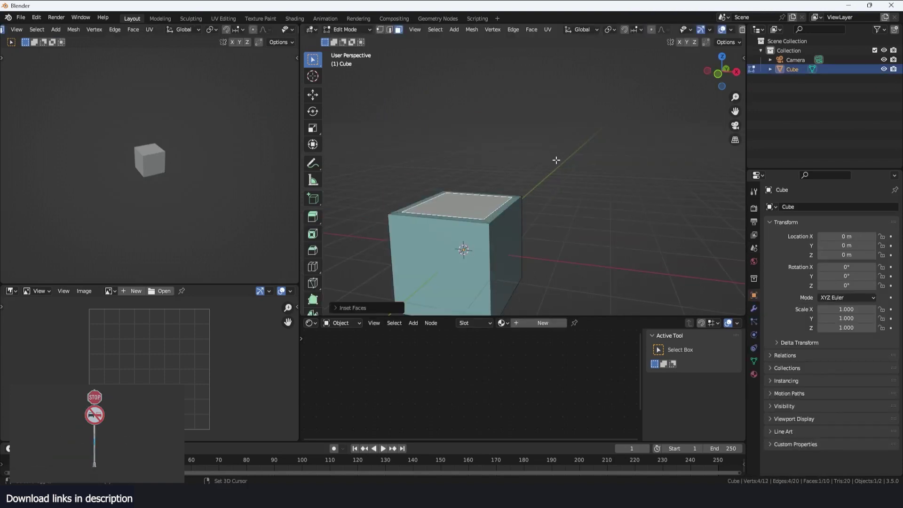
key("shift+r")
key("shift+r")
key("shift+r")
key("shift+r")
middle_click_drag(554, 166, 548, 140)
scroll(562, 167, "up", 3)
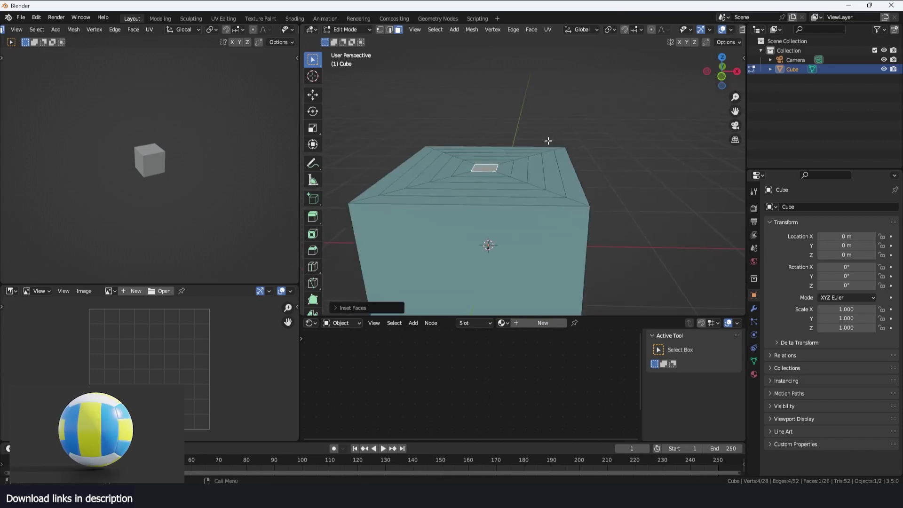
Step: Extrude the small center face upward twice and repeat the extrusion to build a tall segmented column on the cube
key("e")
left_click(533, 167)
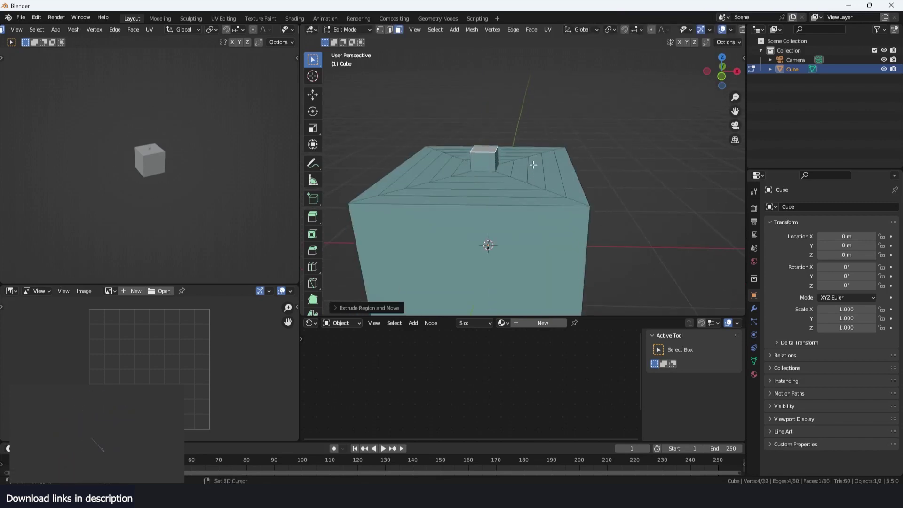
key("e")
left_click(576, 168)
key("shift+r")
key("shift+r")
key("shift+r")
key("shift+r")
key("shift+r")
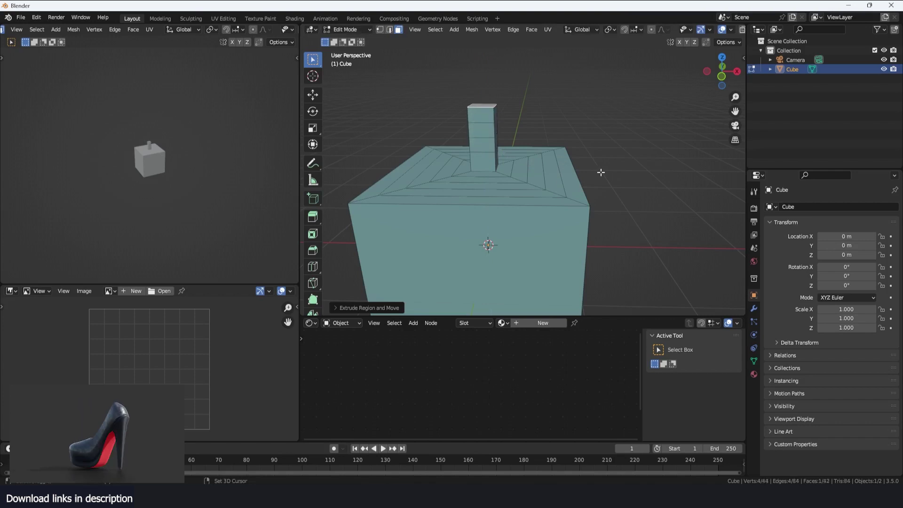
scroll(600, 172, "down", 7)
middle_click_drag(599, 184, 560, 172)
scroll(545, 179, "up", 2)
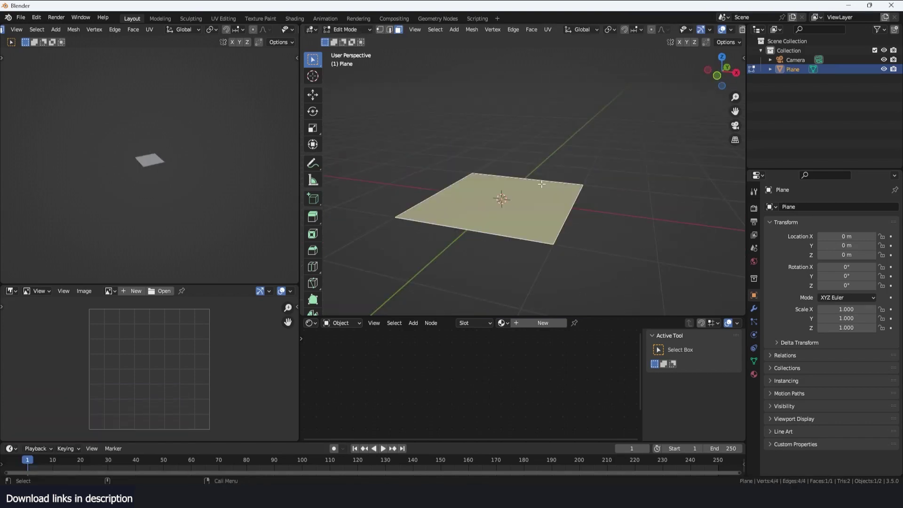
Step: Extrude the plane's geometry freehand to three successive points above it
middle_click_drag(540, 160, 577, 155)
right_click(606, 104, "ctrl")
scroll(612, 125, "down", 3)
right_click(539, 150, "ctrl")
right_click(625, 129, "ctrl")
Step: Delete the extruded geometry and the plane's remaining vertices
left_click_drag(487, 83, 718, 192)
key("x")
left_click(719, 192)
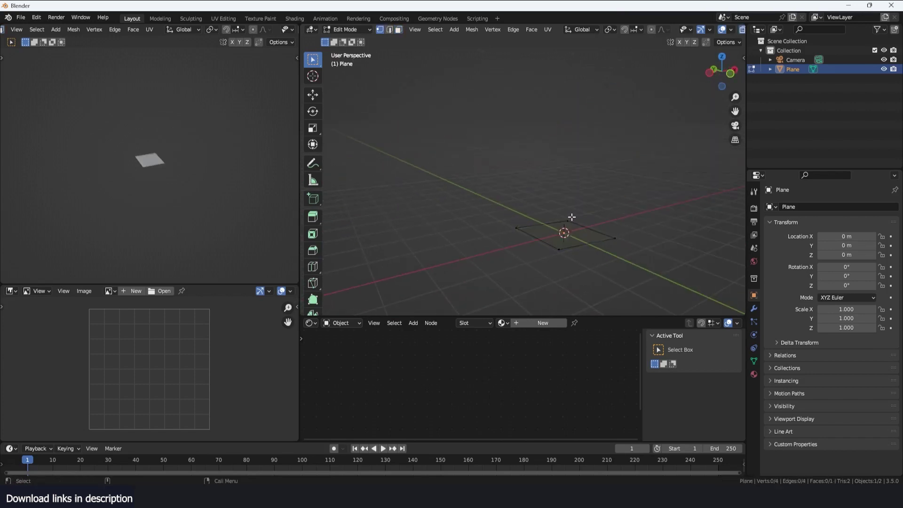
key("x")
left_click(636, 211)
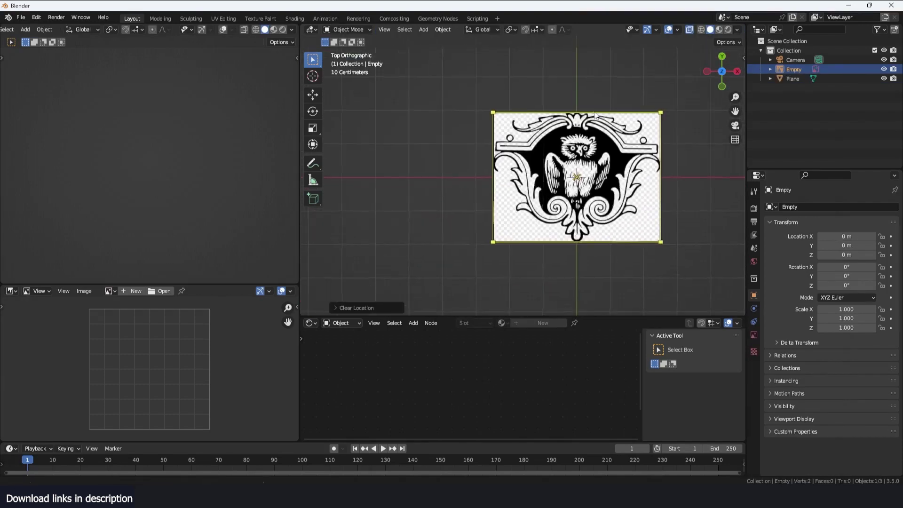
Step: Switch the viewport shading to wireframe around the owl ornament reference image
scroll(676, 180, "up", 3)
middle_click_drag(673, 178, 520, 166, "shift")
key("z")
left_click(528, 171)
scroll(450, 216, "down", 3)
key("z")
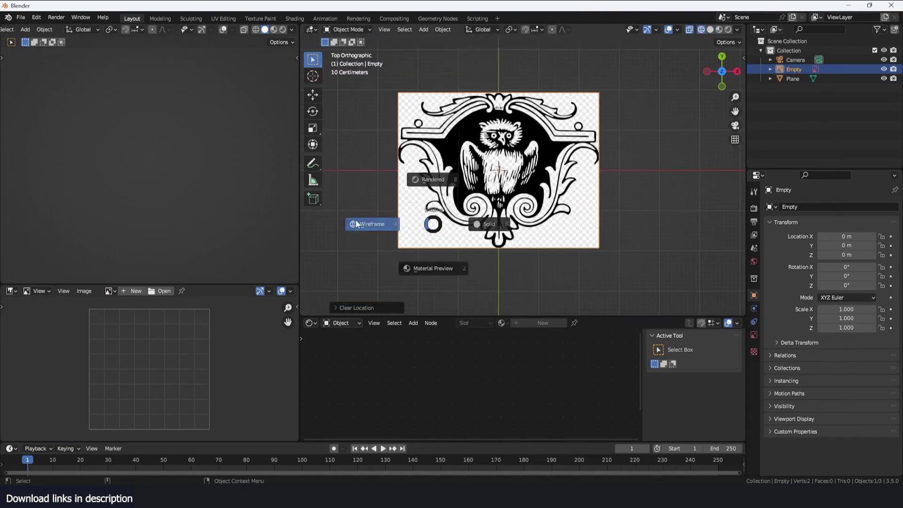
left_click(356, 221)
Step: Add a plane overlapping the left edge of the owl image and open its mesh for editing
key("shift+a")
mouse_move(376, 200)
left_click(409, 199)
key("Tab")
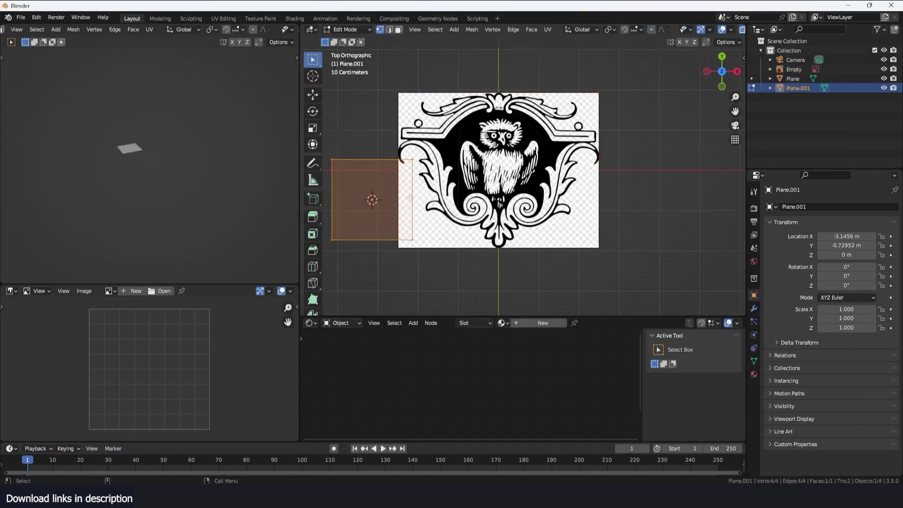
Step: Trace the curl of the left scroll ornament with points extruded from the plane's upper-right vertex
scroll(418, 186, "up", 2)
scroll(419, 185, "down", 2)
middle_click_drag(433, 177, 473, 204, "shift")
scroll(472, 204, "up", 3)
left_click(446, 173)
scroll(447, 173, "up", 4)
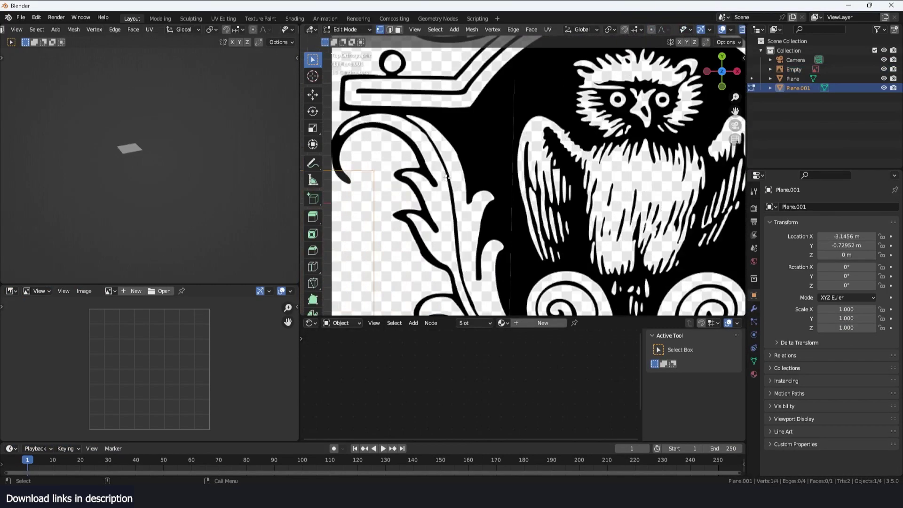
middle_click_drag(438, 168, 539, 201, "shift")
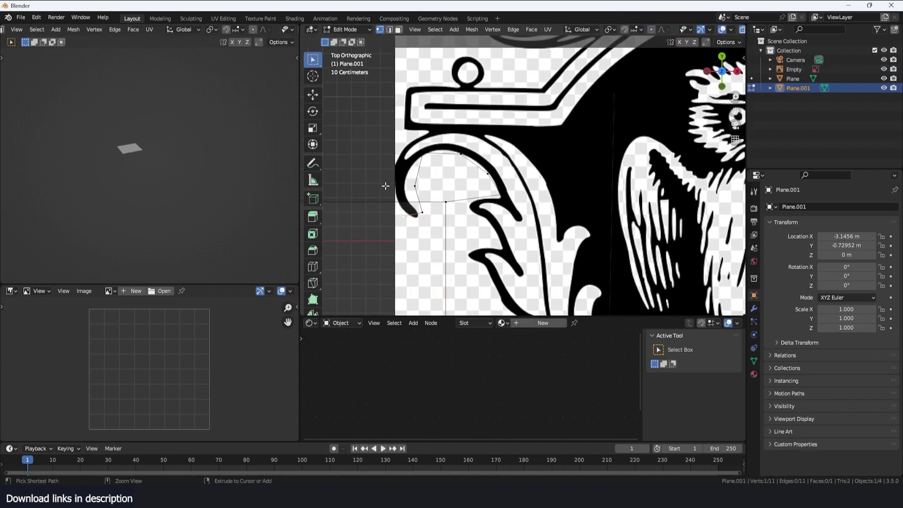
Step: Leave mesh editing and delete the plane used for the tracing
key("Tab")
scroll(414, 130, "down", 8)
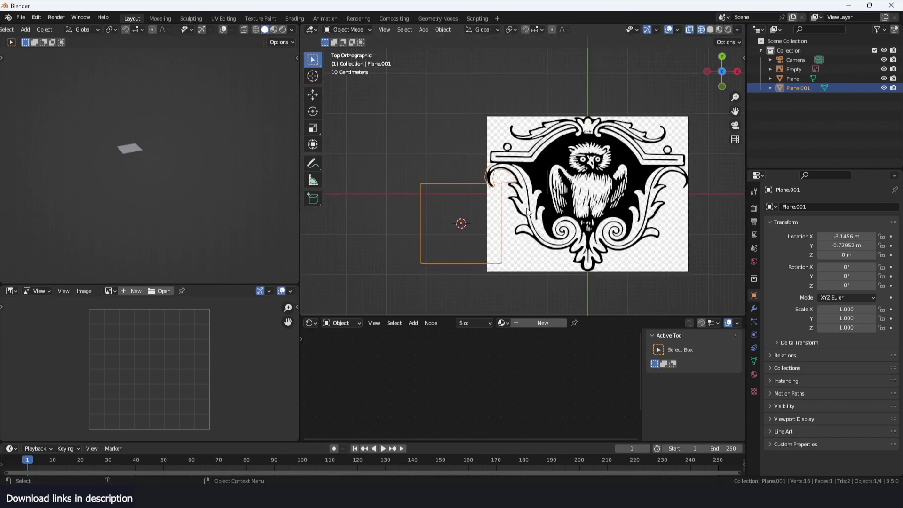
key("Delete")
Step: Add a Bezier curve beside the lower-left part of the owl image and open it for editing
scroll(426, 174, "up", 3)
left_click(634, 103)
key("shift+a")
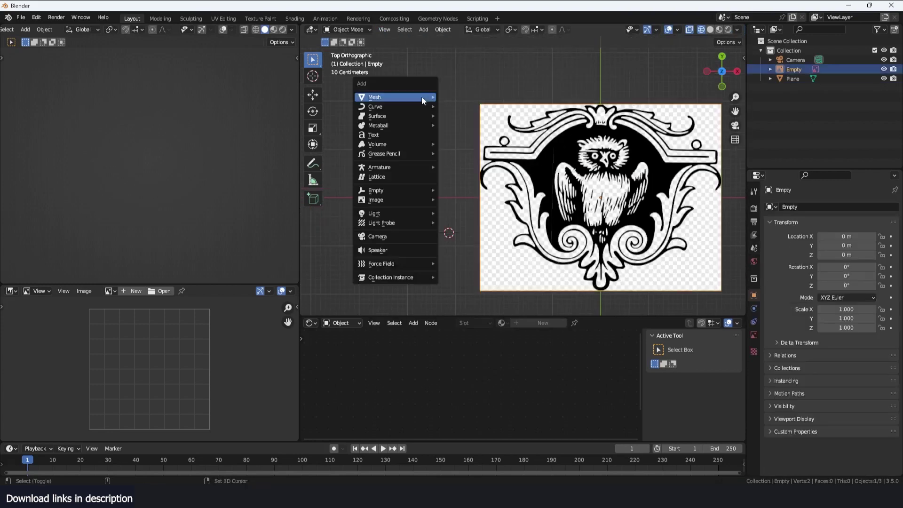
mouse_move(410, 103)
left_click(459, 104)
middle_click_drag(481, 111, 465, 135, "shift")
key("Tab")
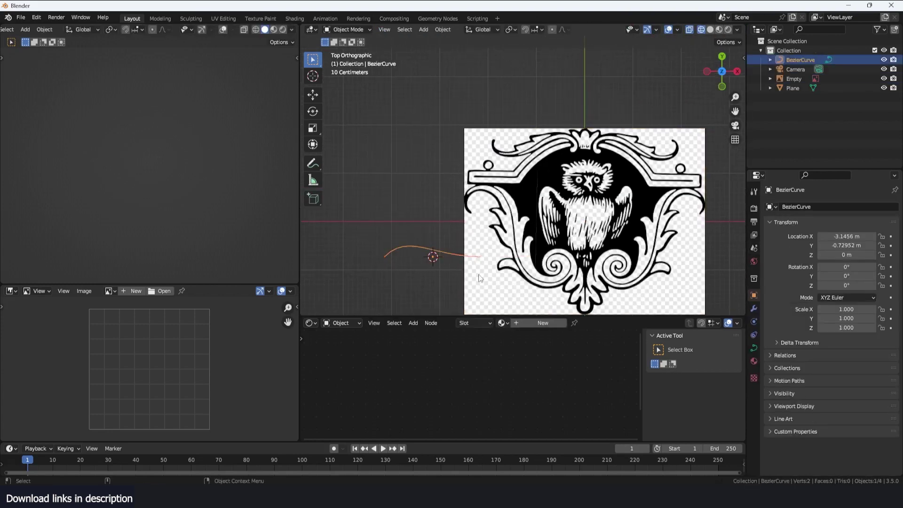
Step: Extend the Bezier curve with extruded points up the owl image's left side and across its top ornament, and leave curve editing
right_click(453, 207, "ctrl")
right_click(458, 132, "ctrl")
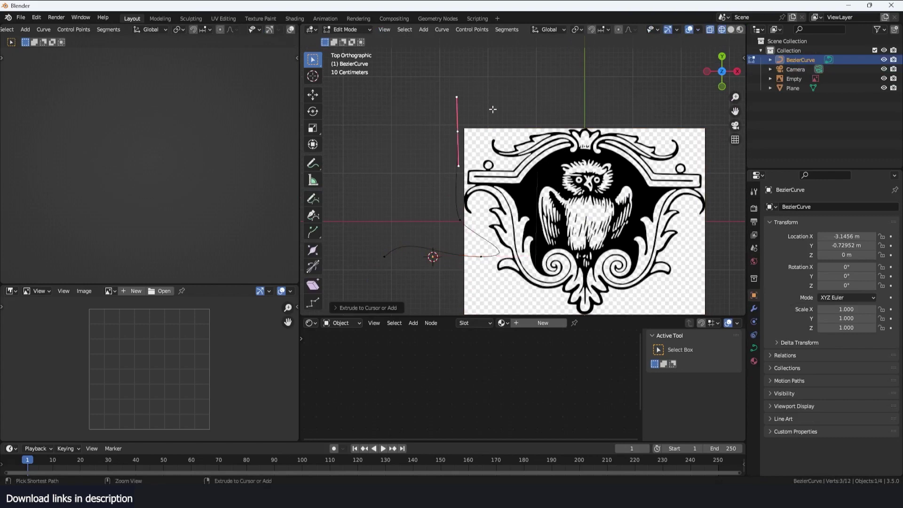
right_click(492, 108, "ctrl")
scroll(544, 165, "up", 4)
middle_click_drag(545, 165, 425, 243, "shift")
right_click(503, 188, "ctrl")
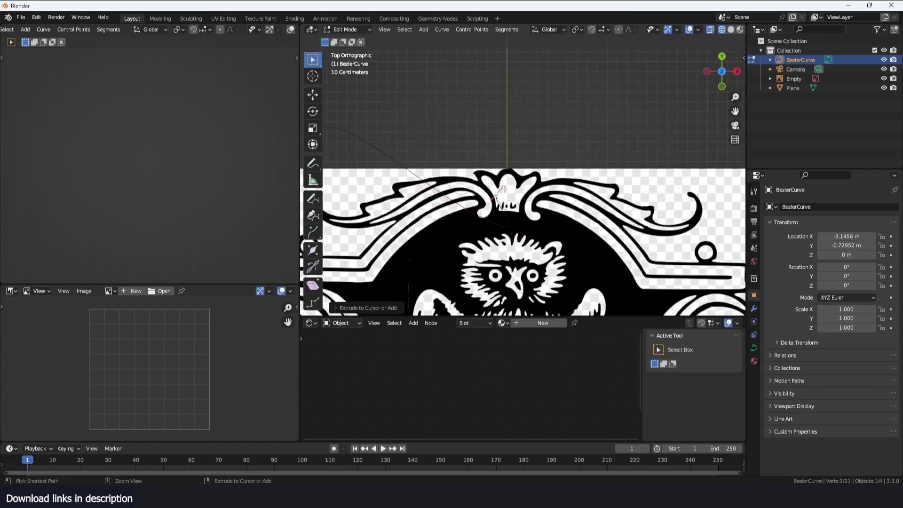
scroll(560, 198, "down", 8)
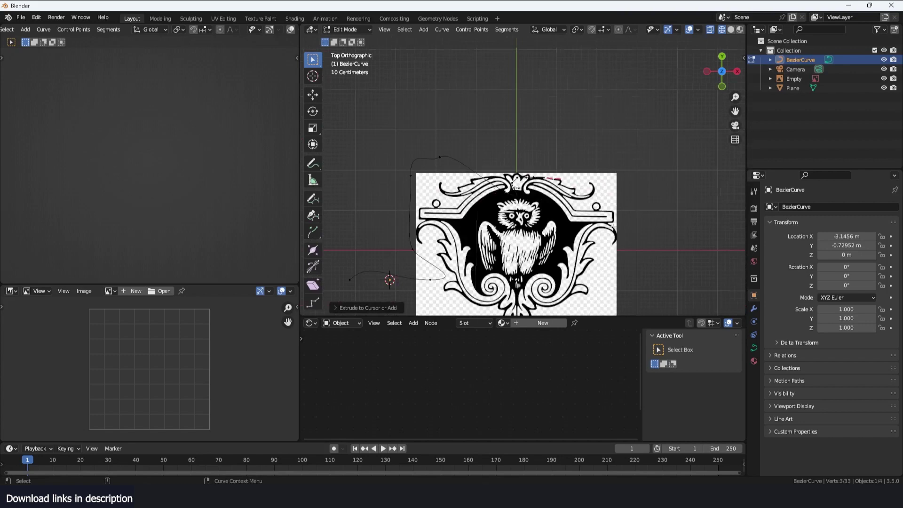
key("Tab")
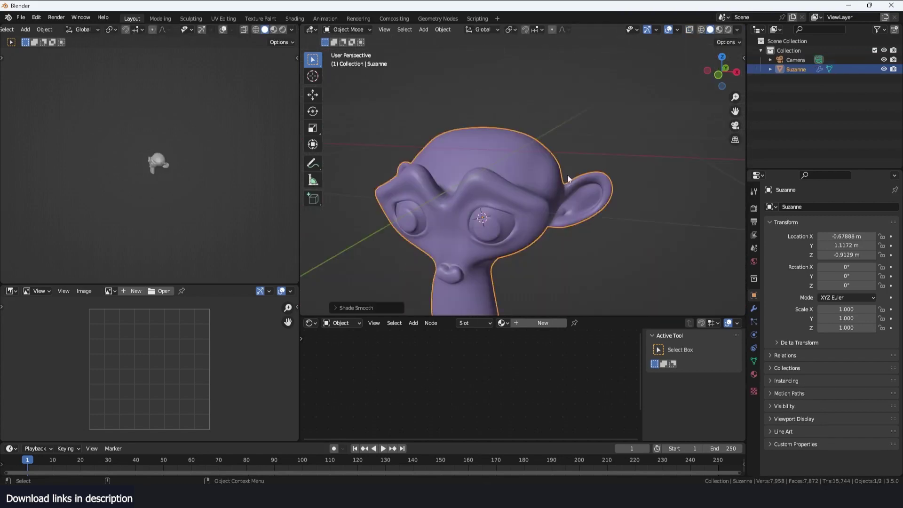
Step: Add a cube at the 3D cursor beside the monkey's face and try rotating it about its own centre
middle_click_drag(568, 179, 574, 147, "shift")
key("shift+a")
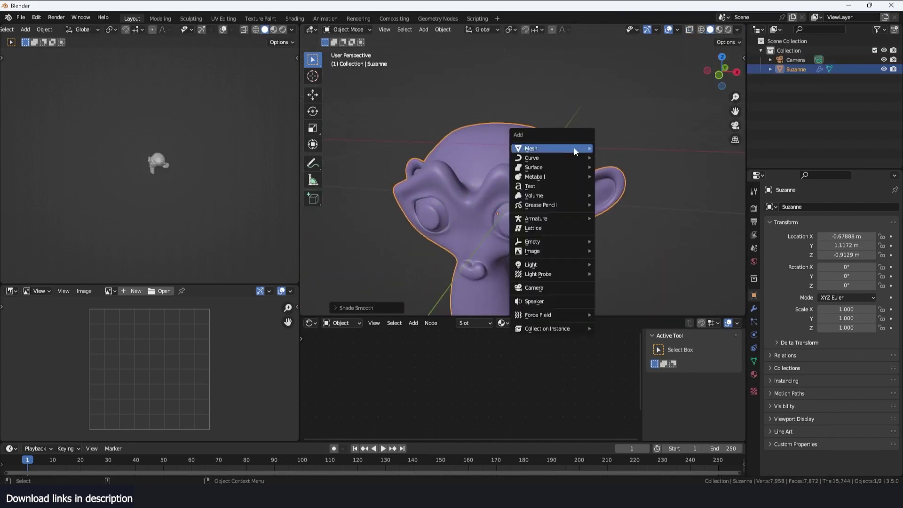
mouse_move(574, 147)
left_click(613, 157)
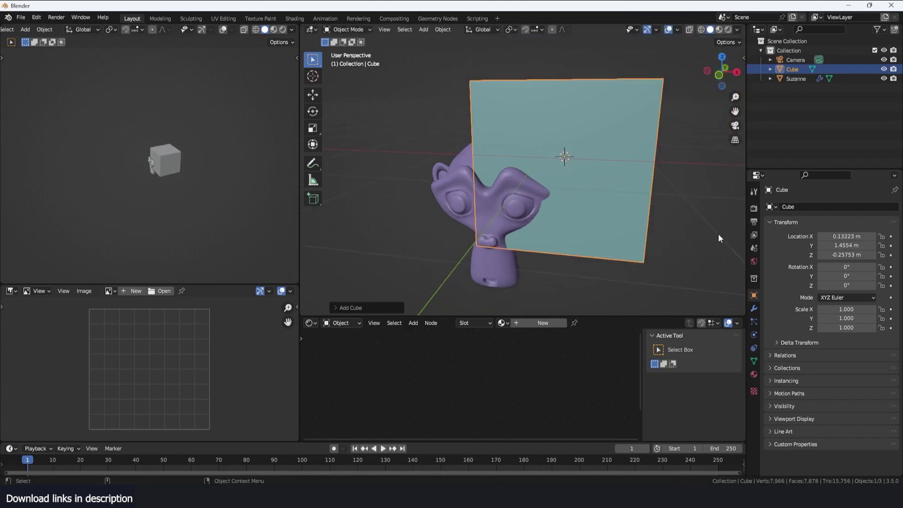
key("r")
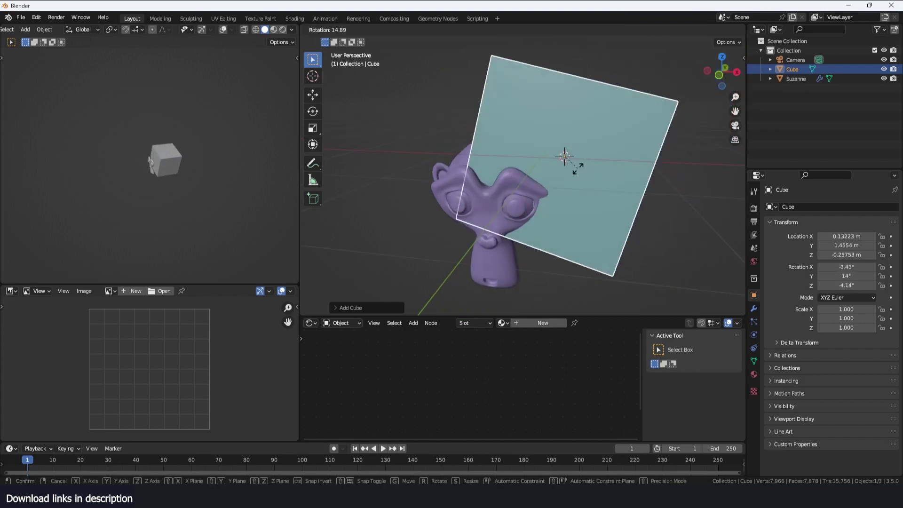
key("Escape")
Step: Place the 3D cursor on the monkey's mouth and set the transform pivot point to 3D Cursor
middle_click_drag(507, 186, 554, 193)
scroll(557, 194, "up", 2)
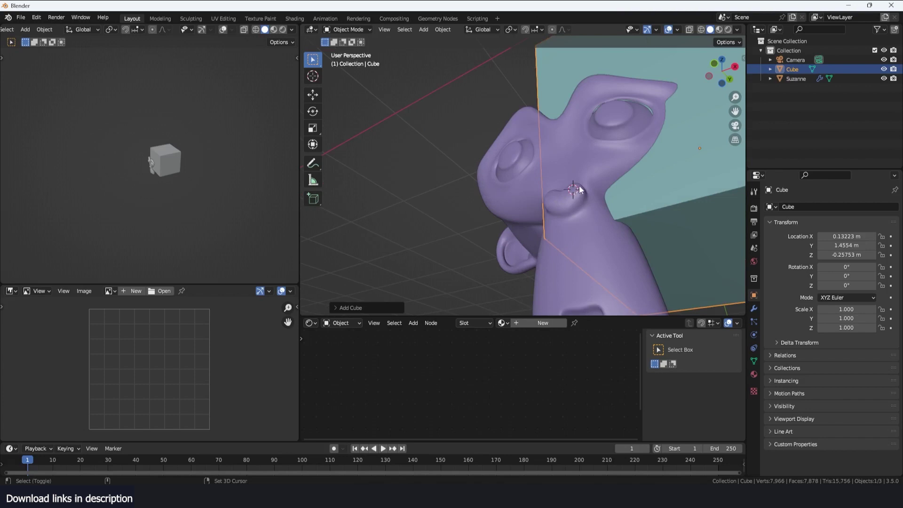
middle_click_drag(575, 191, 521, 222)
scroll(586, 247, "up", 1)
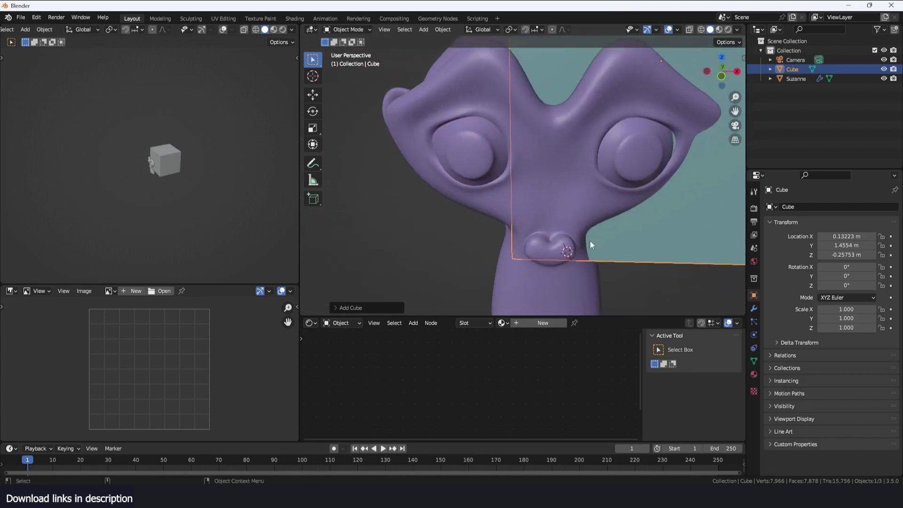
scroll(607, 207, "down", 7)
key("period")
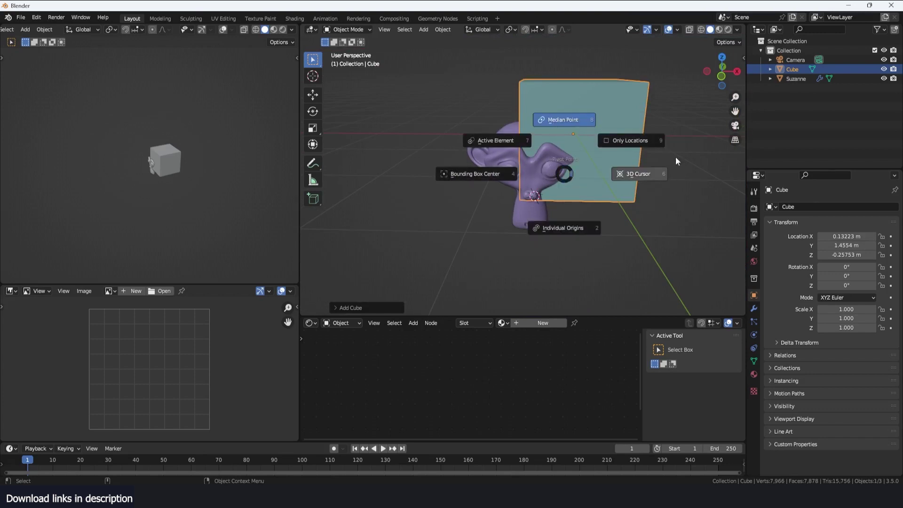
left_click(643, 173)
Step: Try to rotate the cube freely in trackball mode around the 3D cursor at the monkey's mouth
scroll(577, 207, "up", 4)
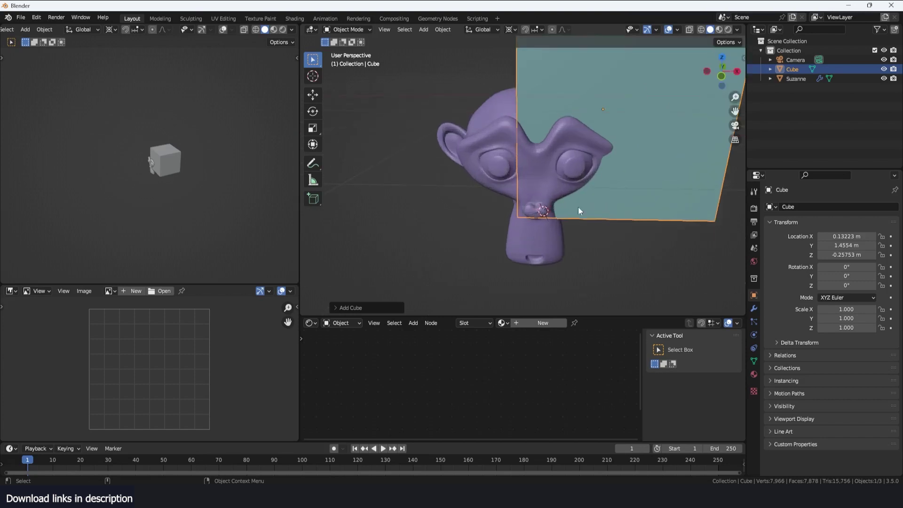
scroll(527, 209, "down", 2)
key("r")
key("r")
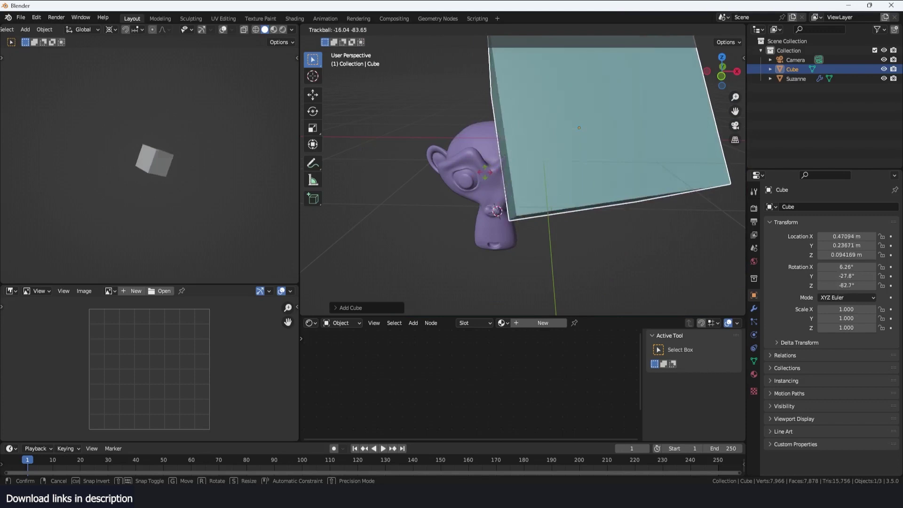
right_click(529, 182)
Step: Move the cube to about X 1.15 m, Y 1.82 m, Z 0.71 m and place the 3D cursor at its lower front corner
key("g")
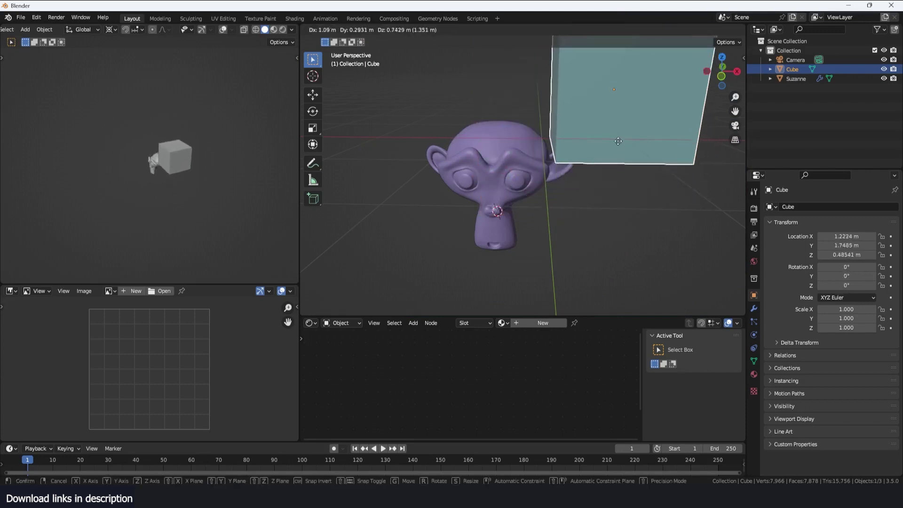
left_click(615, 128)
scroll(585, 155, "up", 3)
middle_click_drag(583, 151, 616, 170)
scroll(616, 170, "up", 2)
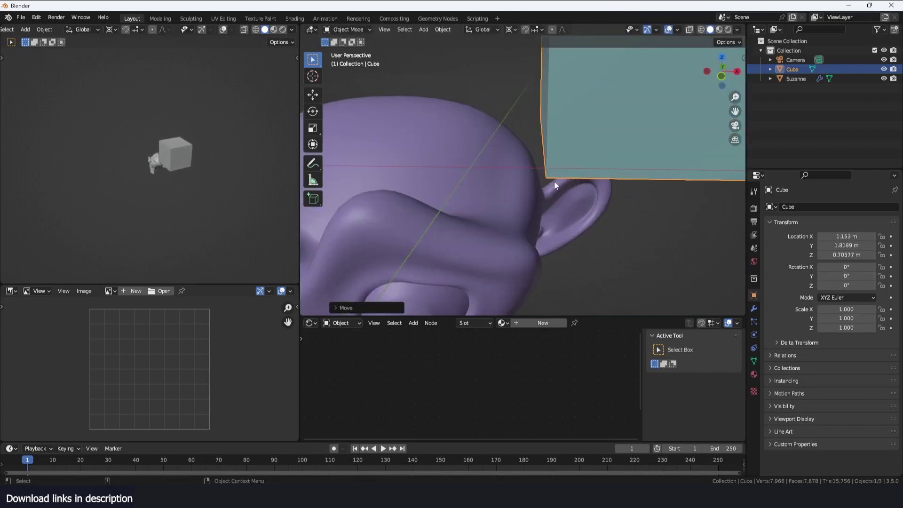
middle_click_drag(554, 181, 614, 207)
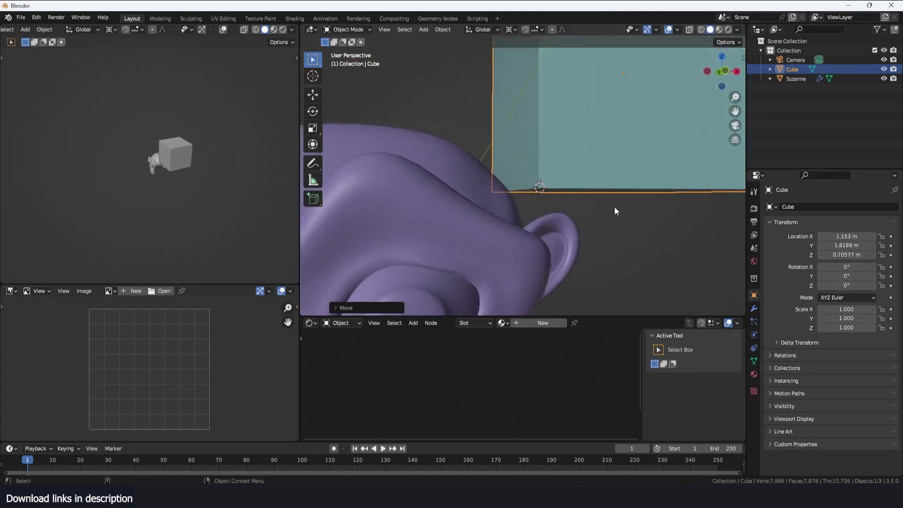
Step: Try to rotate the cube freely in trackball mode around the 3D cursor at its corner
scroll(613, 159, "down", 5)
middle_click_drag(612, 160, 597, 213)
key("r")
key("r")
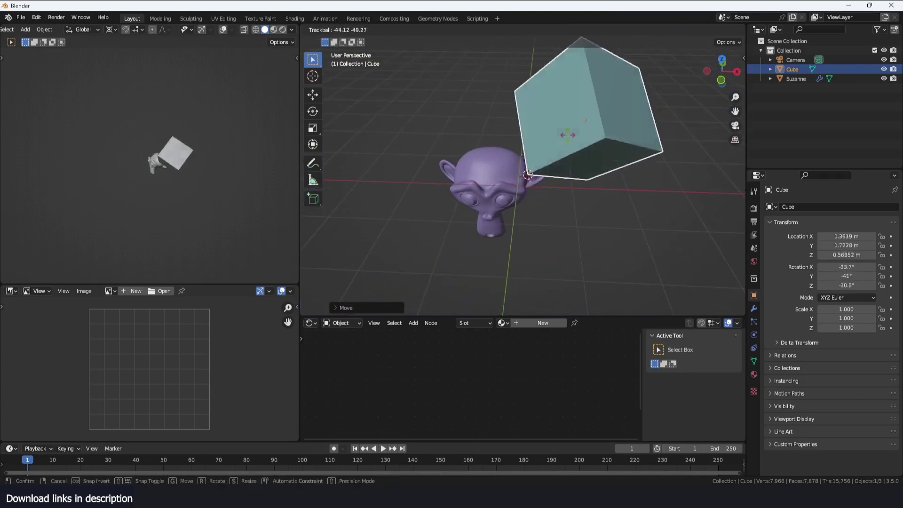
key("Escape")
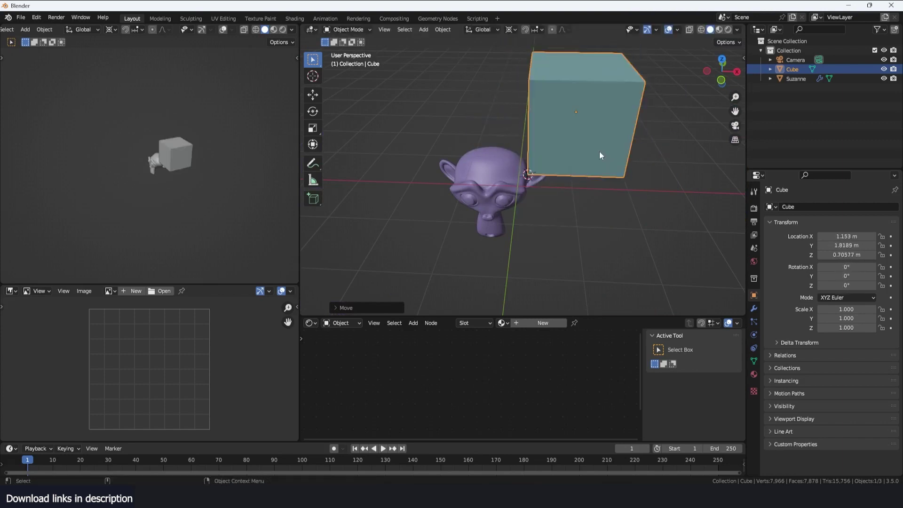
Step: Delete the cube and open the monkey head's mesh for editing
key("x")
left_click(571, 143)
left_click(528, 171)
key("Tab")
scroll(528, 172, "up", 5)
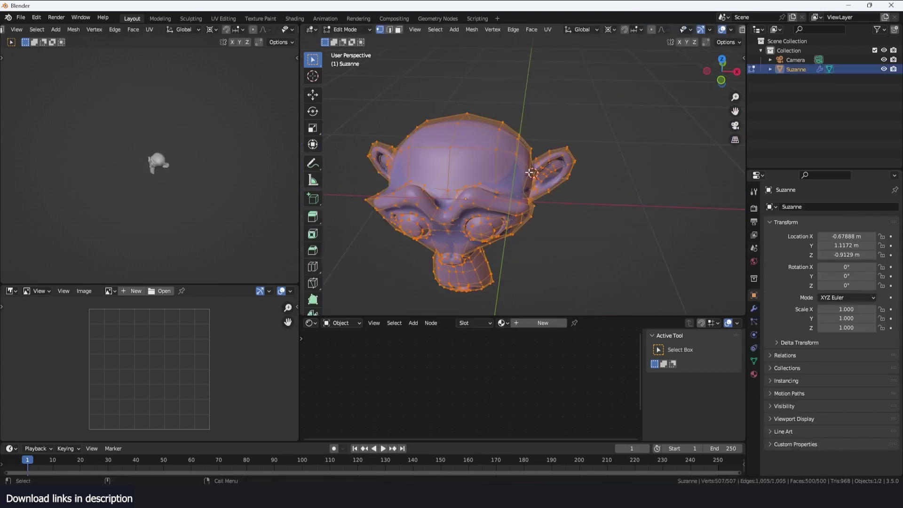
Step: Clear the mesh selection and put the 3D cursor on the centre vertex of the eyeball on the positive X side
middle_click_drag(476, 204, 521, 149)
scroll(523, 149, "down", 2)
scroll(505, 167, "up", 4)
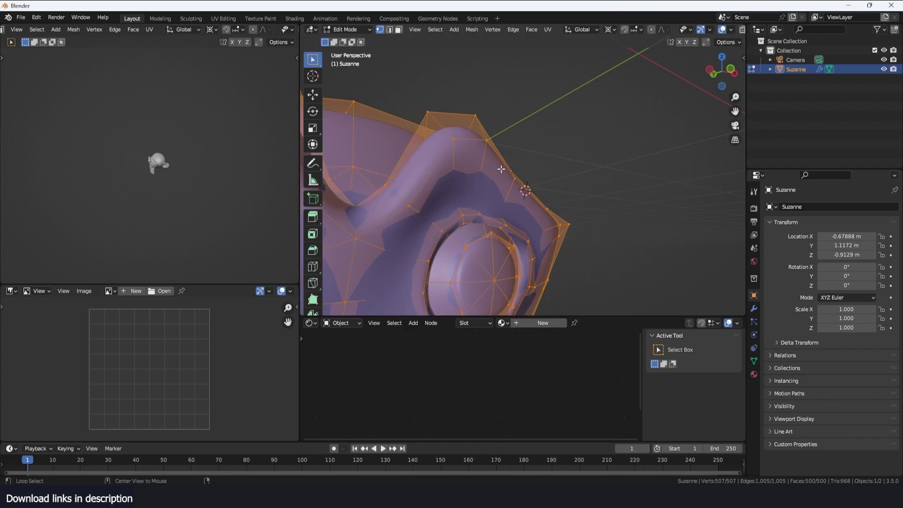
key("alt+a")
middle_click_drag(455, 157, 534, 176)
scroll(534, 175, "up", 1)
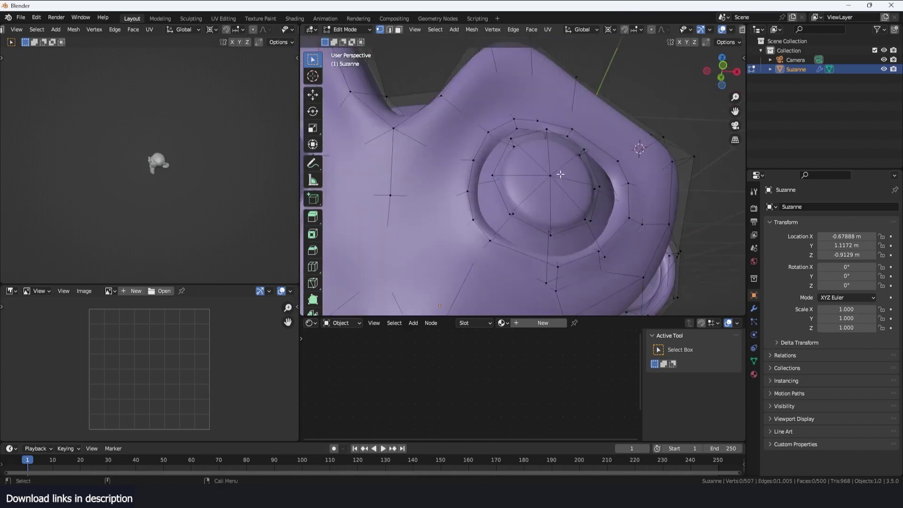
left_click(554, 168, "alt")
scroll(527, 207, "up", 3)
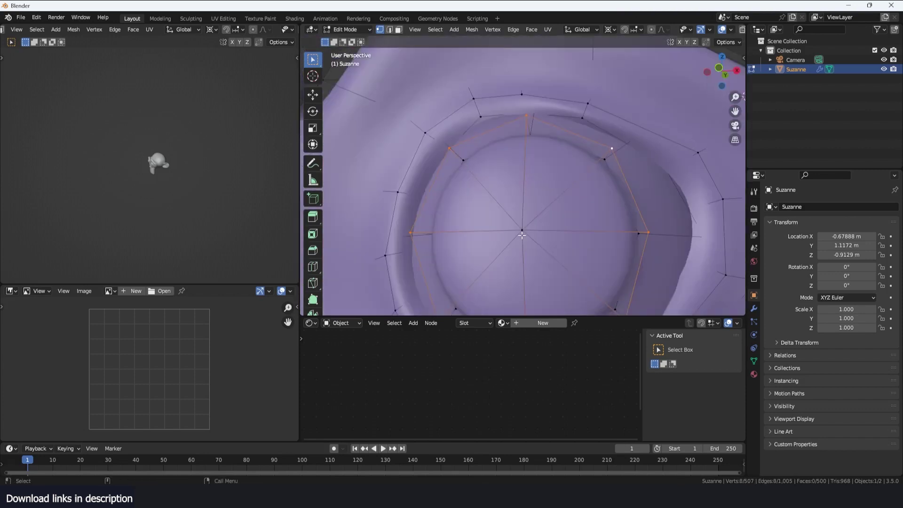
scroll(555, 224, "down", 2)
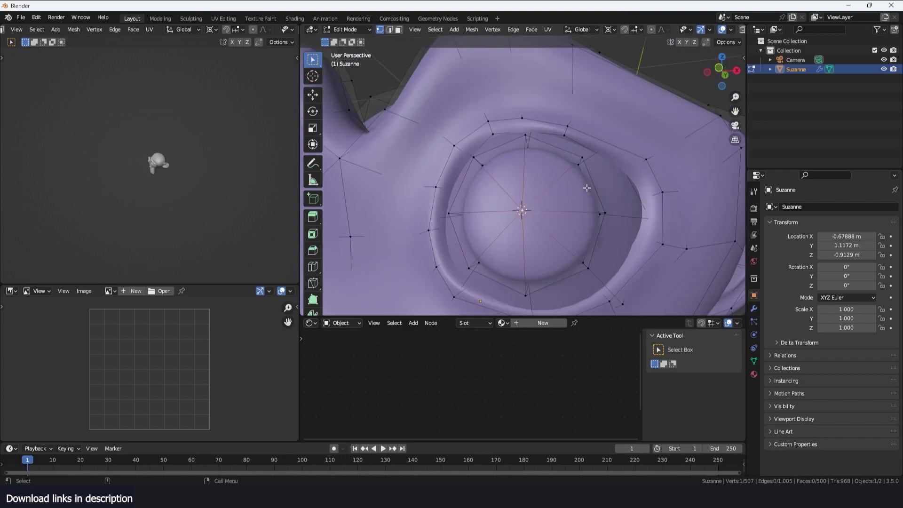
Step: Select the edge loop around that eyeball and try scaling it around the 3D cursor
middle_click_drag(586, 188, 615, 147)
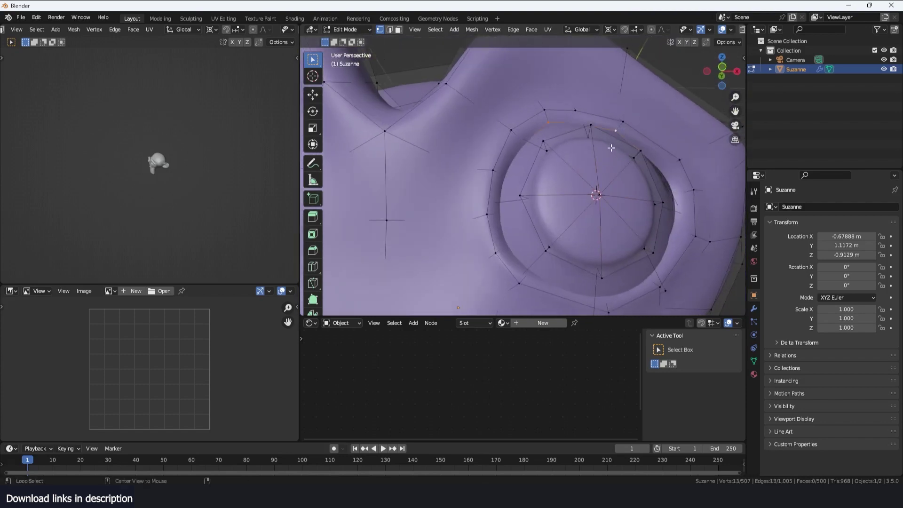
left_click(599, 134, "alt")
key("s")
left_click(666, 187)
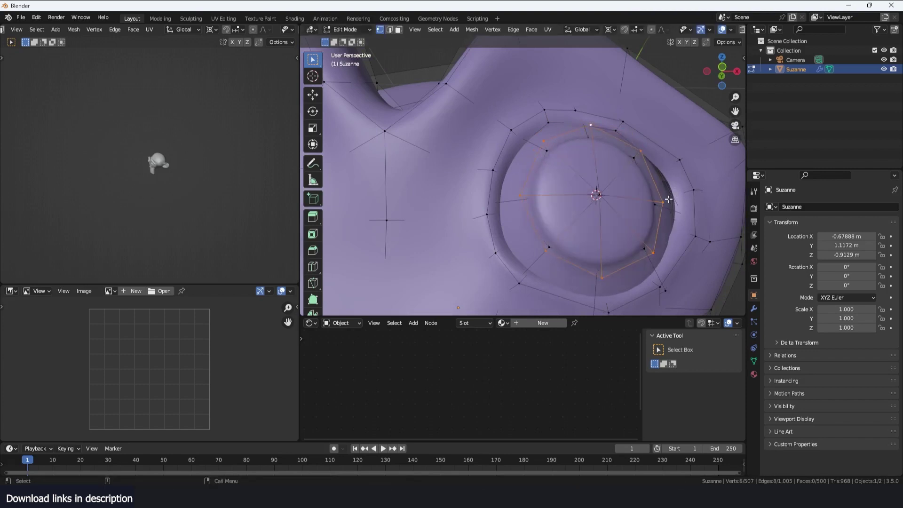
Step: Try to extrude the edge loop around the eyeball and undo the extrusion
middle_click_drag(667, 192, 626, 202)
key("e")
key("Escape")
key("ctrl+z")
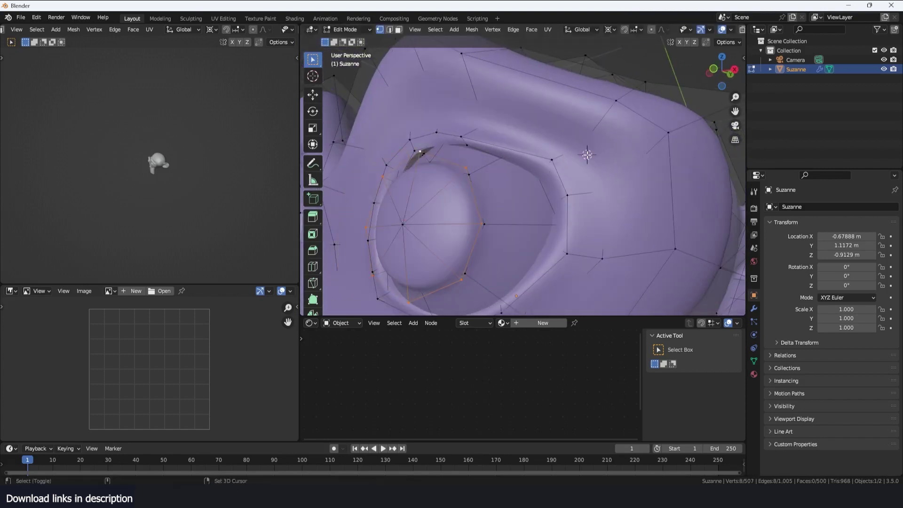
Step: Try to freely rotate and move the eyeball's edge loop with the 3D cursor on the outer brow as the pivot
key("r")
key("r")
right_click(616, 143)
scroll(617, 143, "down", 5)
middle_click_drag(616, 144, 655, 177)
key("g")
right_click(654, 164)
scroll(655, 177, "up", 5)
scroll(640, 190, "down", 4)
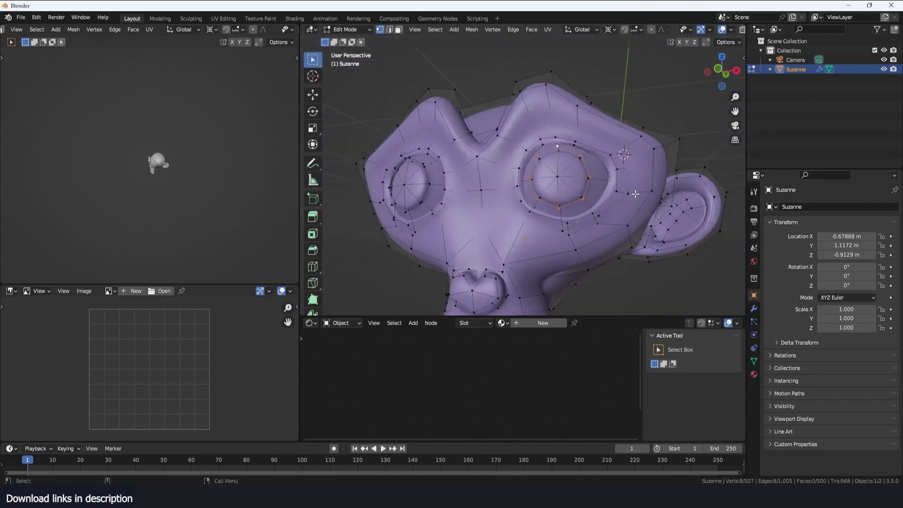
scroll(577, 112, "up", 5)
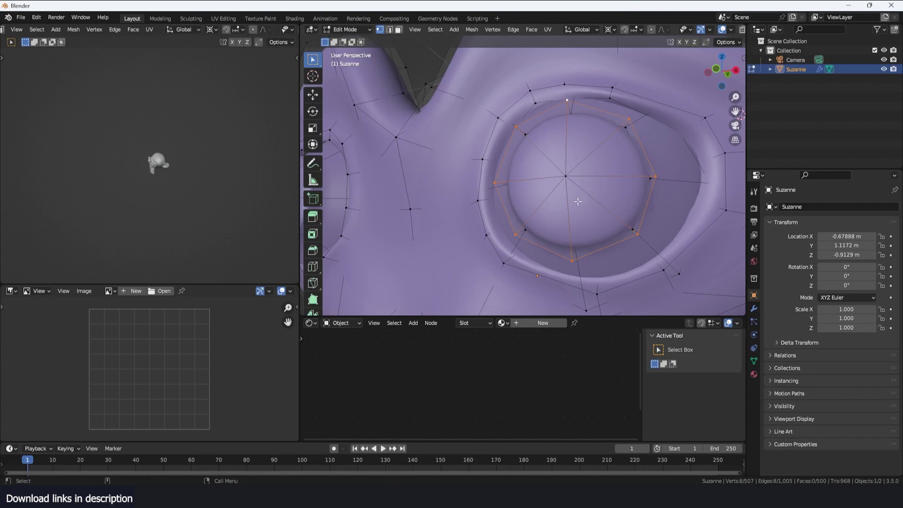
Step: Set the pivot point to Active Element and try to freely rotate the eyeball's edge loop about its active top vertex
key("period")
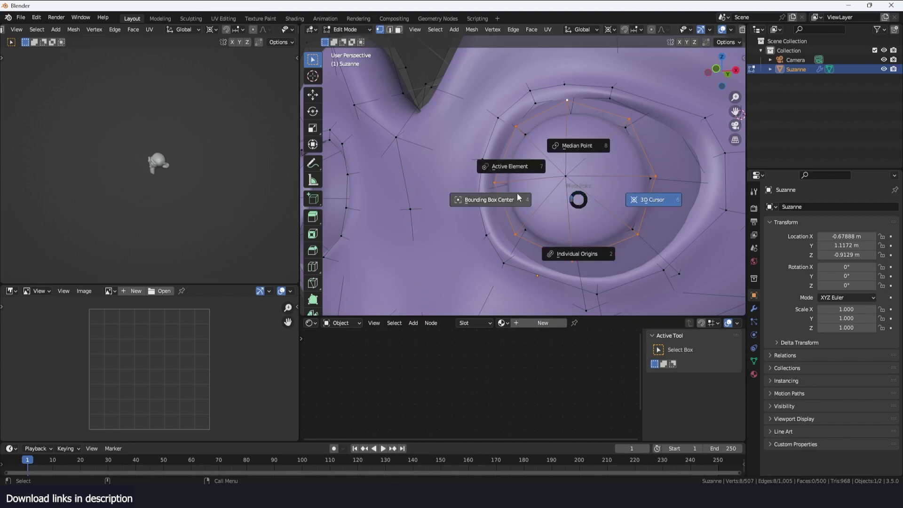
left_click(516, 167)
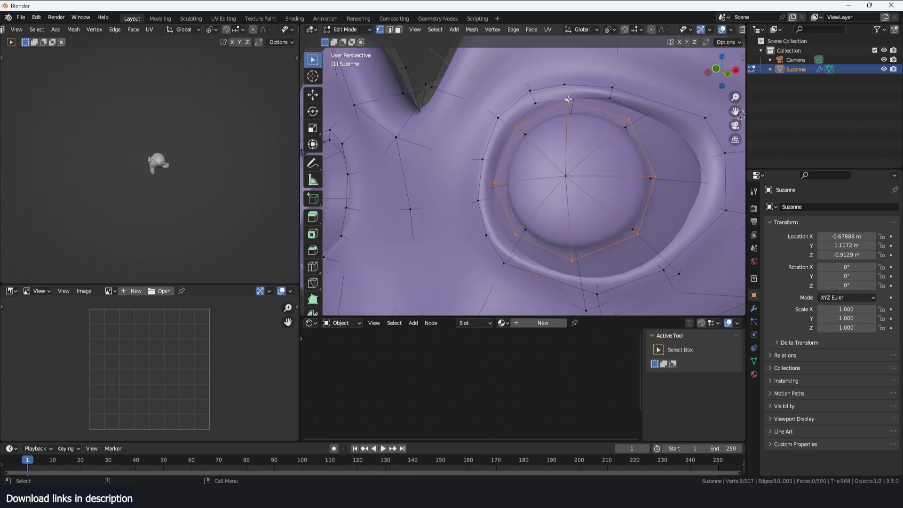
middle_click_drag(568, 99, 504, 123)
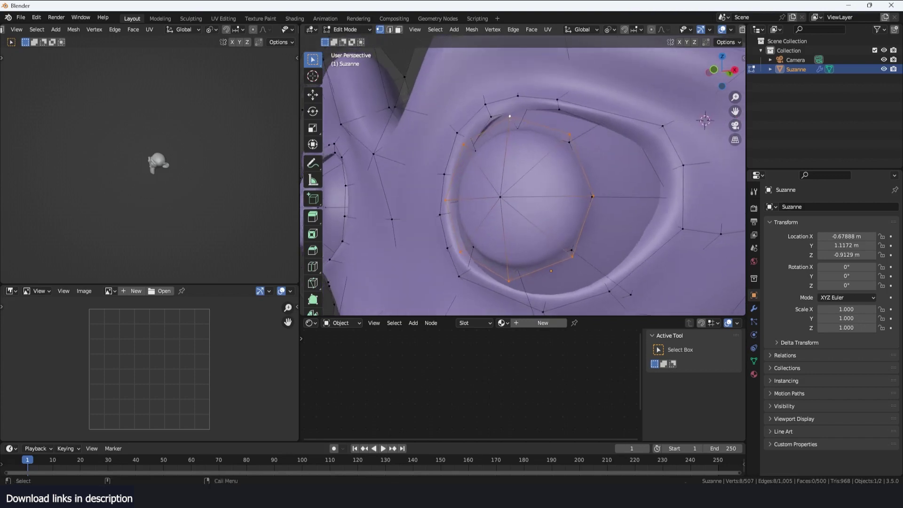
key("r")
key("r")
right_click(514, 148)
Step: Freely rotate the eyeball's edge loop in trackball mode about its lower outer vertex as the active element
scroll(514, 148, "down", 2)
middle_click_drag(571, 198, 597, 213)
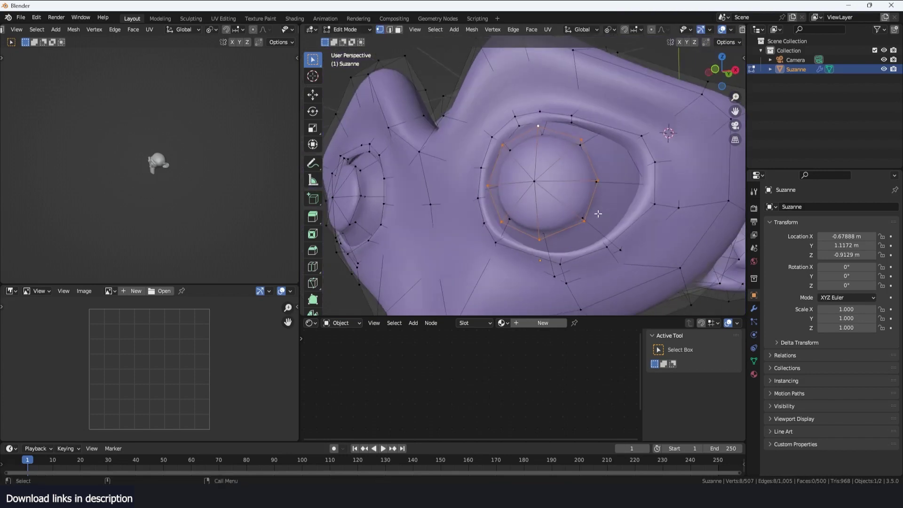
key("r")
key("r")
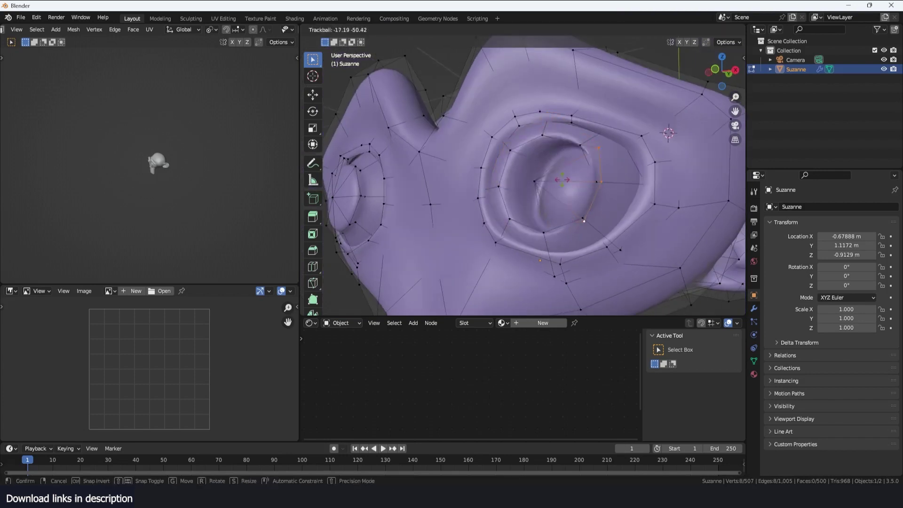
left_click(625, 183)
Step: Try to freely rotate the entire monkey mesh in trackball mode about an active vertex at the base of the chin
scroll(625, 239, "down", 5)
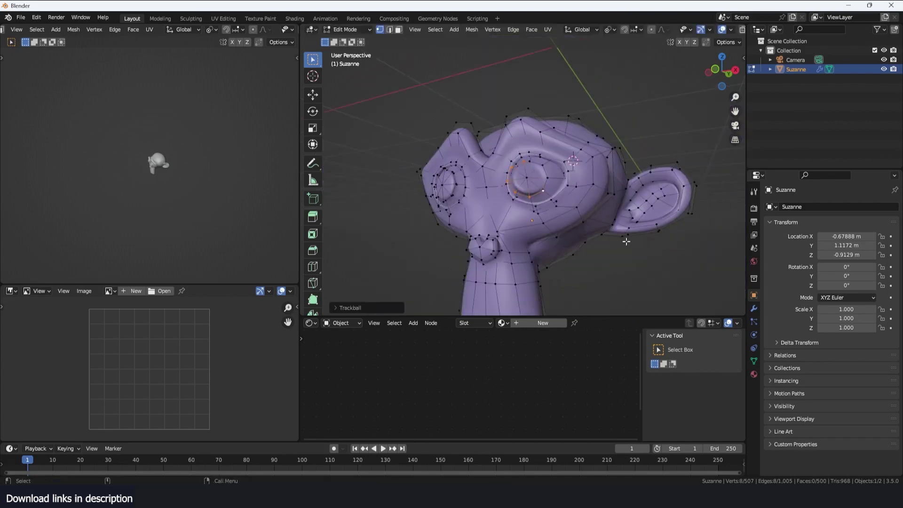
key("a")
middle_click_drag(549, 310, 583, 242, "shift")
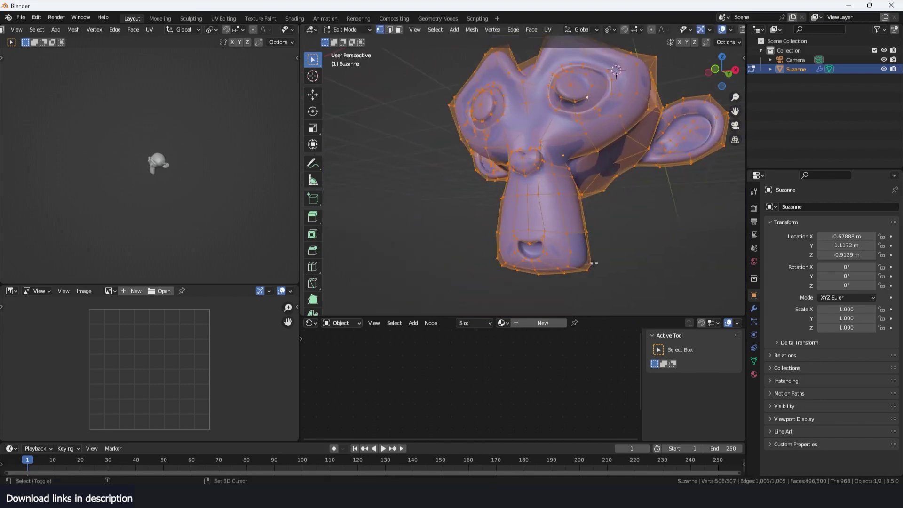
key("r")
key("r")
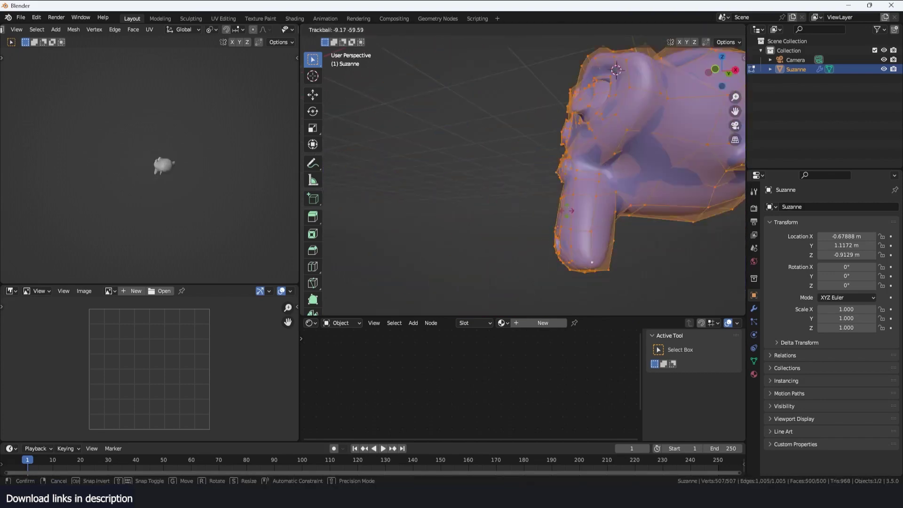
right_click(671, 232)
middle_click_drag(611, 235, 647, 238)
scroll(647, 238, "down", 1)
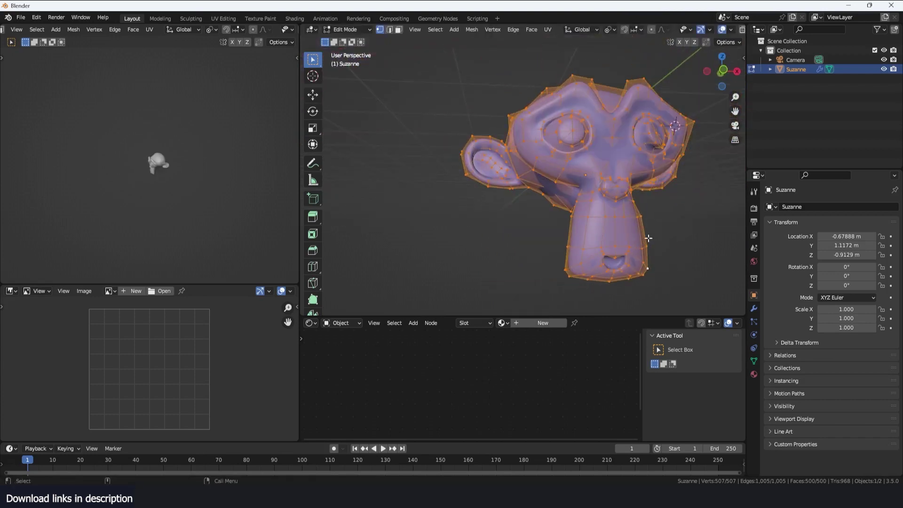
Step: Switch to face selection and freely rotate the entire mesh in trackball mode about a face on the chin
scroll(647, 244, "up", 2)
key("3")
middle_click_drag(638, 296, 584, 221, "shift")
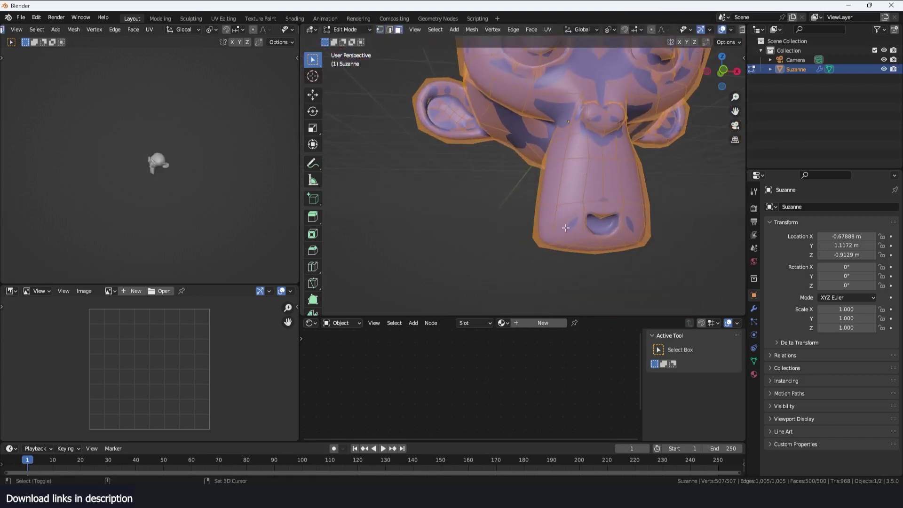
key("r")
key("r")
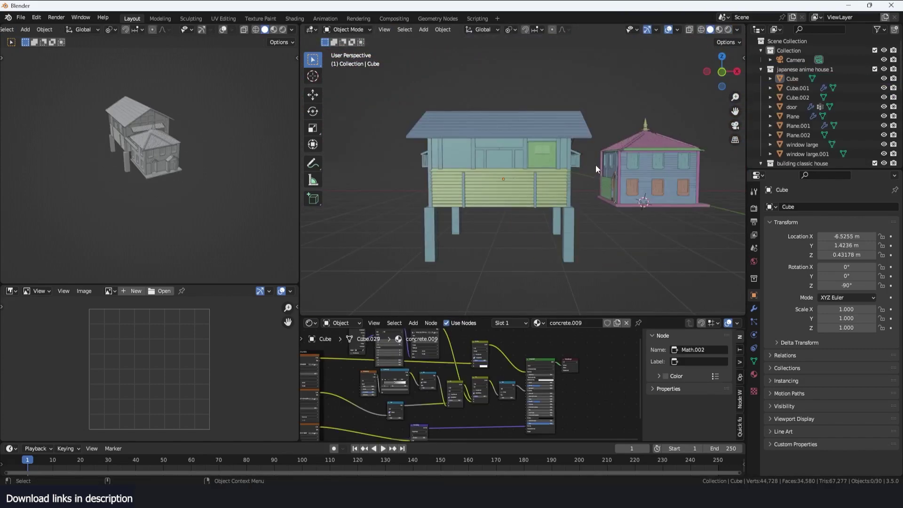
Step: Try selecting the stilted Japanese house piece by piece, picking its roof, walls and stilts as separate objects
middle_click_drag(595, 165, 523, 166)
left_click(523, 127)
left_click(503, 207)
scroll(503, 207, "up", 2)
middle_click_drag(503, 206, 502, 158)
left_click(521, 112)
left_click(535, 116)
middle_click_drag(535, 115, 453, 146)
left_click_drag(453, 146, 461, 199)
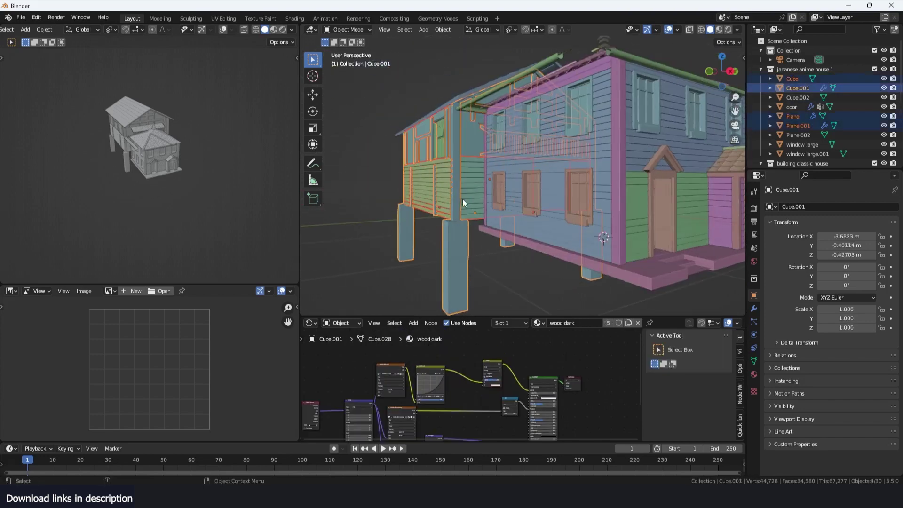
Step: Try selecting single parts of the small classic house, such as its door frame and lower front windows
left_click(462, 198)
middle_click_drag(461, 198, 513, 228)
left_click(653, 156)
left_click(687, 210)
left_click(672, 231)
middle_click_drag(670, 230, 621, 212)
left_click(569, 212)
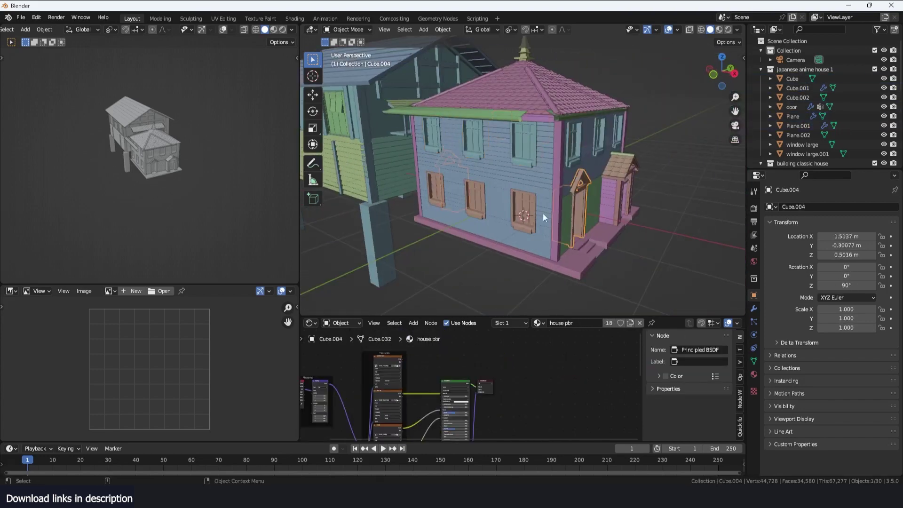
left_click(522, 208)
middle_click_drag(522, 209, 579, 211)
scroll(578, 215, "down", 3)
Step: Box-select all parts of the small classic house
left_click_drag(548, 103, 630, 220)
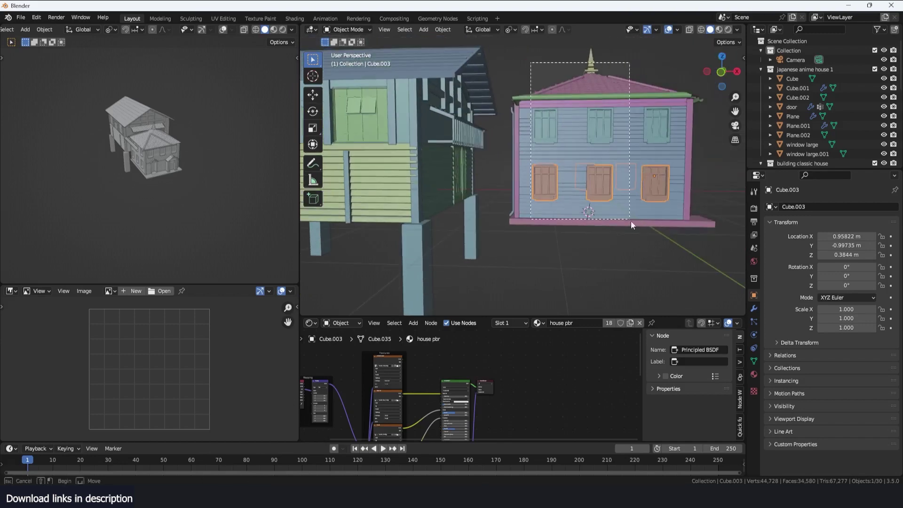
mouse_move(631, 220)
middle_mouse_down()
mouse_move(603, 230)
mouse_move(623, 229)
middle_mouse_up()
left_click(519, 96)
middle_click_drag(518, 94, 504, 120)
left_click_drag(509, 95, 641, 292)
scroll(571, 215, "down", 3)
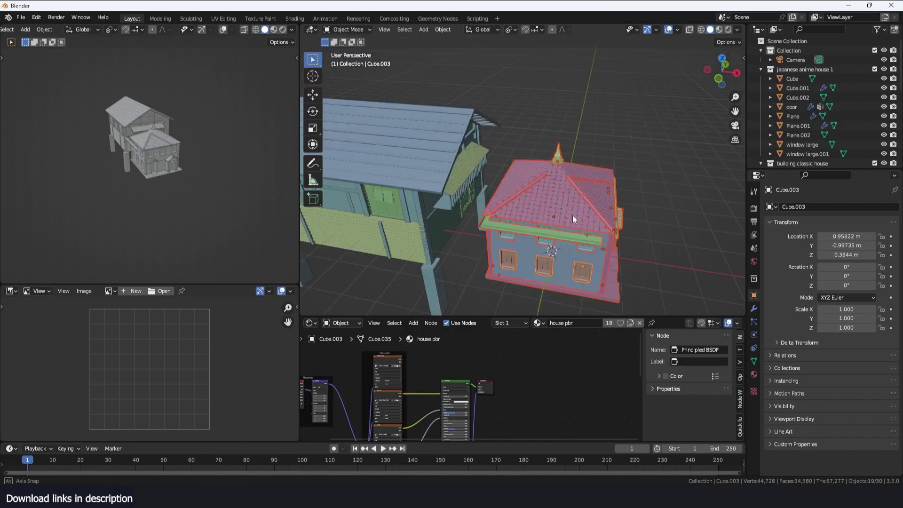
middle_click_drag(571, 215, 517, 141)
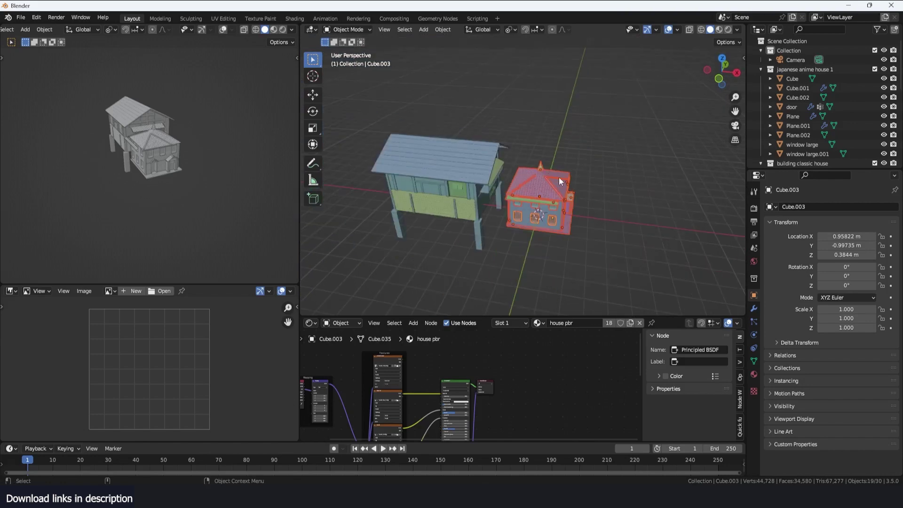
Step: Box-select the stilted Japanese house in top view, duplicate it and place the copy behind the classic house
key("KP_7")
left_click_drag(374, 140, 515, 256)
key("shift+d")
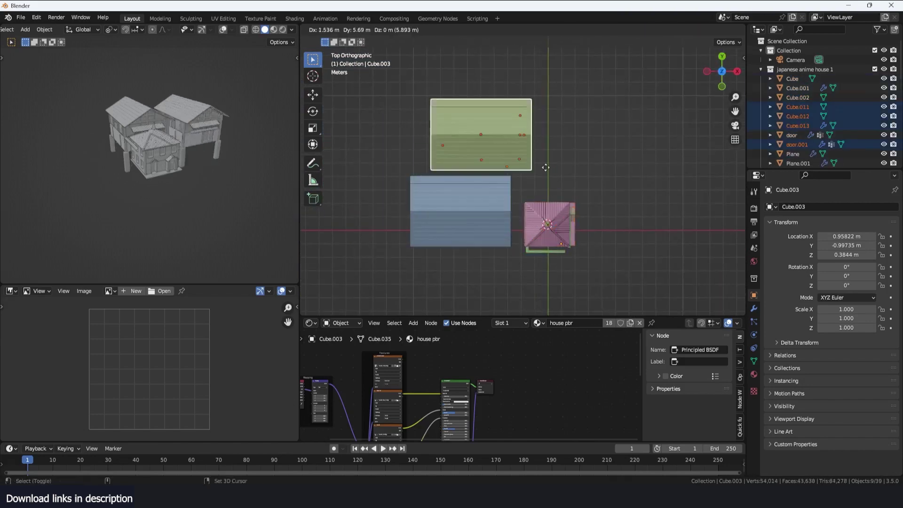
left_click(615, 163)
Step: Select the front wall of the classic house and extend the selection to its whole collection with Select Grouped
scroll(615, 207, "up", 4)
left_click(616, 223)
middle_click_drag(608, 263, 524, 147)
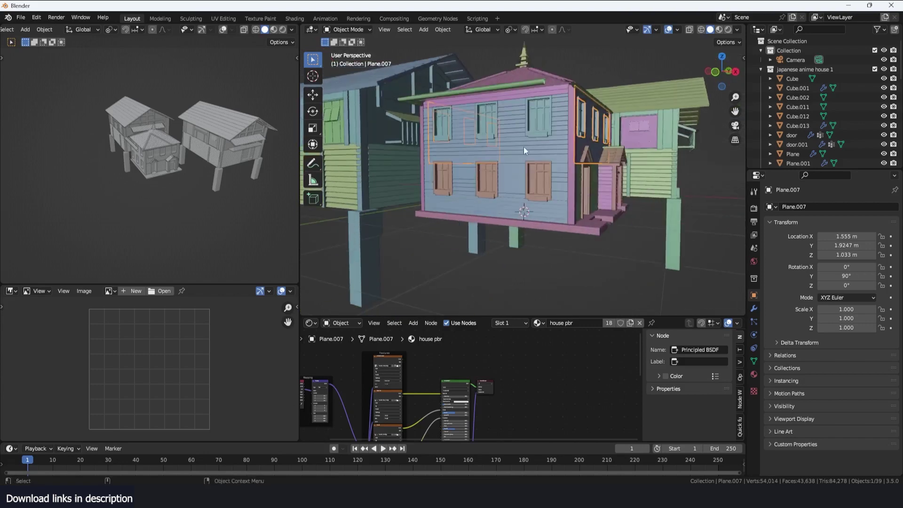
left_click(517, 147)
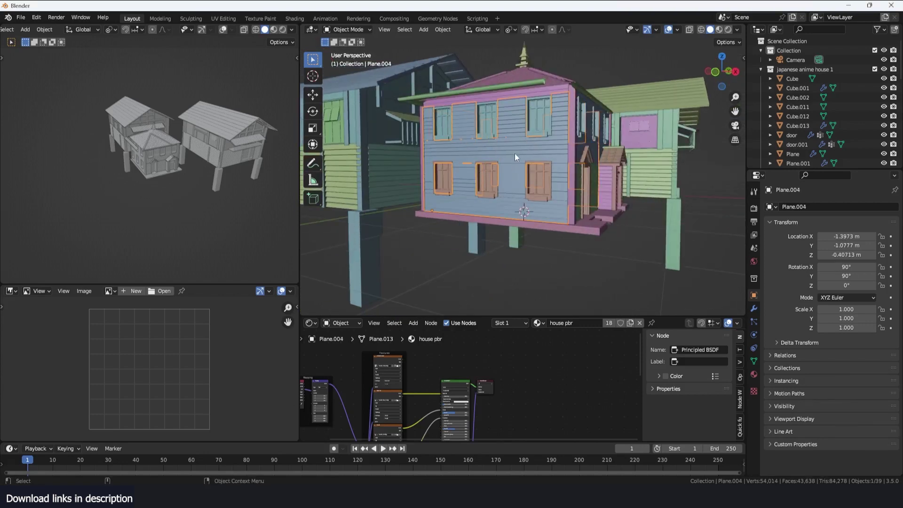
middle_click_drag(514, 153, 545, 191)
key("shift+g")
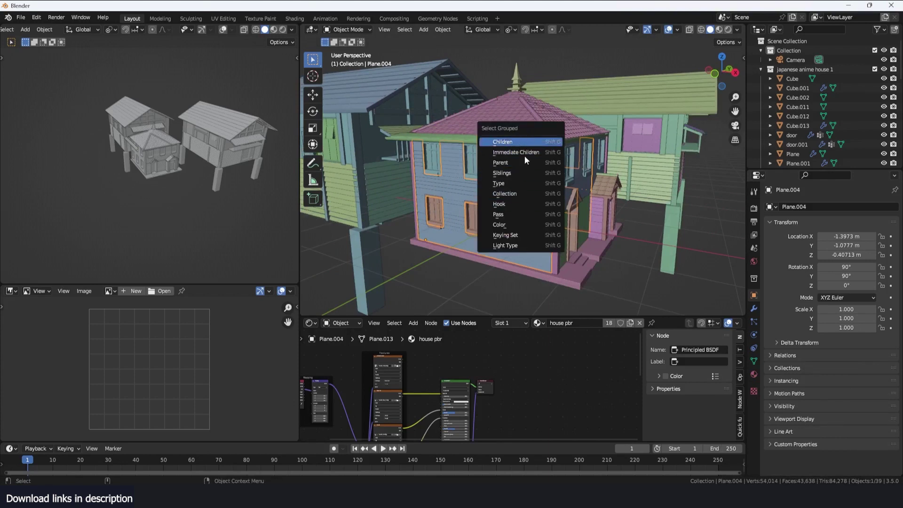
left_click(523, 194)
Step: Enlarge the Outliner area to list all selected objects of the building classic house collection
middle_click_drag(551, 182, 510, 216)
scroll(800, 126, "down", 8)
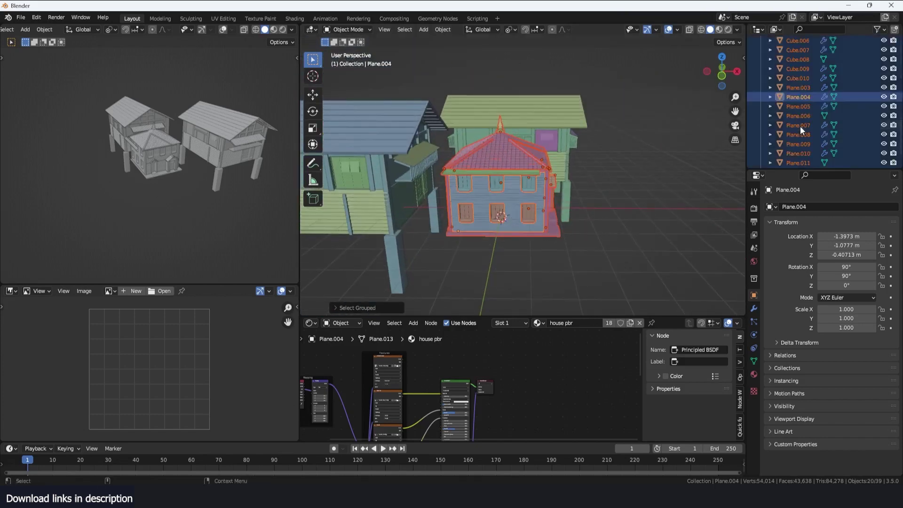
left_click_drag(802, 169, 801, 319)
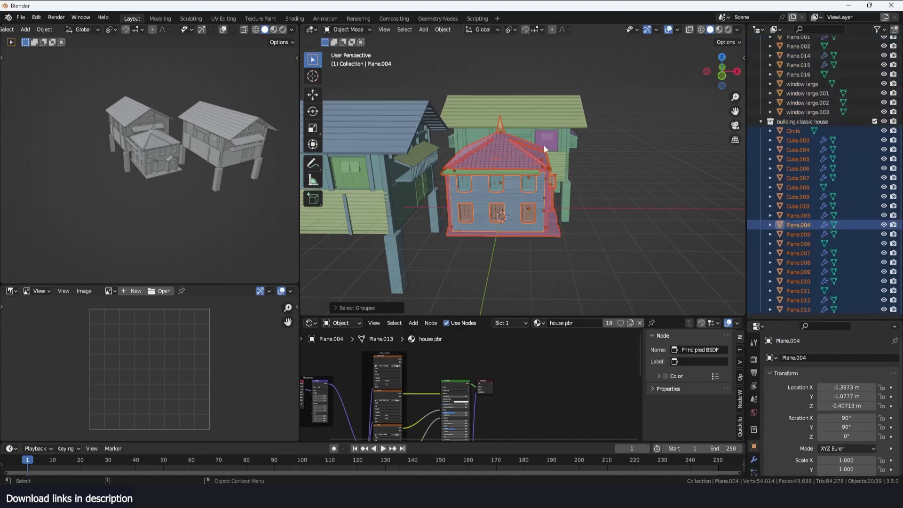
Step: Select all objects in the duplicated stilted house's collection with Select Grouped, and delete the duplicate house
middle_click_drag(544, 146, 595, 168)
left_click(557, 150)
key("shift+g")
left_click(569, 148)
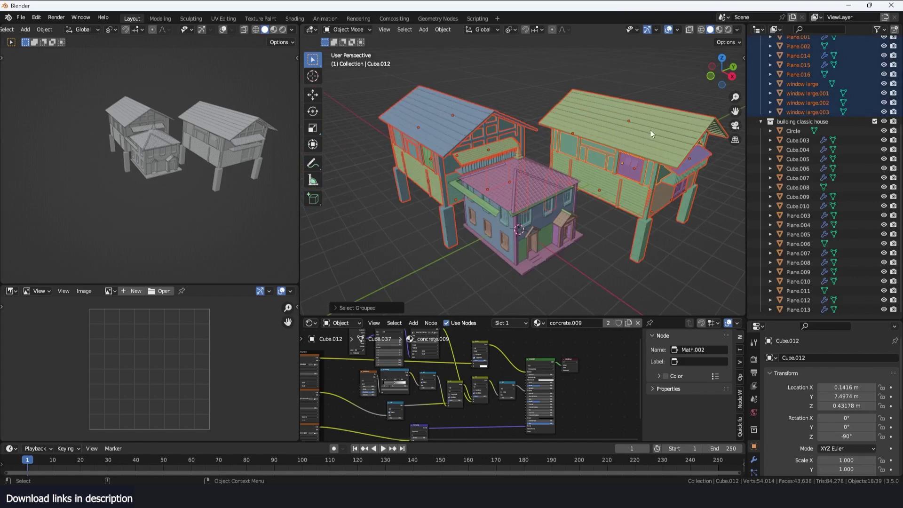
scroll(783, 116, "up", 7)
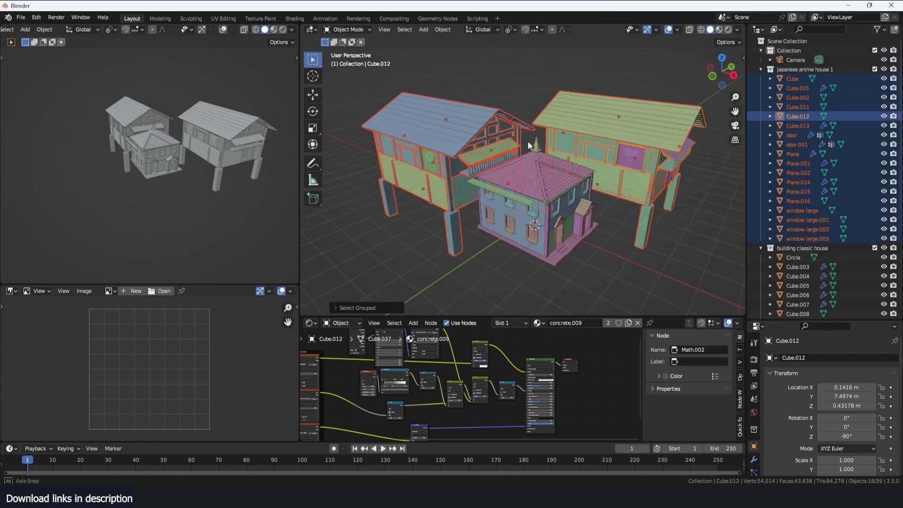
key("Delete")
middle_click_drag(602, 141, 612, 200)
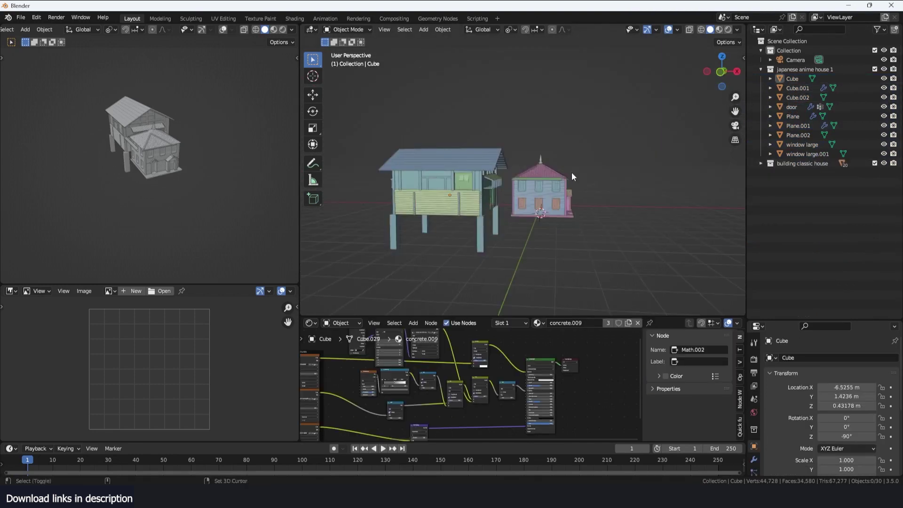
key("shift+a")
mouse_move(555, 355)
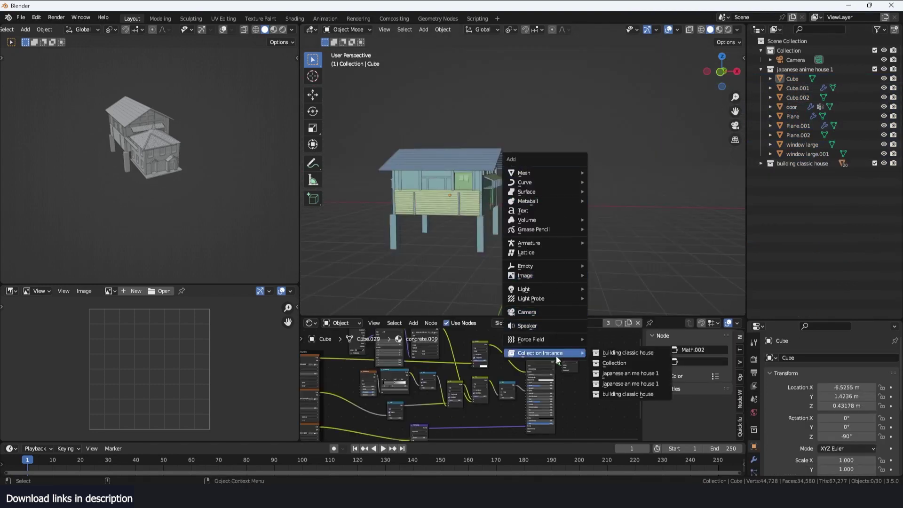
left_click(628, 352)
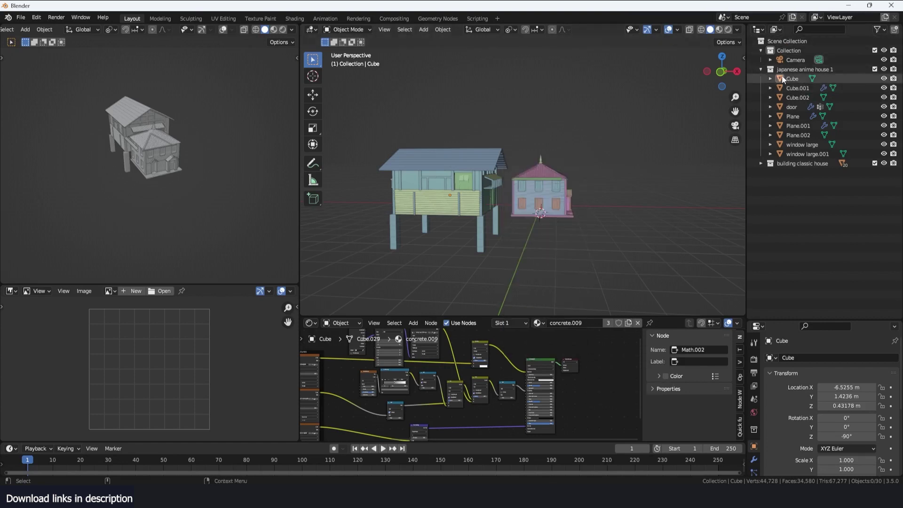
Step: Go through the scene's collections in the Outliner, ending on the building classic house collection
left_click(791, 53)
left_click(800, 70)
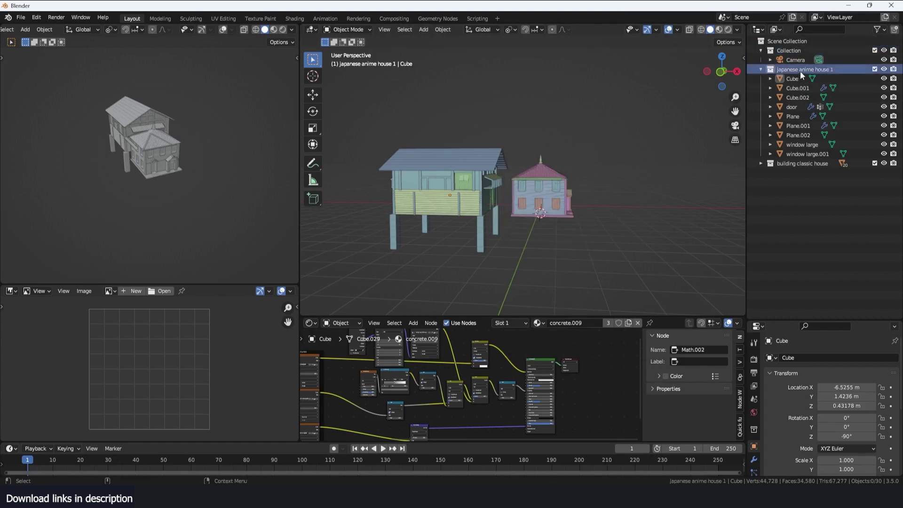
left_click(802, 163)
Step: Add a collection instance of building classic house and move it to about X 7.65 m, Y 1.35 m, Z 0.34 m
middle_click_drag(610, 163, 512, 159, "shift")
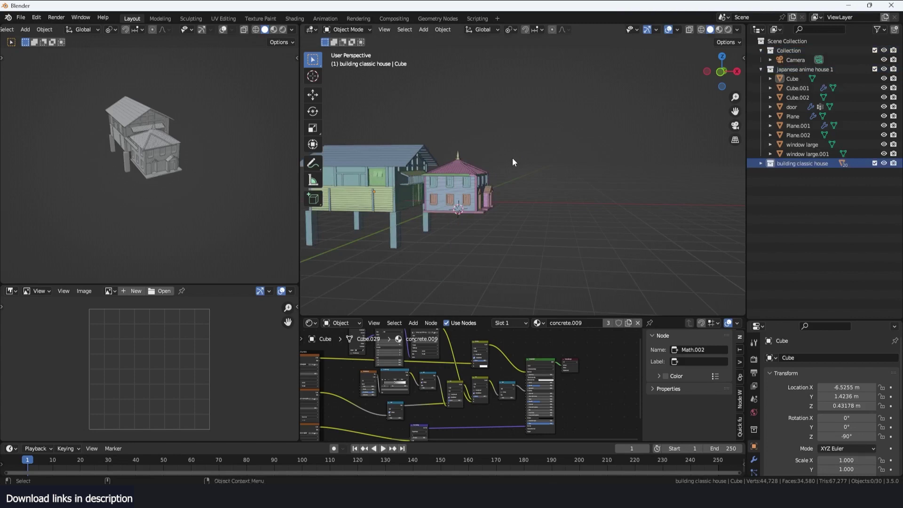
key("shift+a")
mouse_move(493, 339)
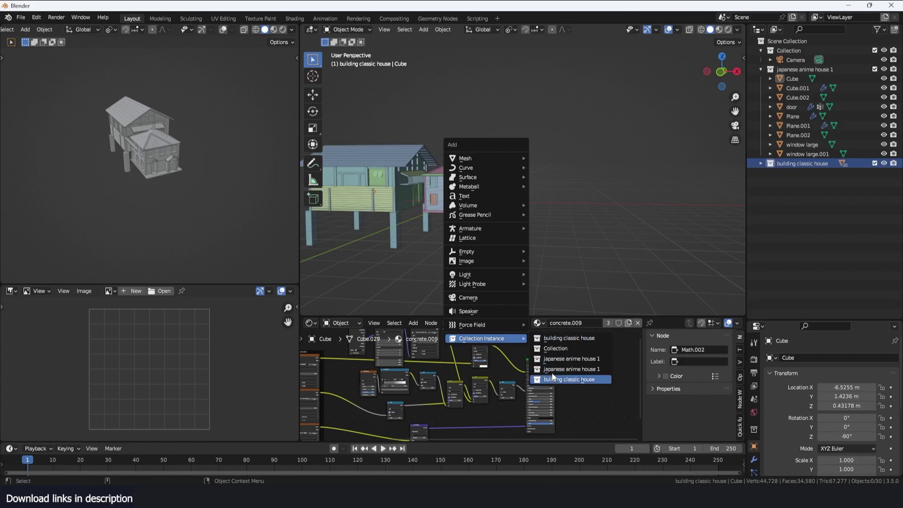
left_click(567, 339)
key("g")
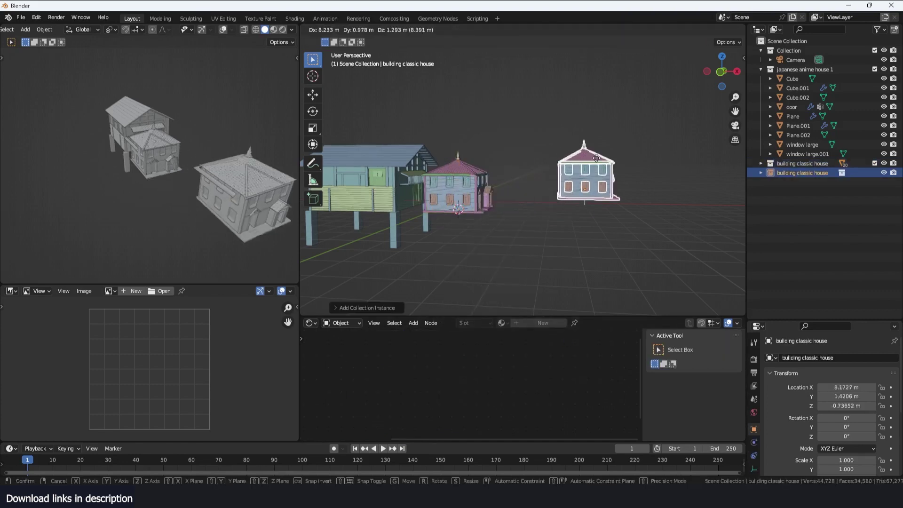
left_click(576, 178)
middle_click_drag(576, 179, 562, 196)
scroll(562, 196, "up", 3)
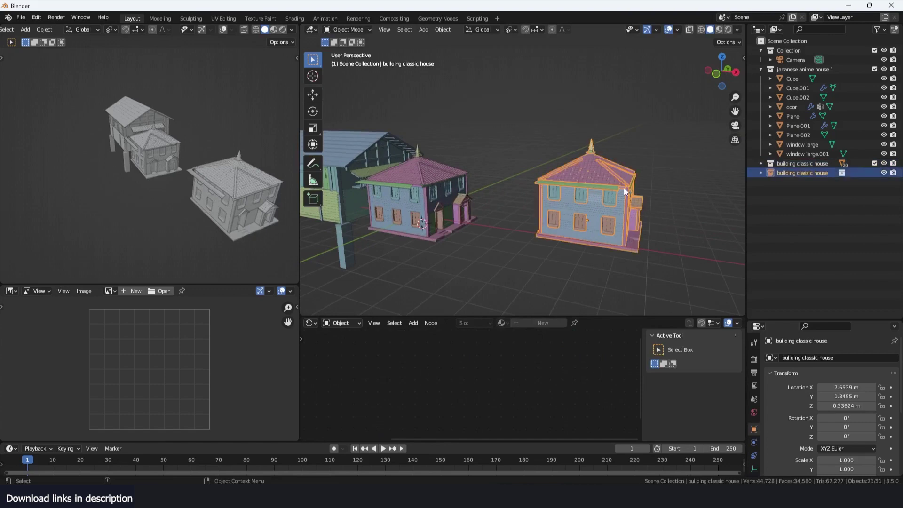
Step: Place several linked duplicates of the house instance in top view and rotate the second one by about 108 degrees
key("KP_7")
key("alt+d")
left_click(456, 91)
key("alt+d")
left_click(539, 91)
key("r")
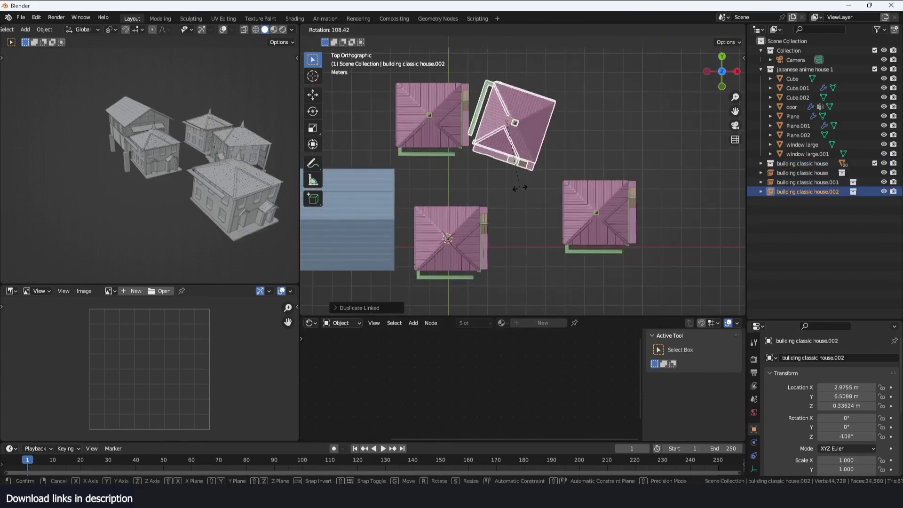
left_click(521, 187)
key("alt+d")
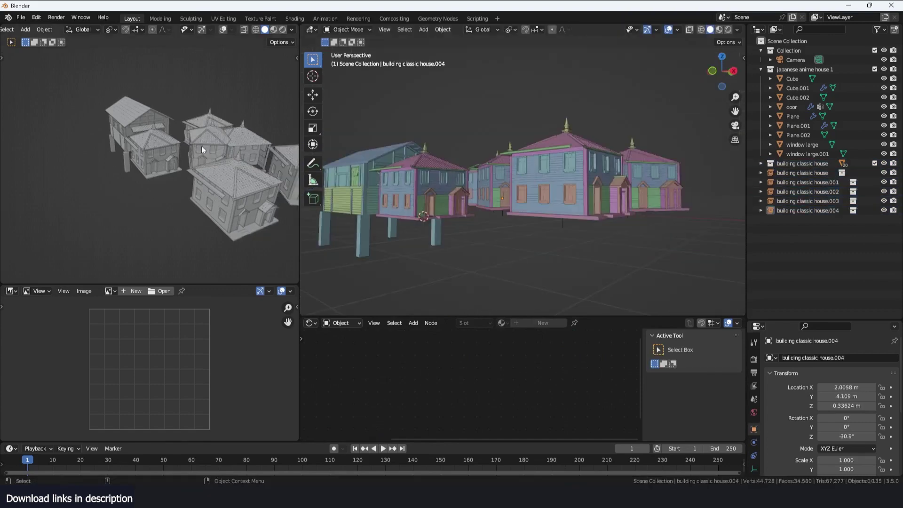
Step: Make two more linked duplicates of the original house instance and scale the second one to about 1.287
middle_click_drag(201, 146, 230, 87)
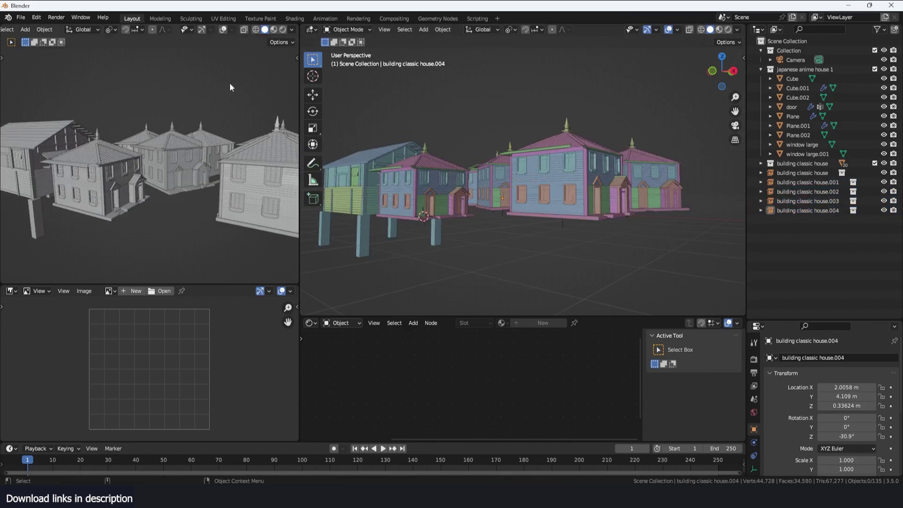
scroll(577, 188, "up", 4)
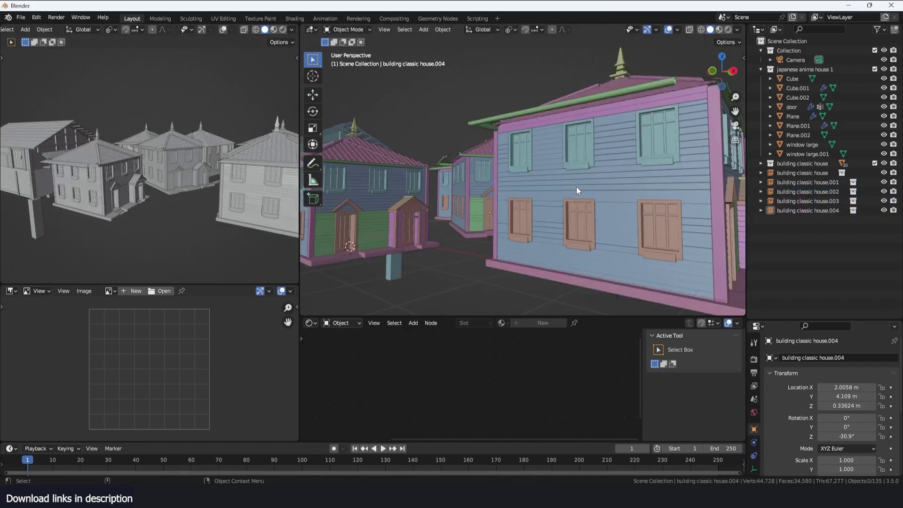
scroll(577, 187, "down", 5)
left_click(579, 188)
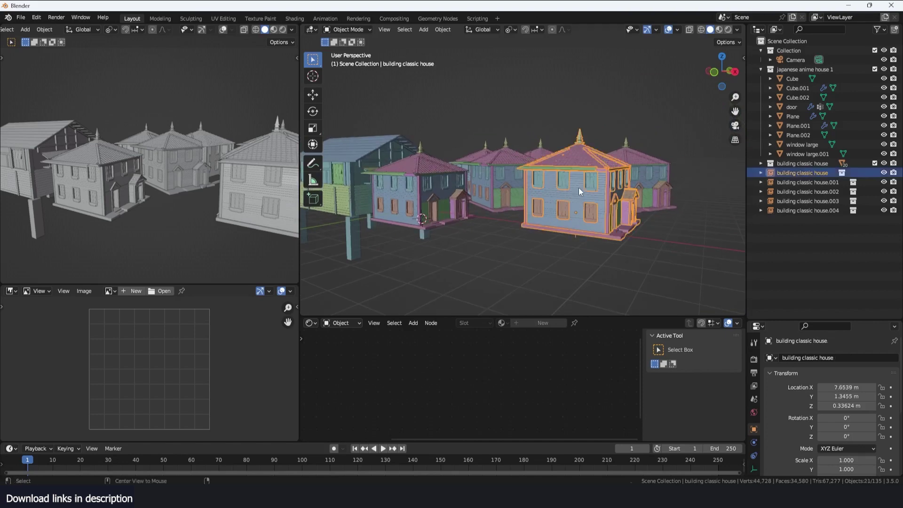
key("alt+d")
left_click(509, 187)
key("alt+d")
left_click(704, 185)
key("s")
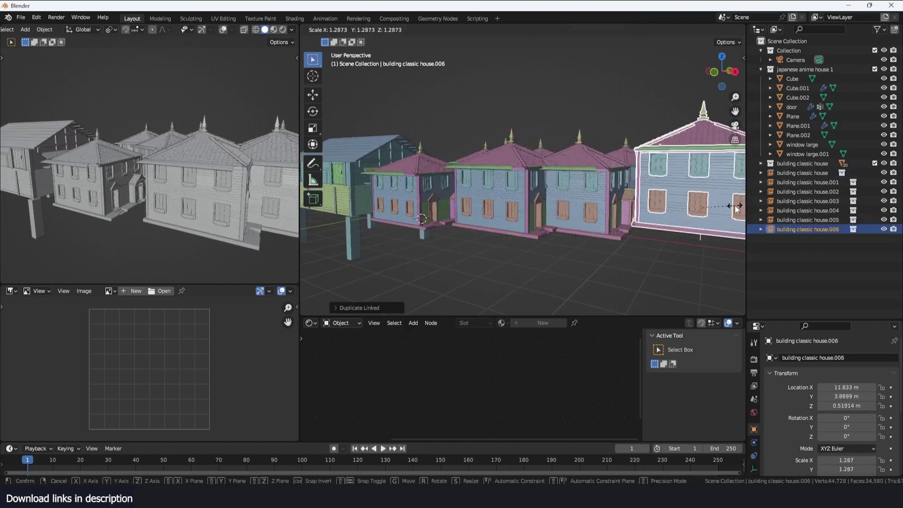
left_click(728, 207)
Step: Add a linked duplicate of the enlarged house instance in top view
middle_click_drag(686, 206, 676, 264, "shift")
key("KP_7")
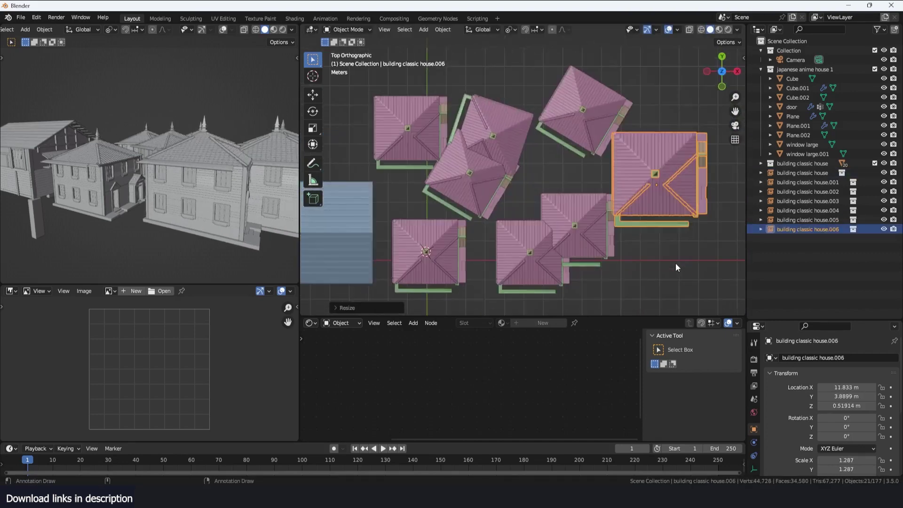
scroll(675, 263, "down", 4)
key("alt+d")
left_click(594, 186)
Step: Select the rotated house instance building classic house.004 among the clustered houses
middle_click_drag(594, 186, 551, 113)
scroll(550, 113, "up", 7)
middle_click_drag(474, 188, 530, 187, "shift")
left_click(530, 187)
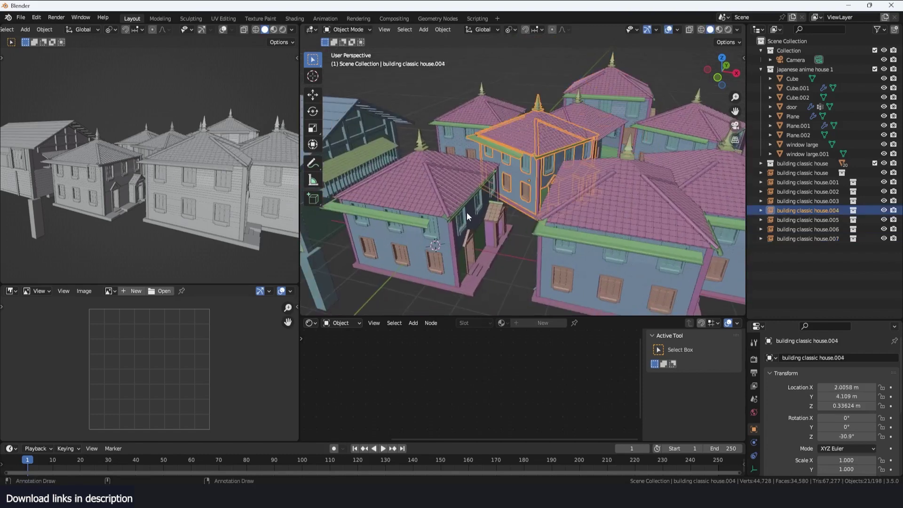
Step: Move the entrance piece of the original classic house slightly outward
left_click(467, 213)
middle_click_drag(466, 212, 551, 159, "shift")
scroll(540, 190, "up", 2)
left_click(583, 202)
key("g")
left_click(600, 189)
scroll(569, 146, "down", 3)
Step: Raise the original house's roof trim Plane.008 and another roof piece above the walls
left_click(543, 135)
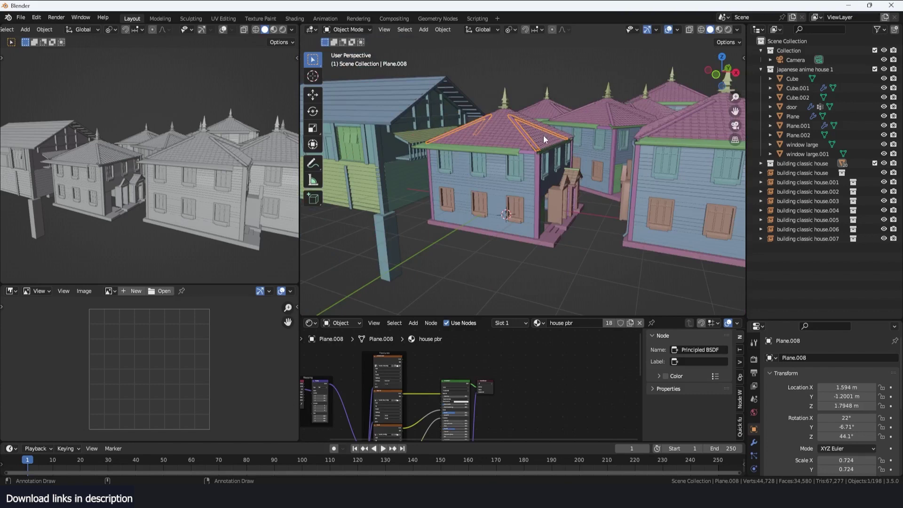
key("g")
left_click(548, 85)
left_click(515, 120)
key("g")
left_click(512, 69)
scroll(564, 94, "down", 4)
mouse_move(607, 113)
middle_mouse_down()
mouse_move(633, 147)
mouse_move(631, 122)
mouse_move(650, 102)
mouse_move(616, 123)
middle_mouse_up()
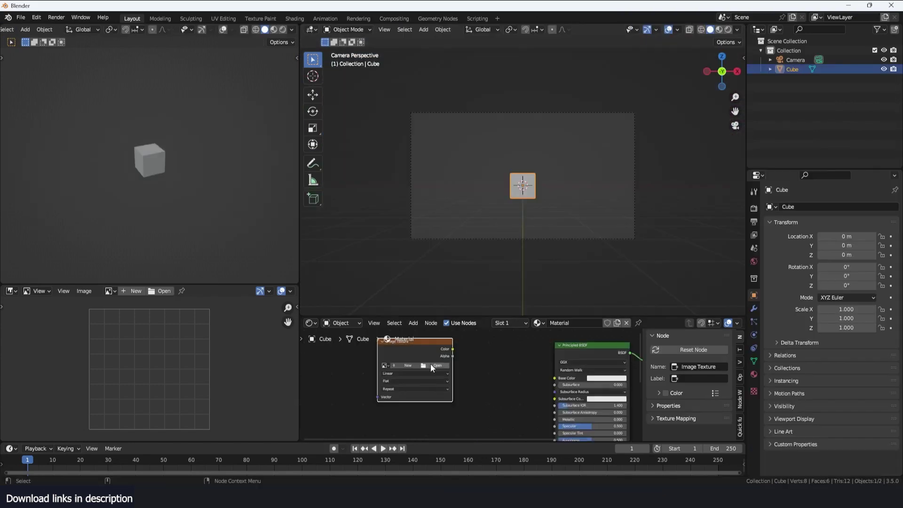
Step: Browse for an image from the Image Texture node, go to the home folder with the path ~, and close the file browser
left_click(438, 366)
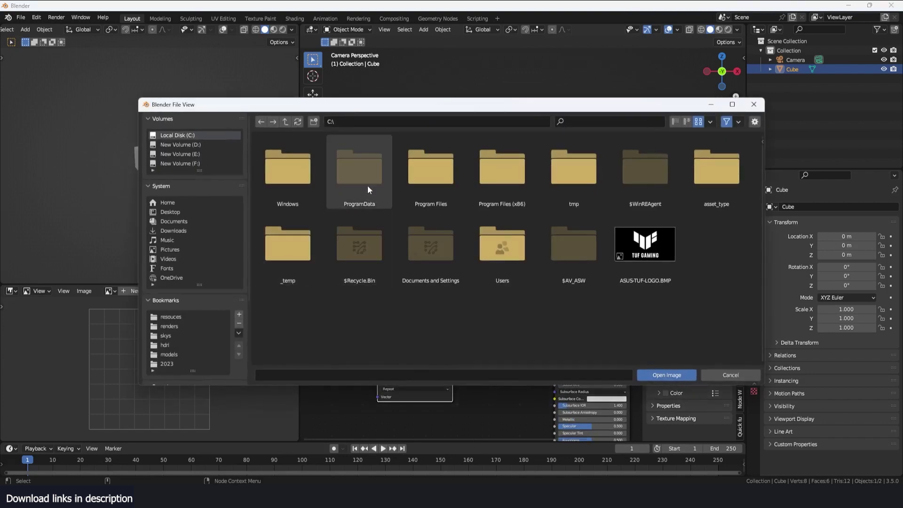
left_click(386, 119)
type("~")
key("Return")
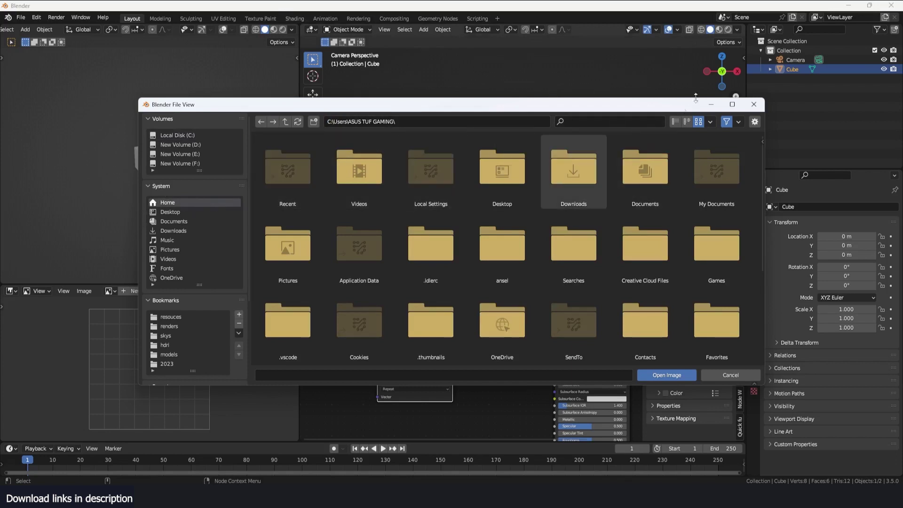
left_click(752, 105)
left_click(22, 18)
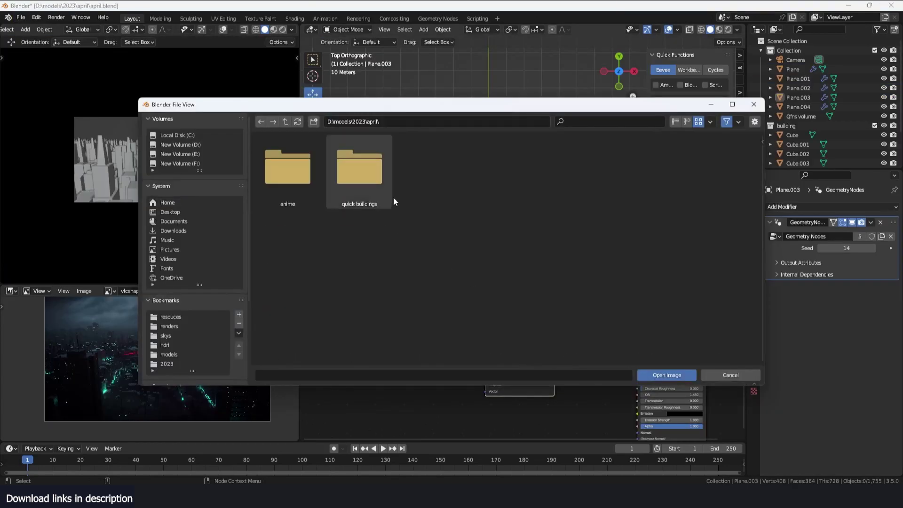
left_click(737, 372)
Step: Browse for the render output folder and go to the current blend file's directory with the path //
left_click(754, 222)
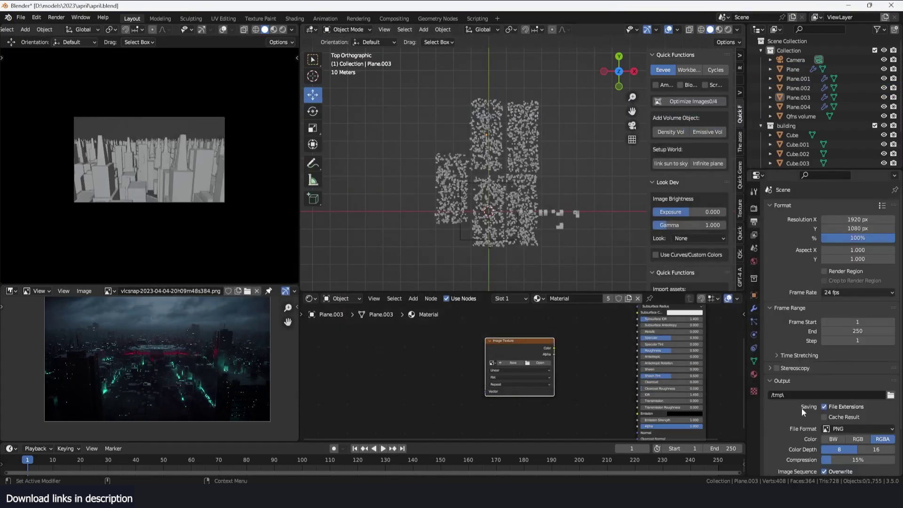
scroll(828, 317, "down", 3)
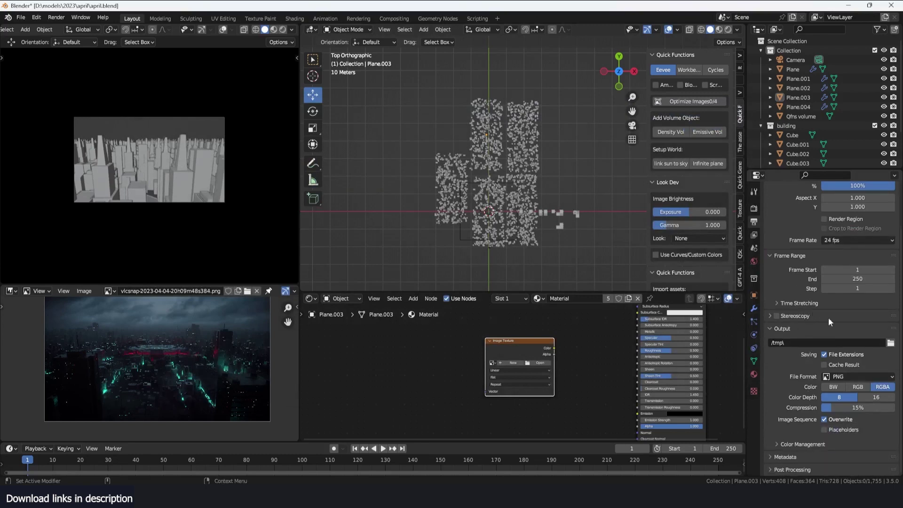
left_click(889, 343)
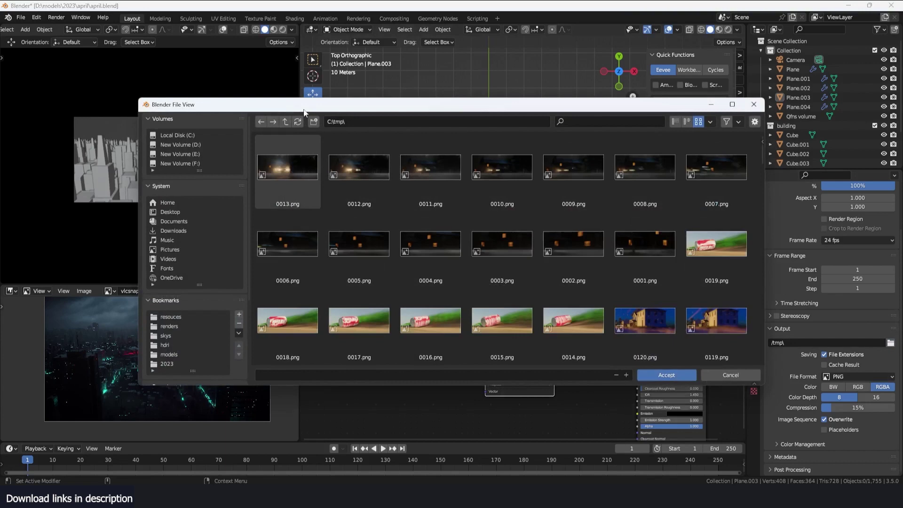
left_click(374, 124)
type("//")
key("Return")
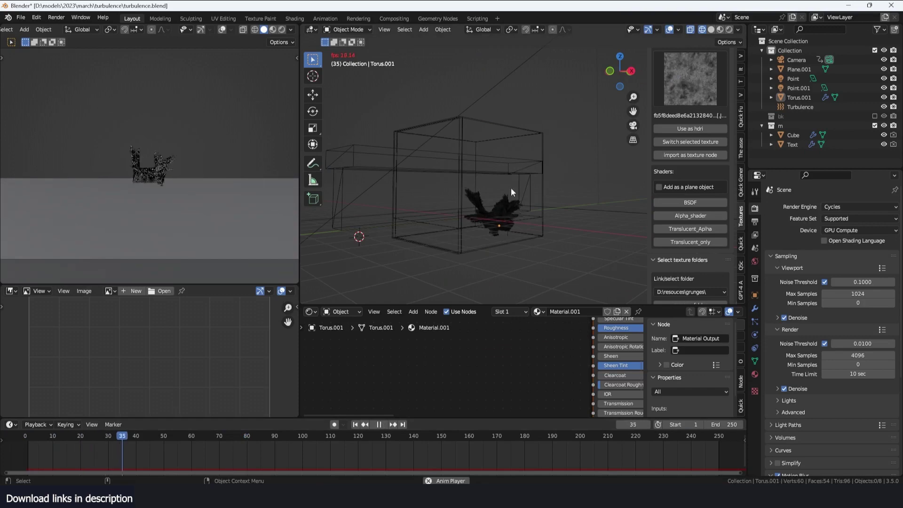
Step: Play the turbulence animation from several angles, show the render output settings, and stop the playback
middle_click_drag(511, 189, 530, 183, "shift")
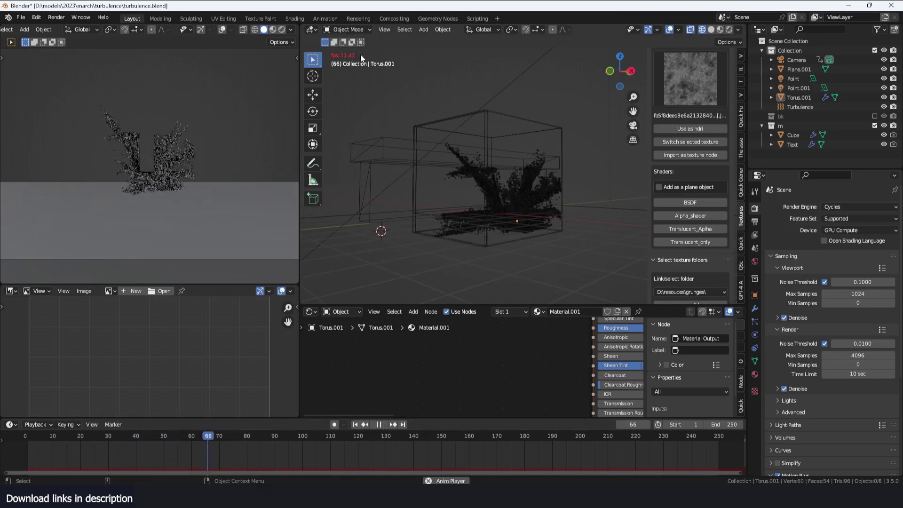
middle_click_drag(470, 108, 520, 181)
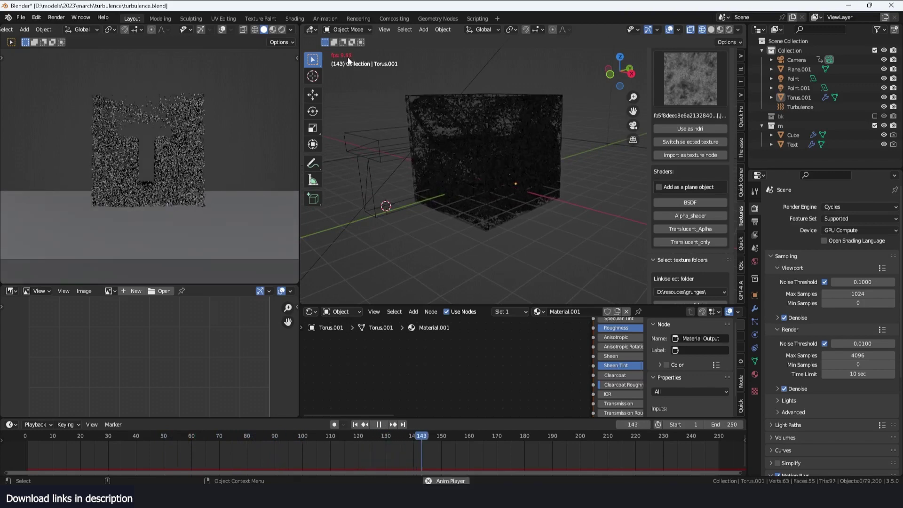
key("space")
left_click(755, 221)
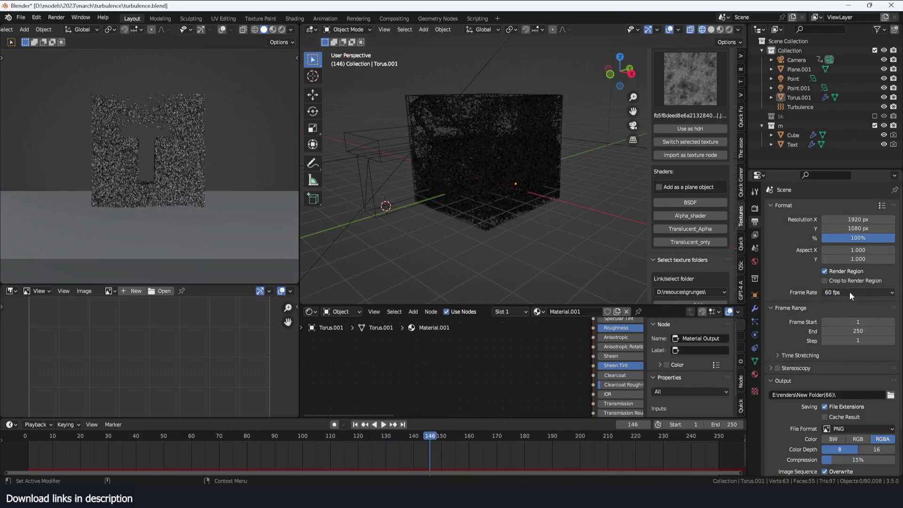
key("space")
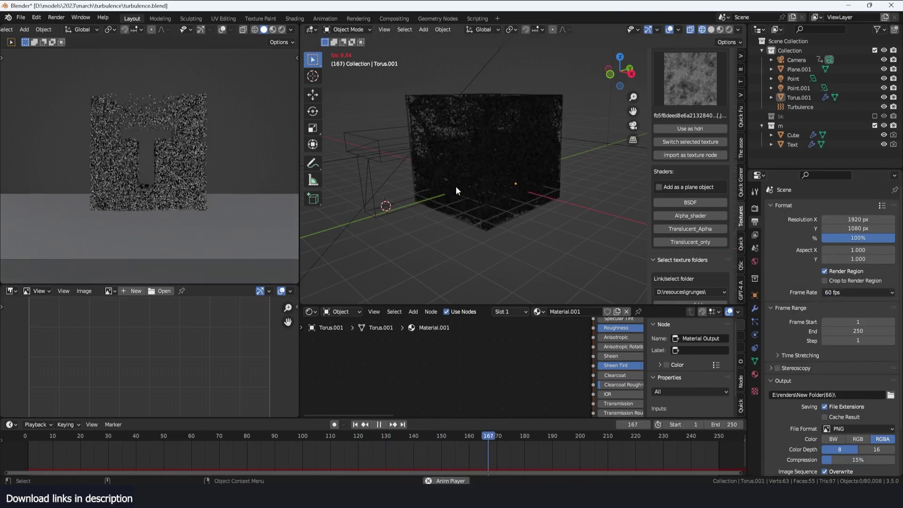
key("space")
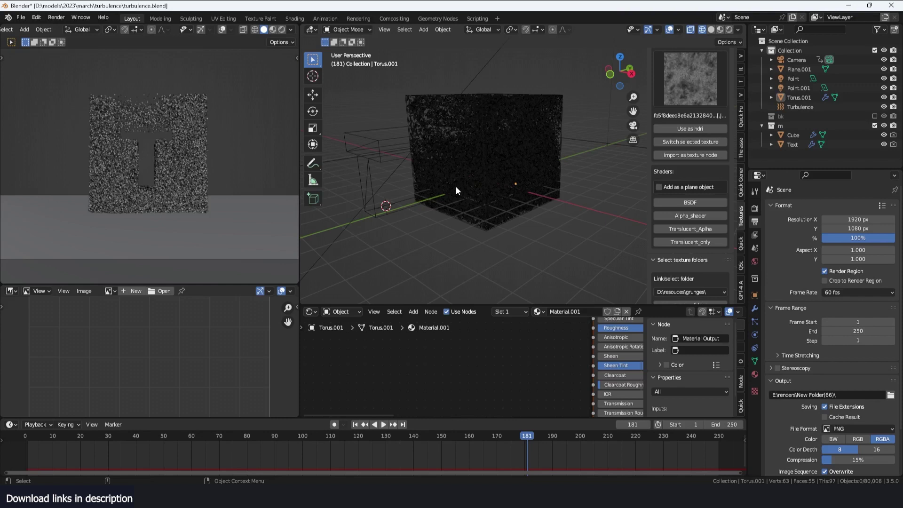
Step: Set the 3D viewport shading of the particle cube scene to Solid
left_click(385, 30)
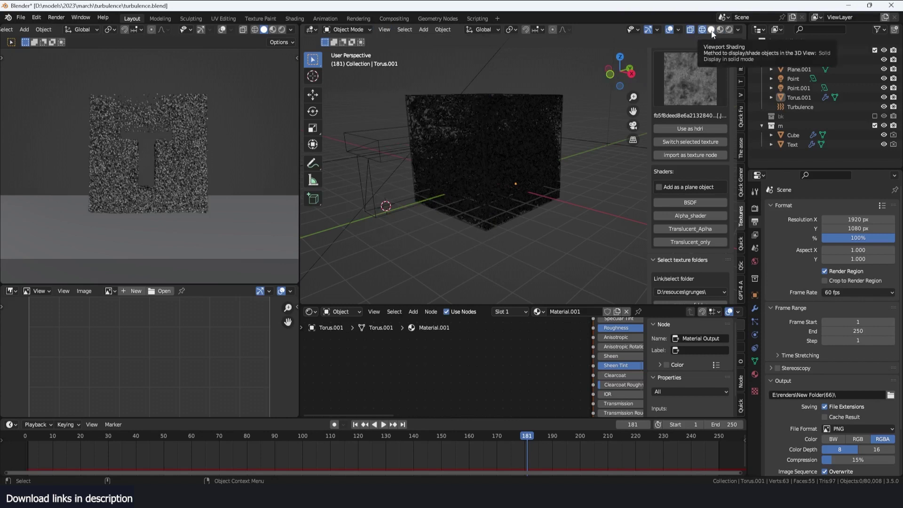
middle_click_drag(520, 92, 500, 116)
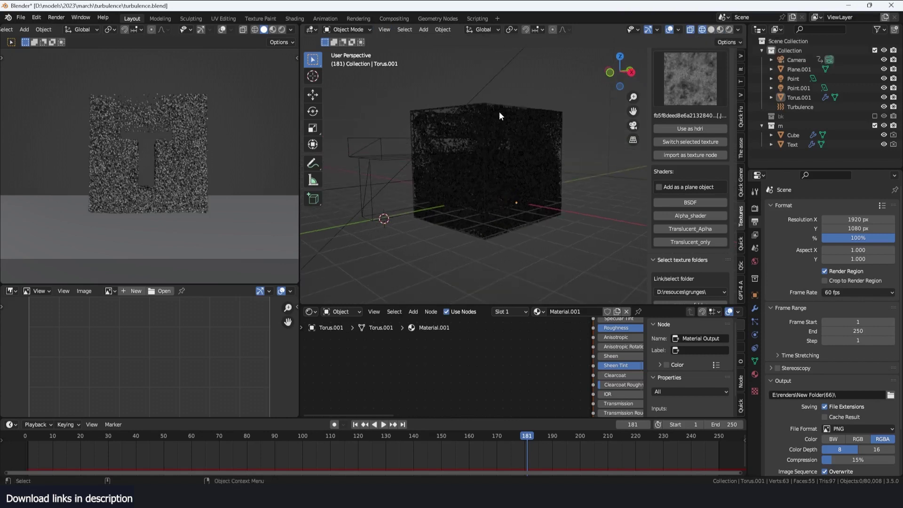
left_click(711, 29)
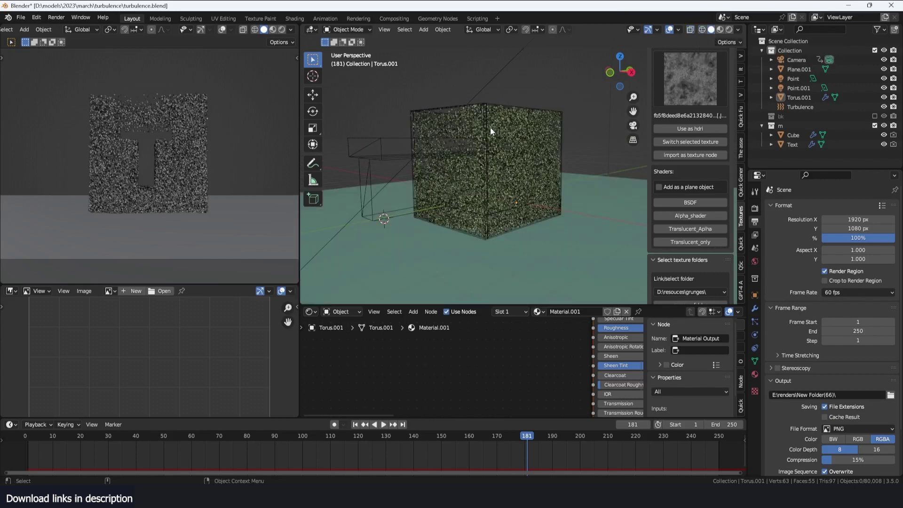
Step: Create a new folder in E:\renders and set New Folder(68) as the render output path
left_click(890, 395)
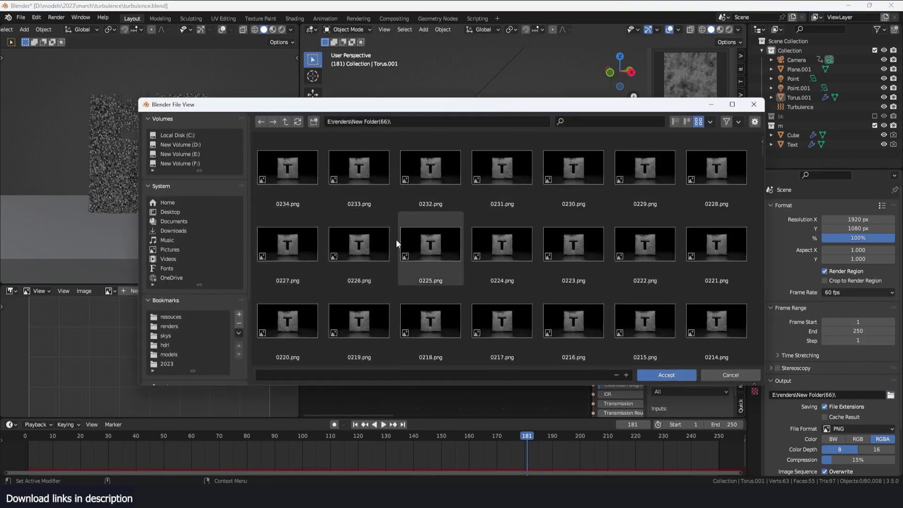
left_click(289, 123)
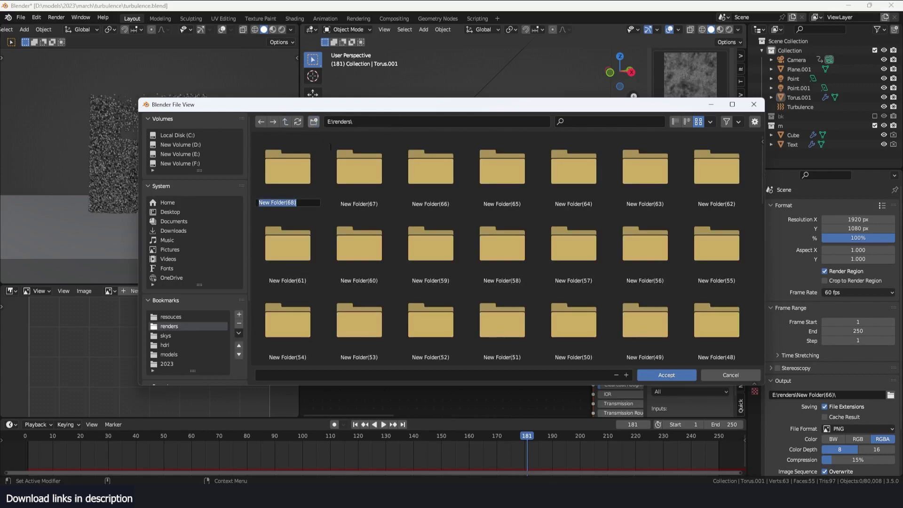
double_click(287, 168)
left_click(683, 374)
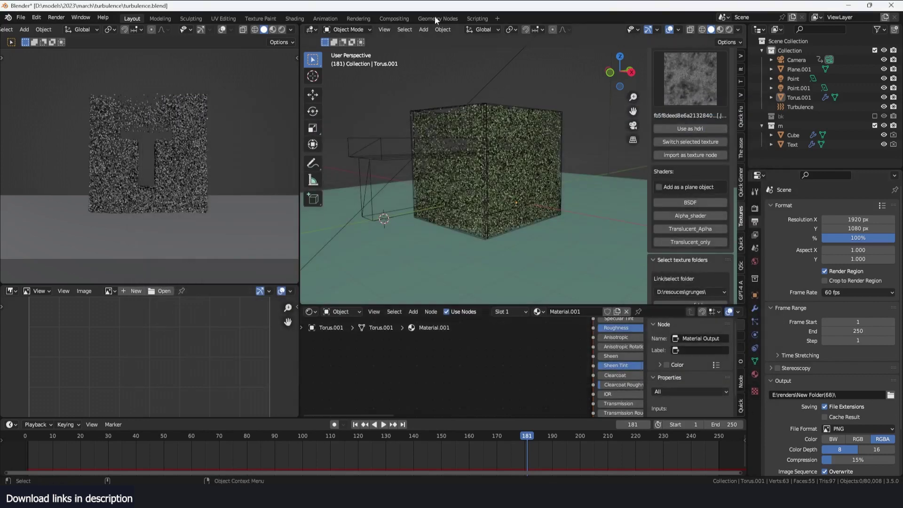
Step: Run a viewport render of the turbulence animation and play back the rendered frames
left_click(383, 29)
left_click(419, 217)
left_click(56, 17)
key("ctrl+F11")
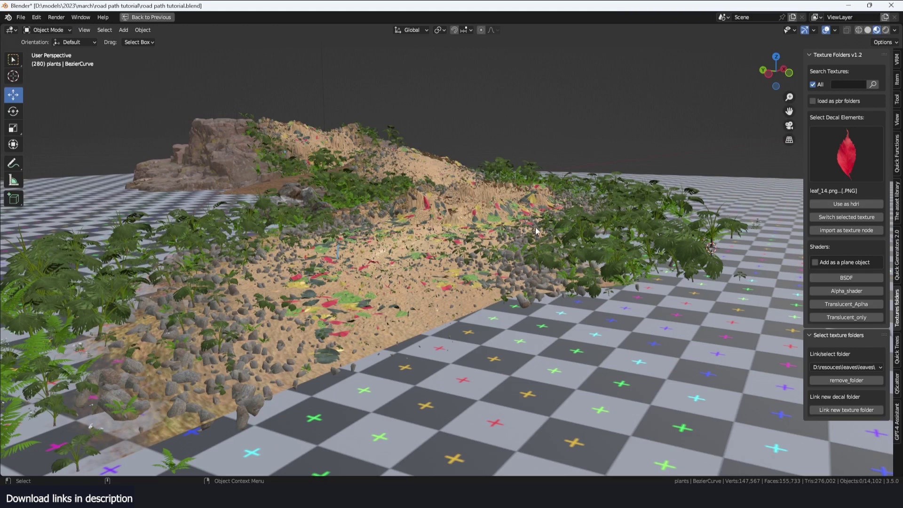
Step: Start Walk Navigation in the road path scene and move backward, forward and sideways over the leaf-covered path
left_click(84, 30)
mouse_move(137, 157)
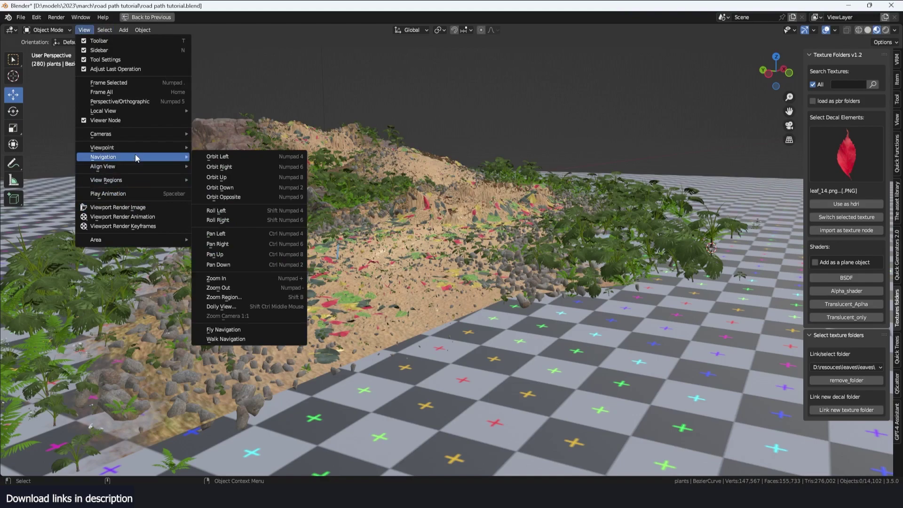
left_click(226, 339)
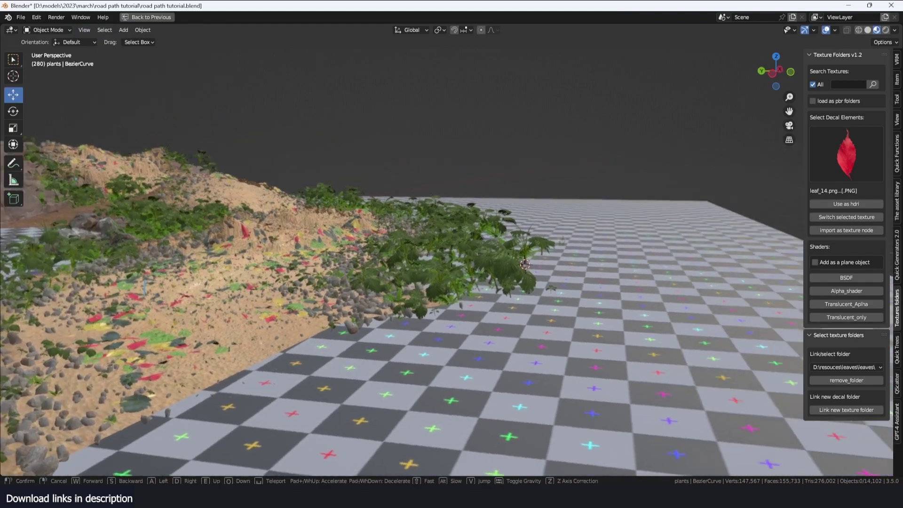
key("s")
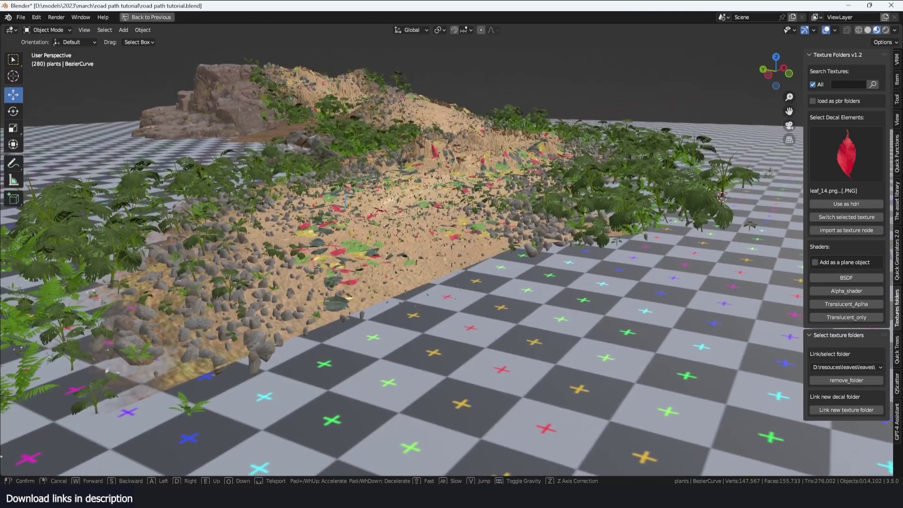
mouse_move(451, 254)
key("w")
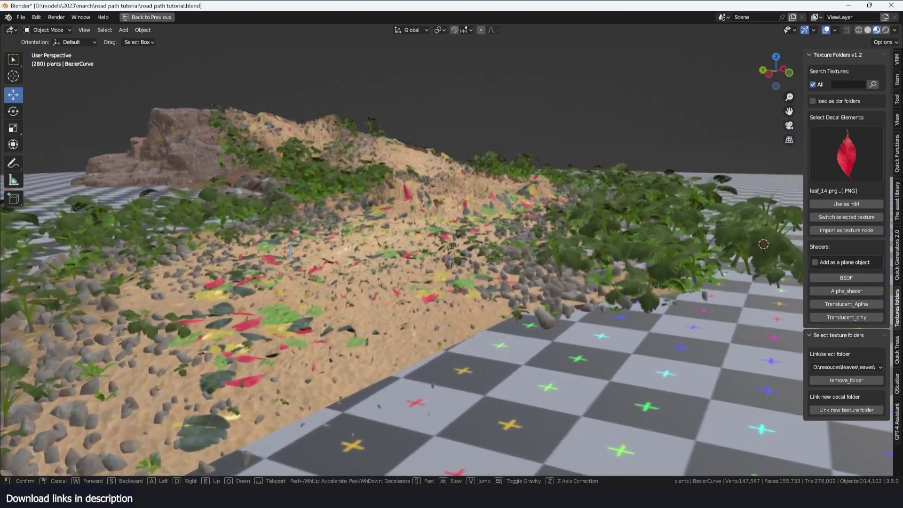
key("d")
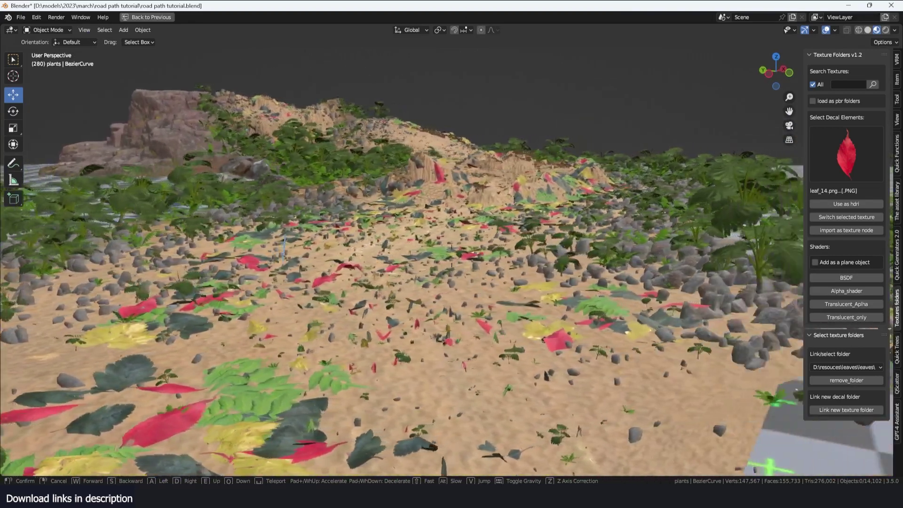
key("s")
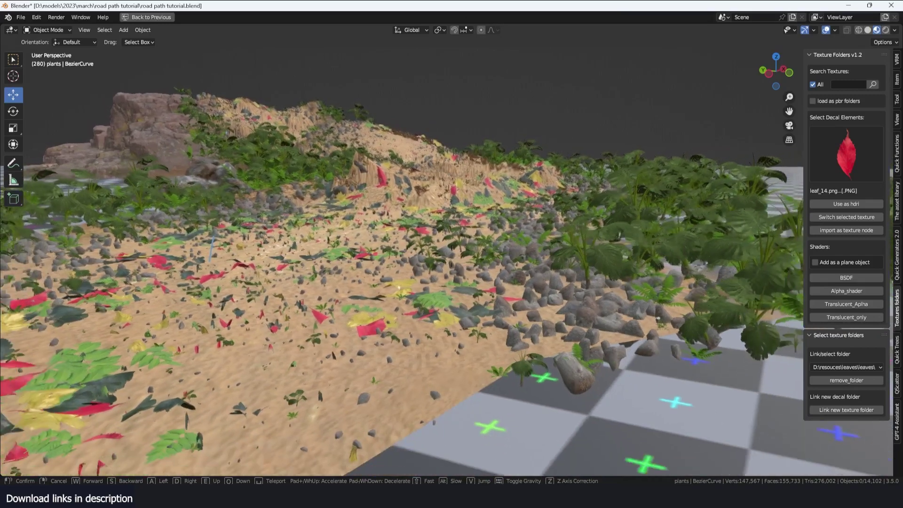
Step: Walk down to the checkered ground, back up and forward through the plants to the rocks, and leave Walk Navigation
key("q")
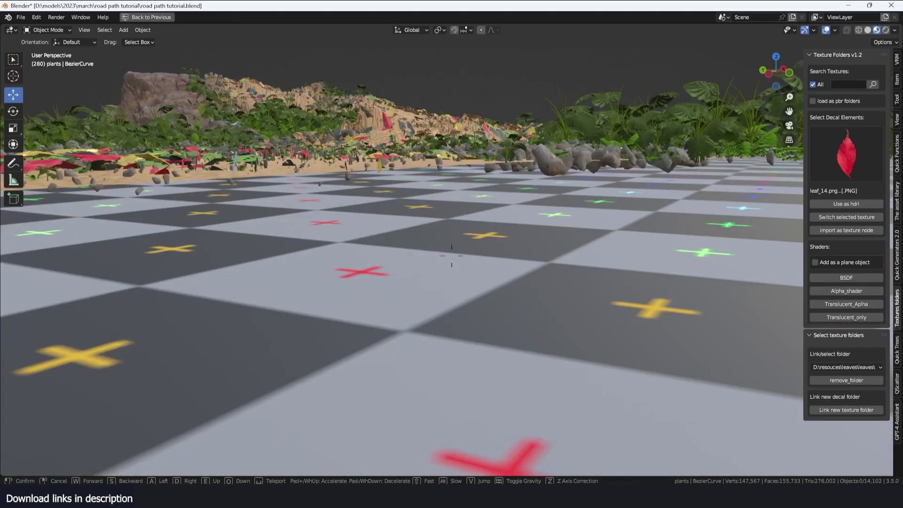
key("e")
key("w")
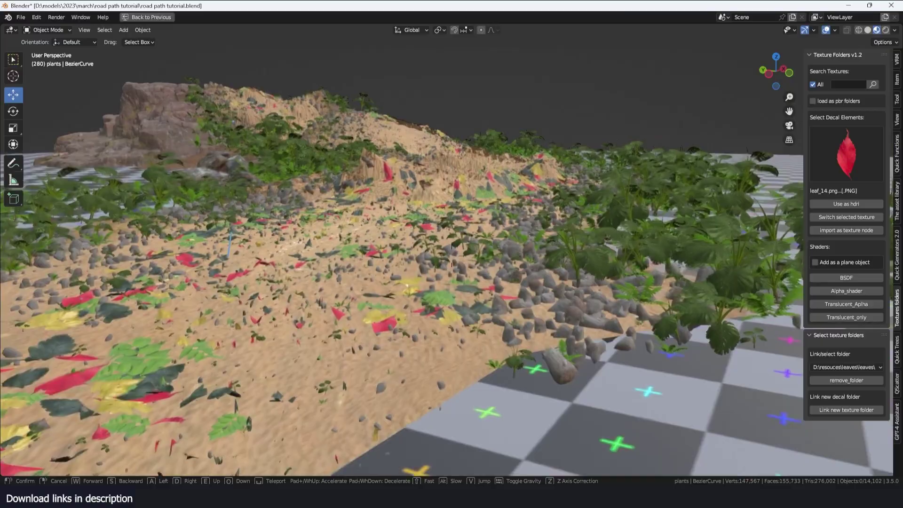
key("w")
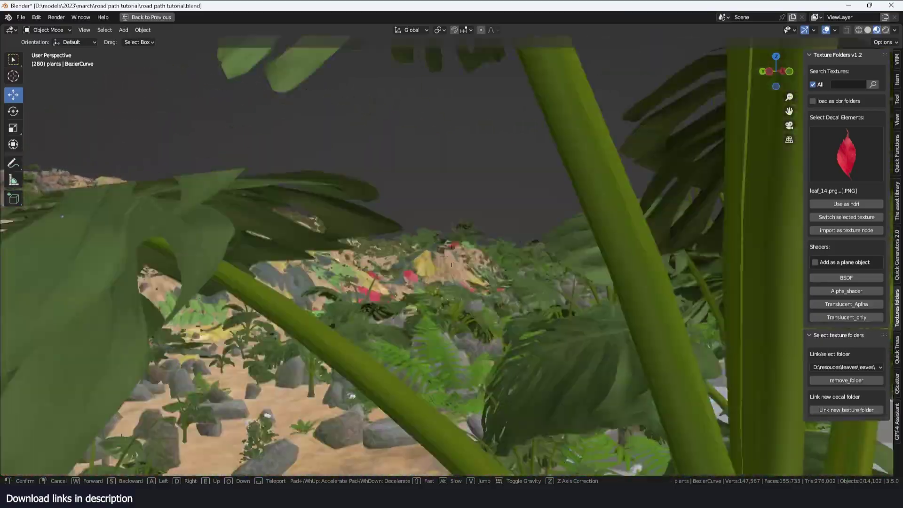
key("w")
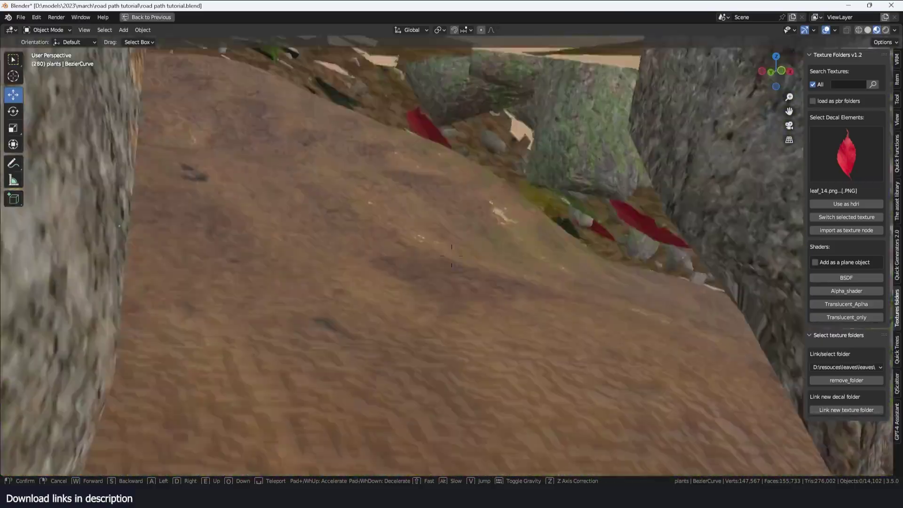
key("Escape")
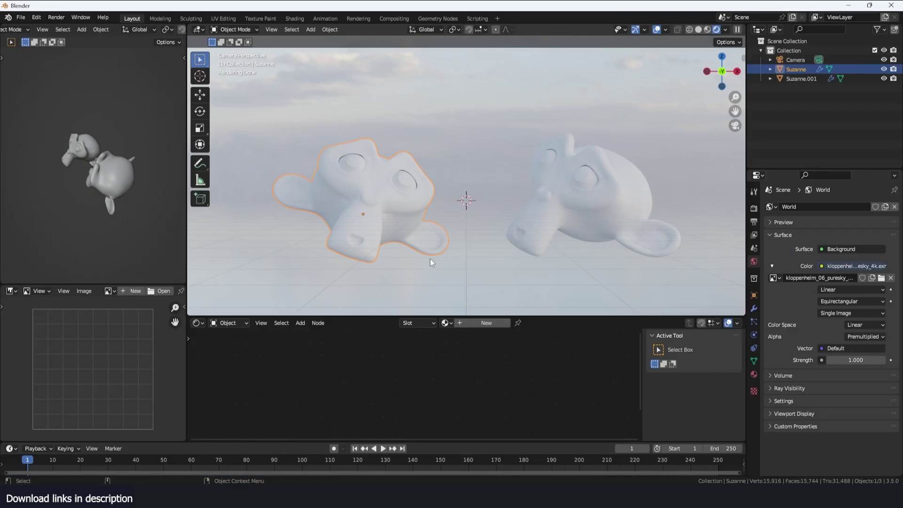
Step: Create a new material on the left Suzanne and replace its default shader with a Glass BSDF node
left_click(486, 323)
key("x")
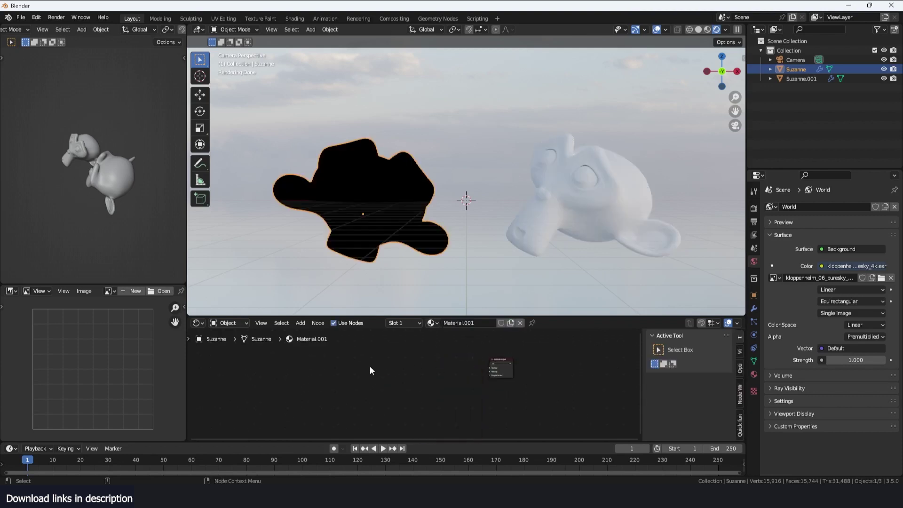
key("shift+a")
type("ga")
key("BackSpace")
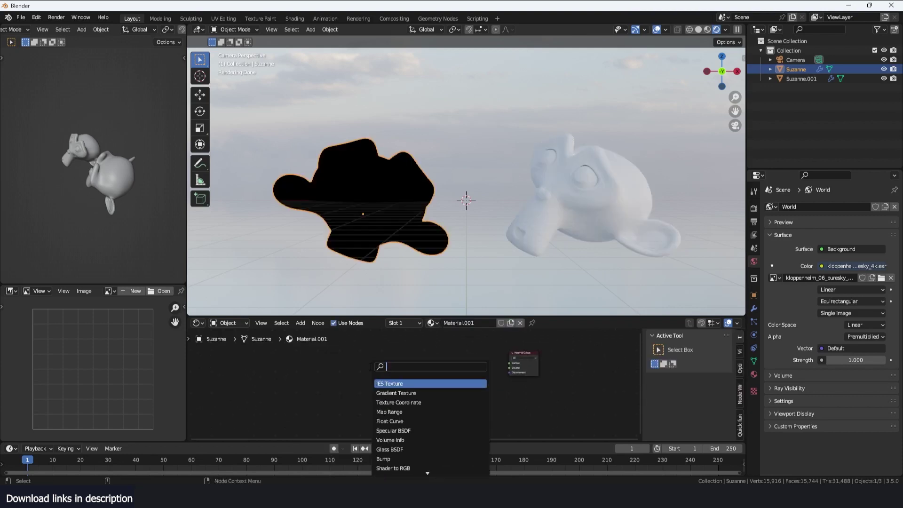
type("l")
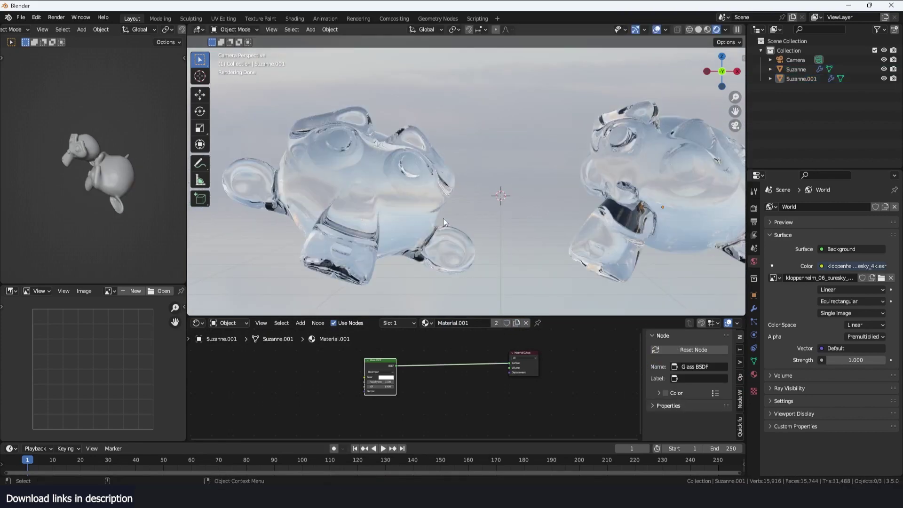
Step: Add a Solidify modifier to the right glass Suzanne and set its thickness to 0.07 m
left_click(640, 210)
left_click(757, 322)
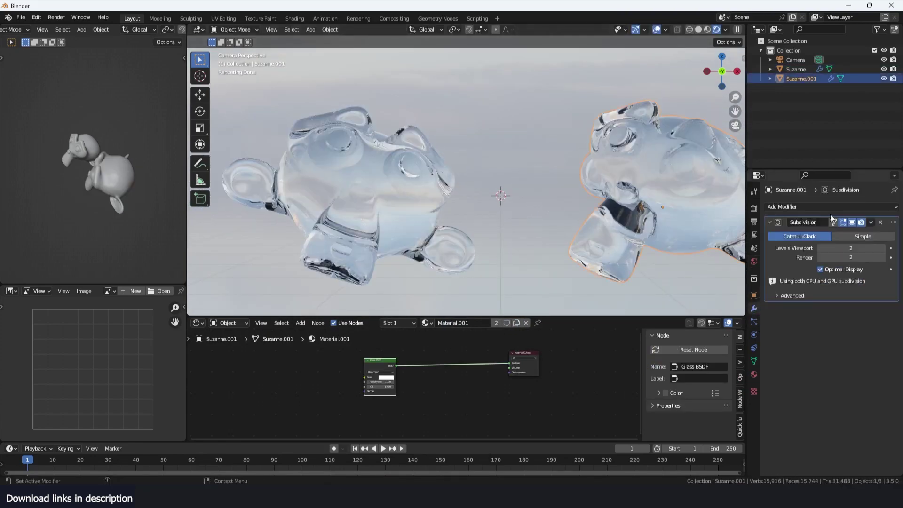
left_click(800, 207)
left_click(723, 377)
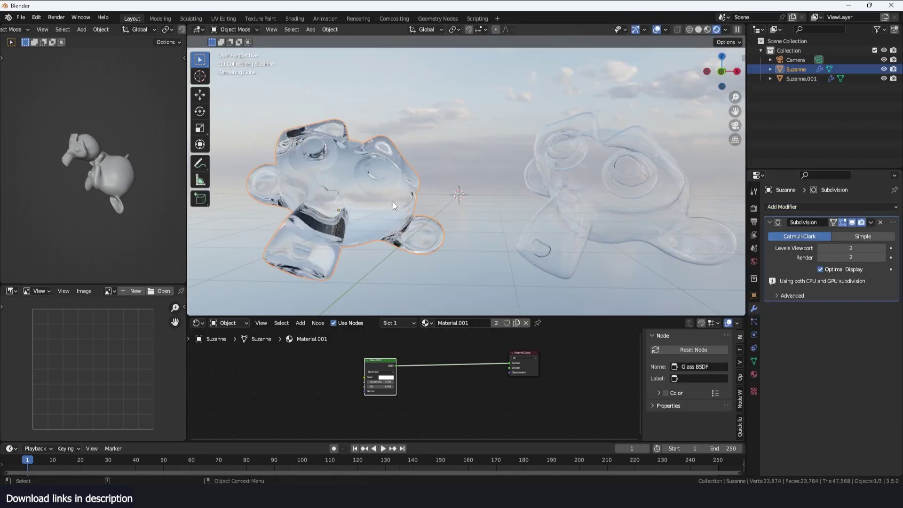
left_click(557, 198)
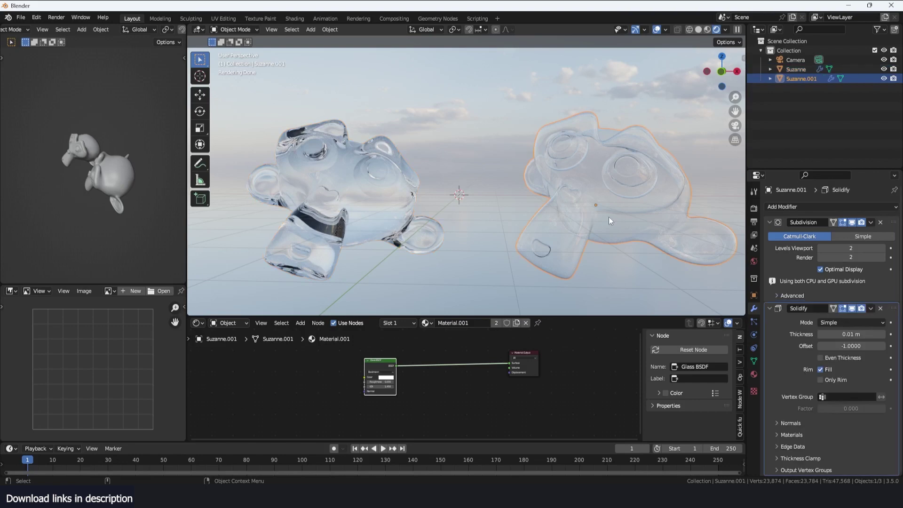
mouse_move(842, 335)
left_mouse_down()
mouse_move(870, 334)
mouse_move(850, 323)
left_mouse_up()
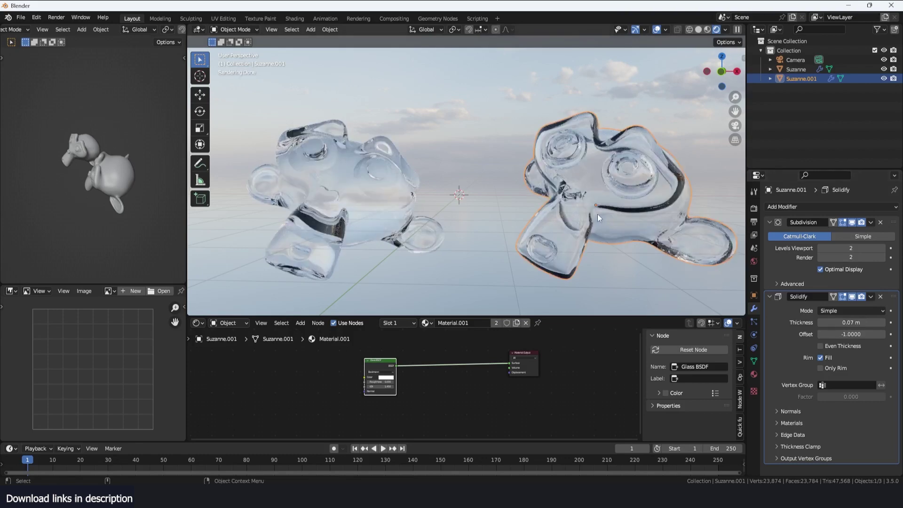
key("alt+a")
middle_click_drag(624, 208, 580, 237)
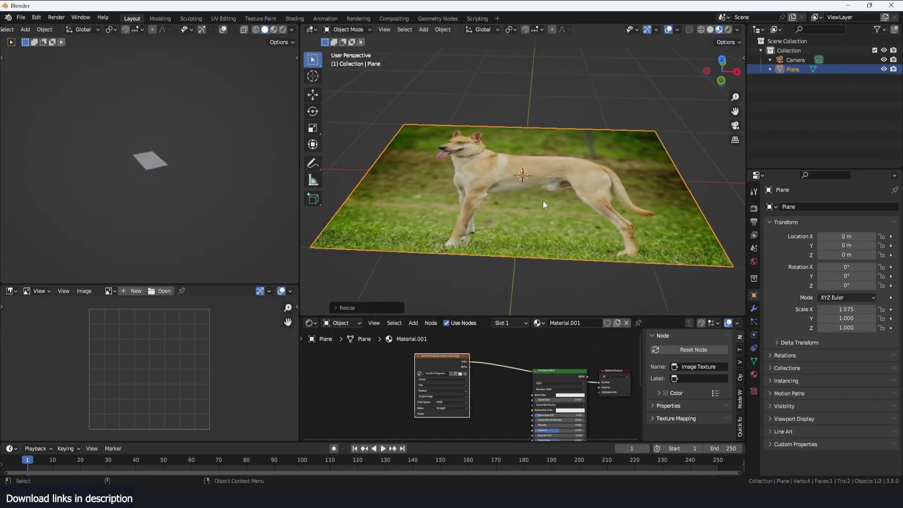
Step: Add Mapping and Texture Coordinate nodes to the Image Texture node in the dog plane's material
middle_click_drag(543, 200, 594, 230)
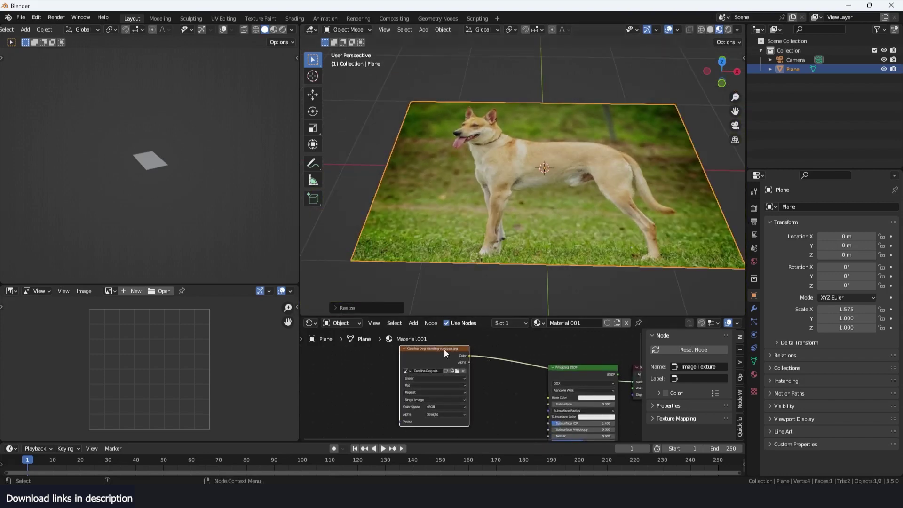
scroll(507, 214, "up", 2)
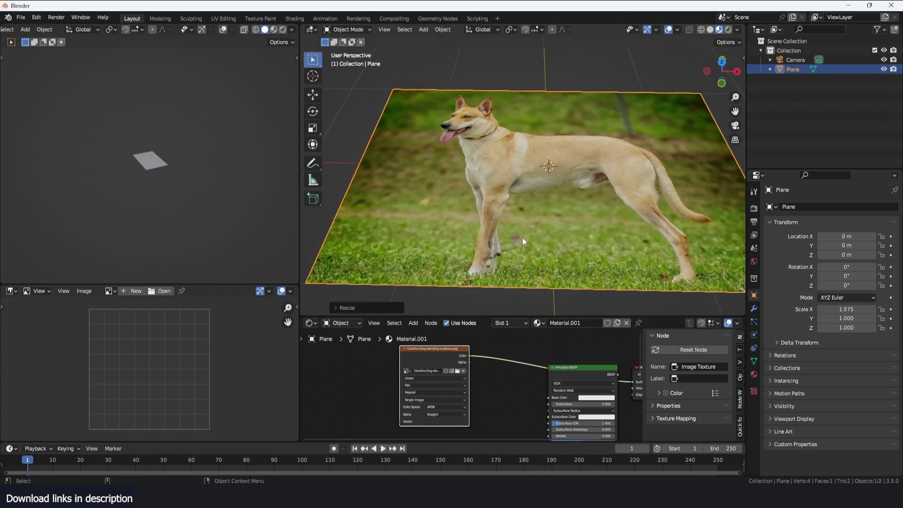
middle_click_drag(430, 431, 502, 414)
scroll(463, 390, "up", 4)
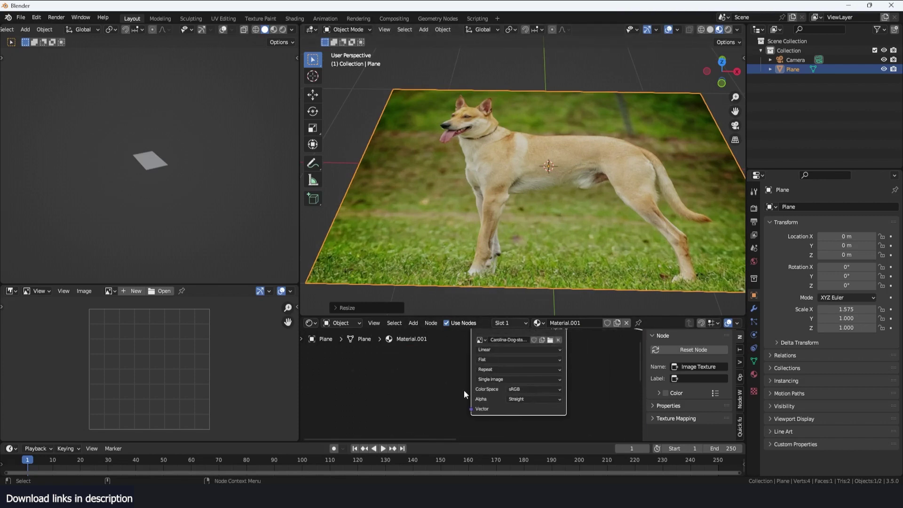
scroll(508, 365, "down", 2)
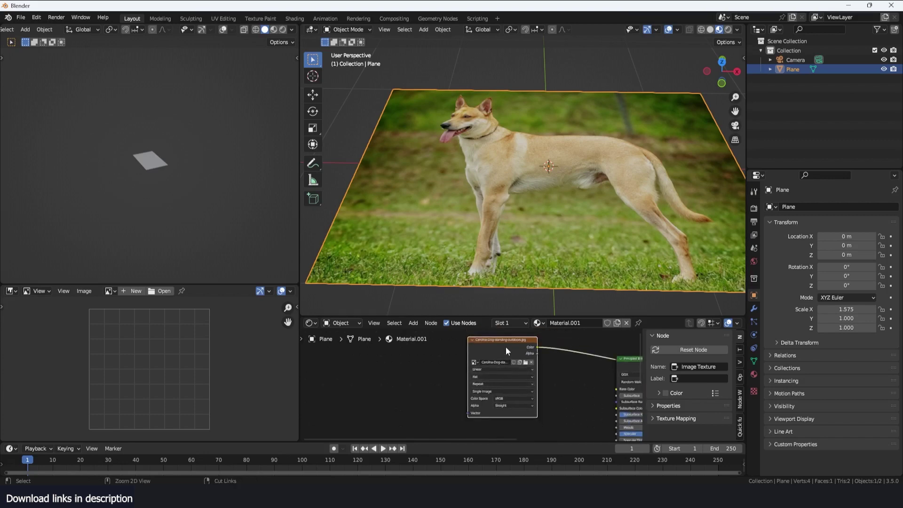
key("ctrl+t")
scroll(501, 381, "up", 2)
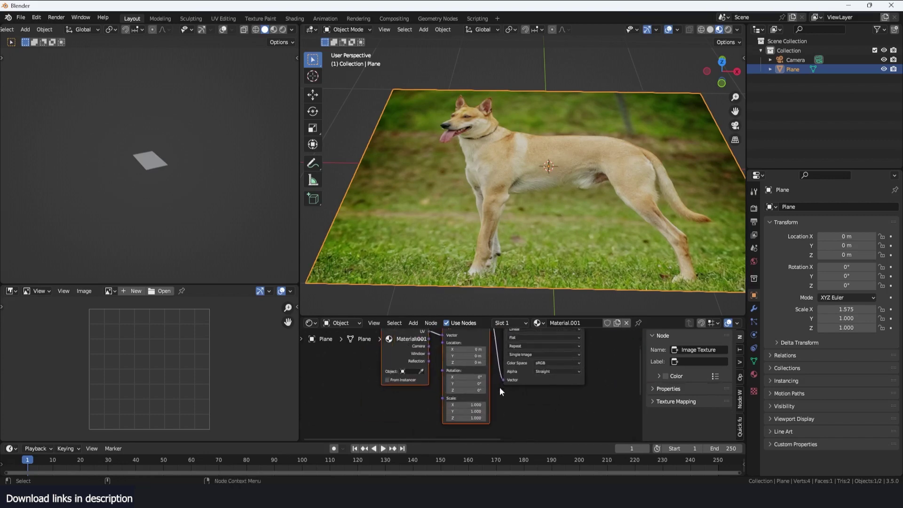
Step: Set the Mapping node's X, Y and Z scale to 13.7 to tile the dog image across the plane
left_click_drag(466, 404, 465, 418)
type("9.7")
key("Return")
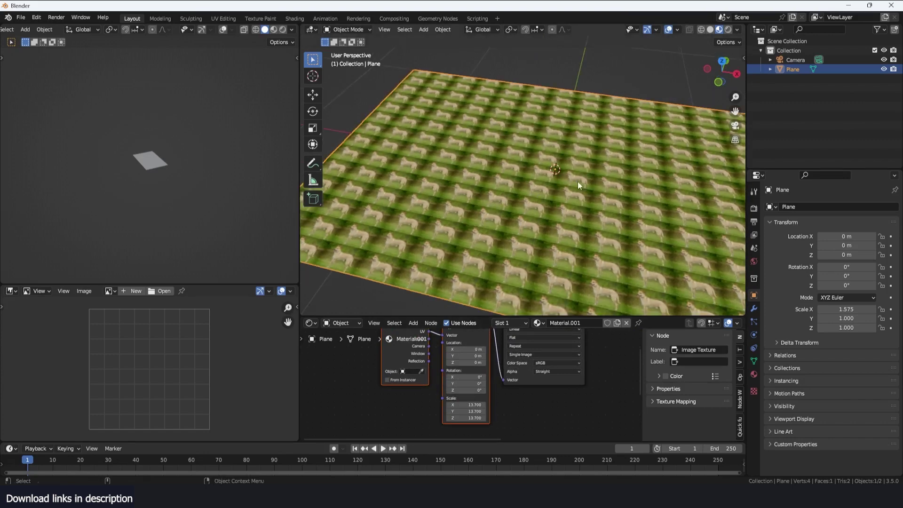
middle_click_drag(577, 182, 609, 195)
scroll(553, 183, "up", 3)
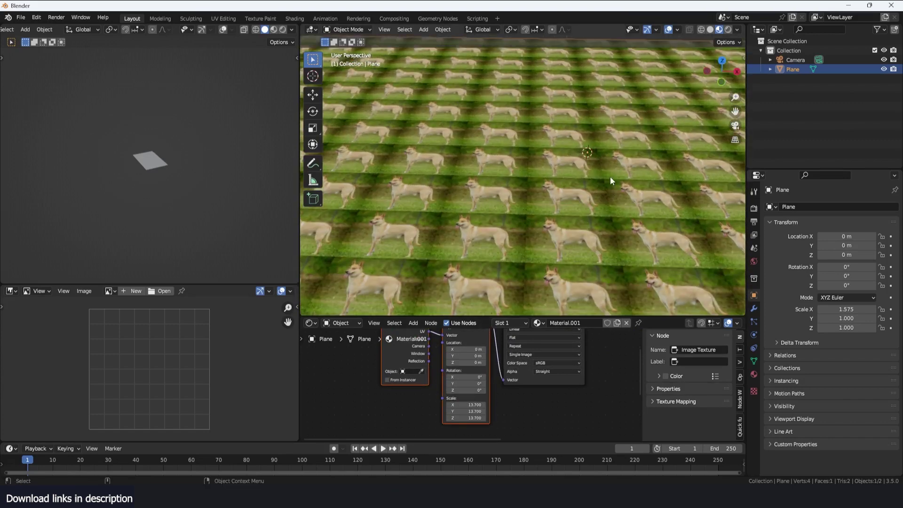
Step: Change the dog Image Texture node's extension mode to Mirror
scroll(532, 344, "up", 3)
middle_click_drag(532, 345, 520, 389)
scroll(522, 390, "up", 2)
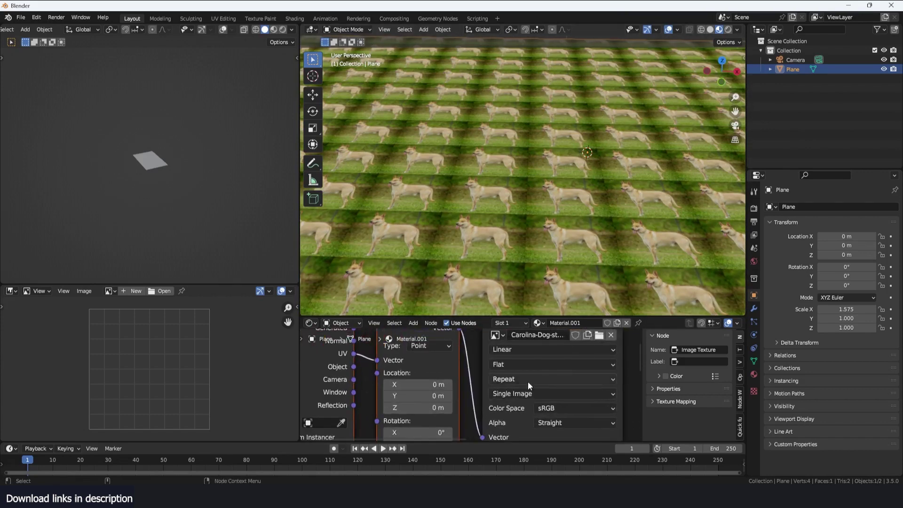
left_click(513, 370)
left_click(503, 428)
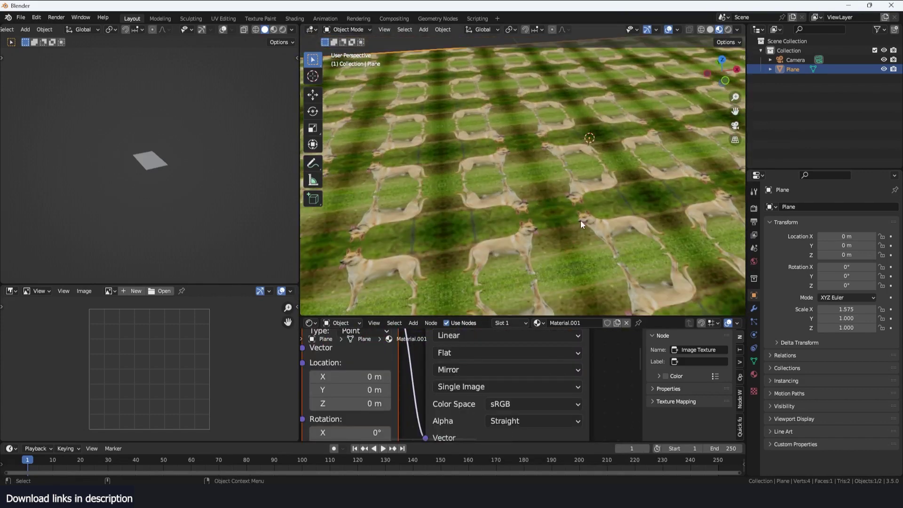
scroll(533, 168, "up", 5)
scroll(578, 200, "down", 4)
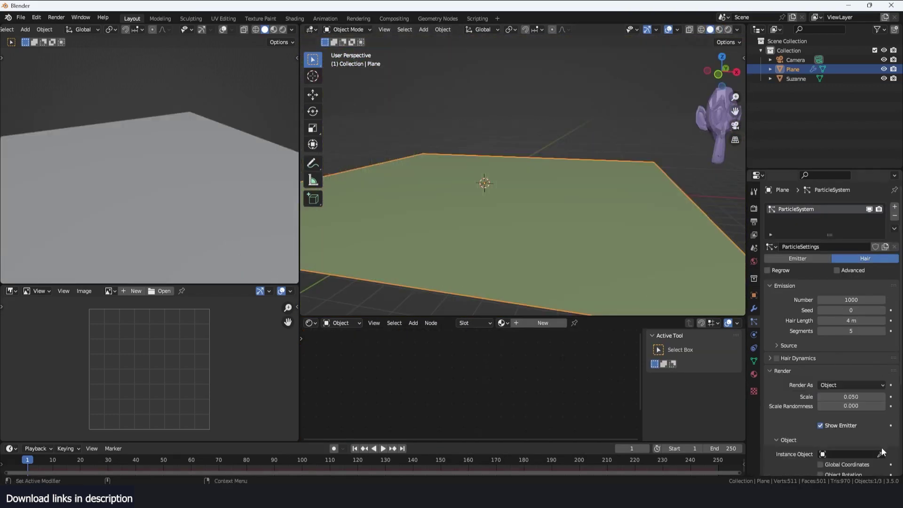
Step: Pick Suzanne as the instance object for the plane's hair particle system
left_click(880, 453)
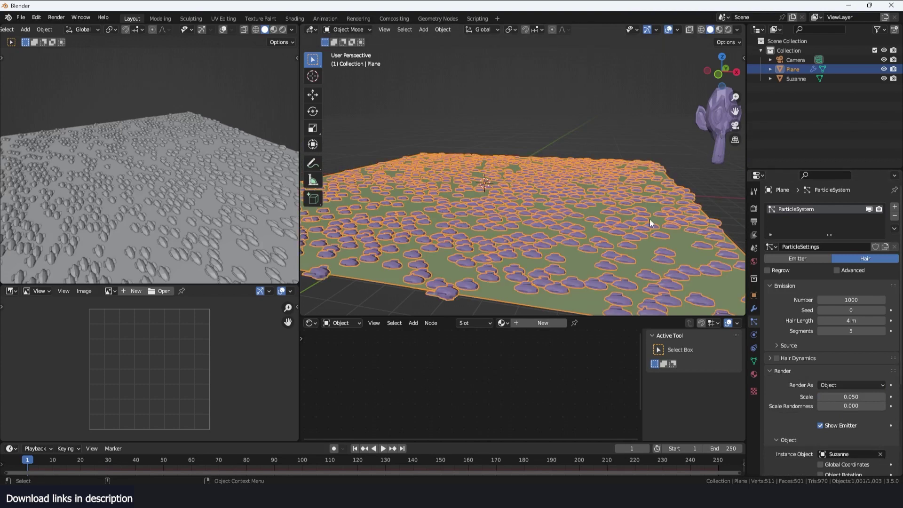
middle_click_drag(649, 220, 644, 205, "shift")
key("alt+a")
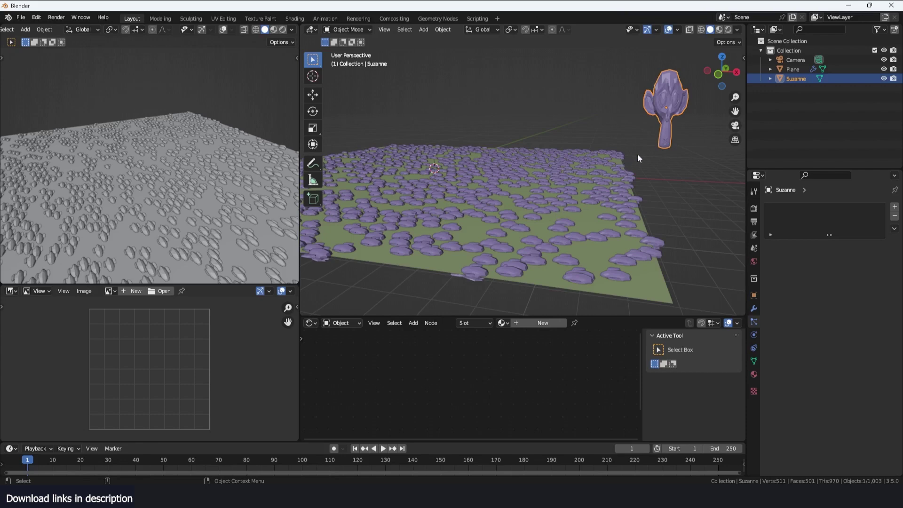
Step: Select the source Suzanne object and open its mesh in Edit Mode
key("Tab")
key("Tab")
left_click(516, 253)
left_click(664, 133)
key("Tab")
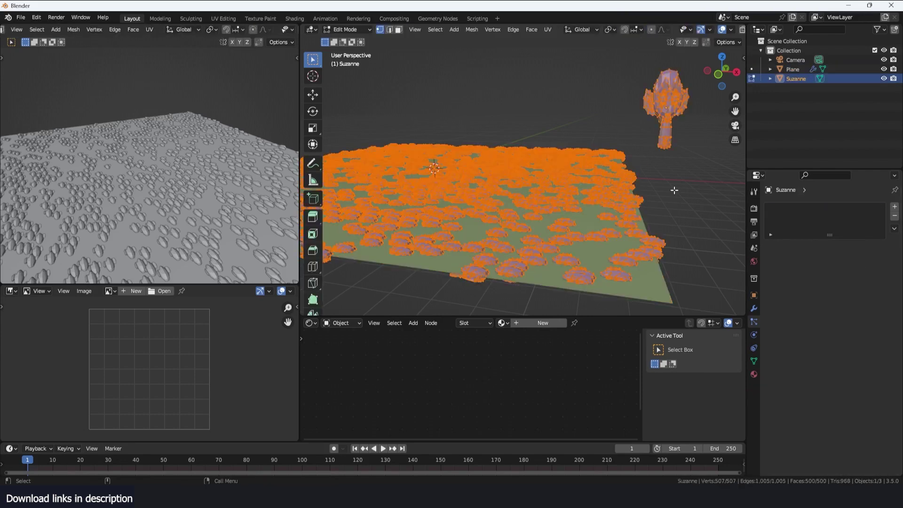
key("r")
key("x")
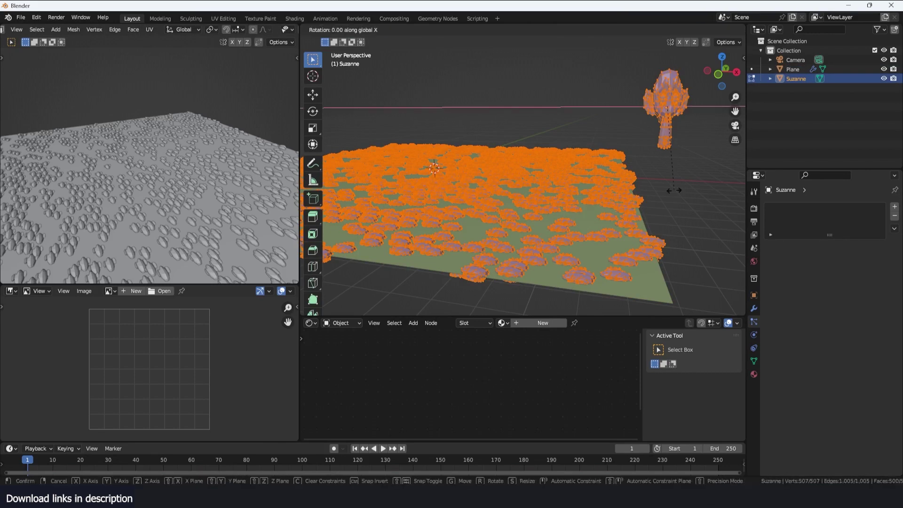
type("-90")
key("Escape")
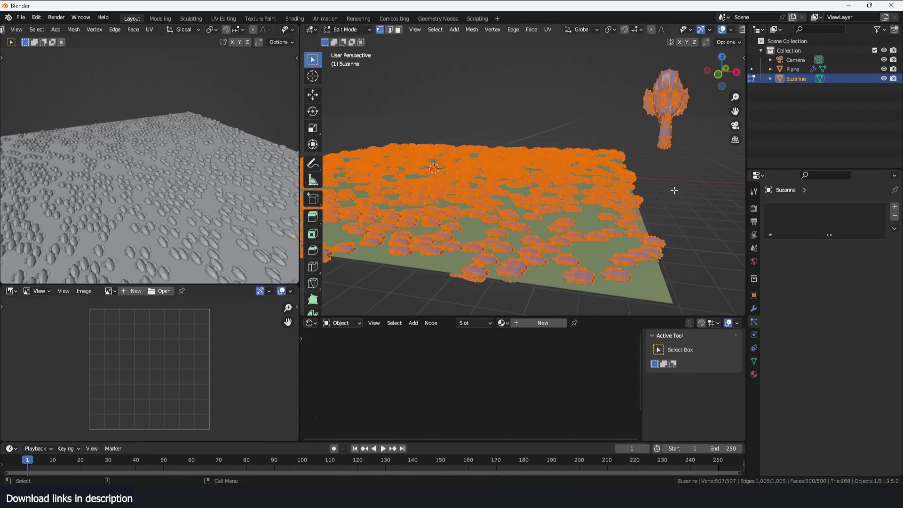
Step: Rotate the whole Suzanne mesh -90° about the global X axis and return to Object Mode
type("rx")
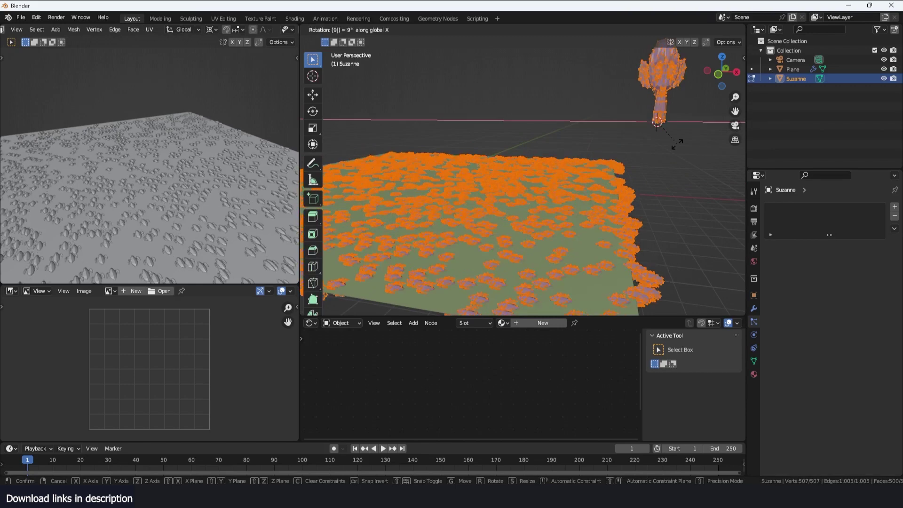
type("-90")
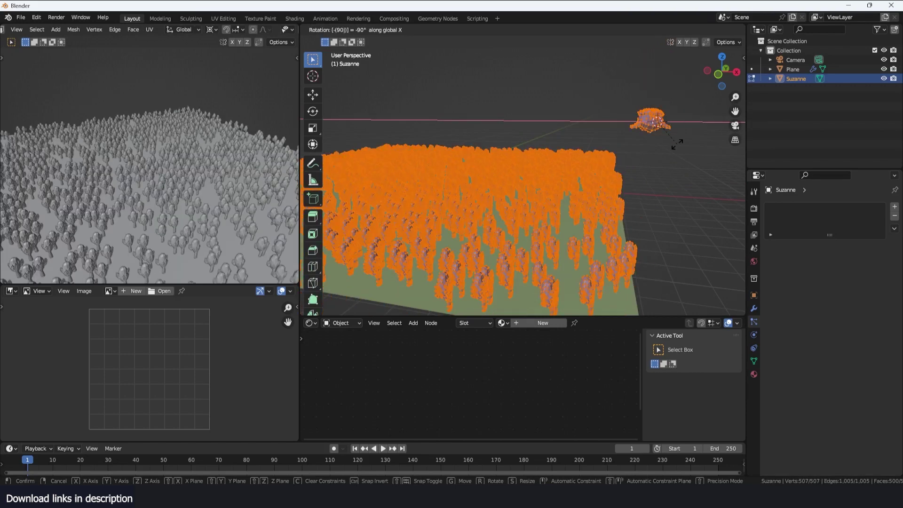
key("Return")
key("Tab")
mouse_move(638, 194)
middle_mouse_down()
mouse_move(620, 169)
mouse_move(651, 177)
mouse_move(642, 184)
middle_mouse_up()
Step: Enable Advanced and Rotation in the plane's hair particle settings and adjust the rotation Phase of the instances
left_click(604, 255)
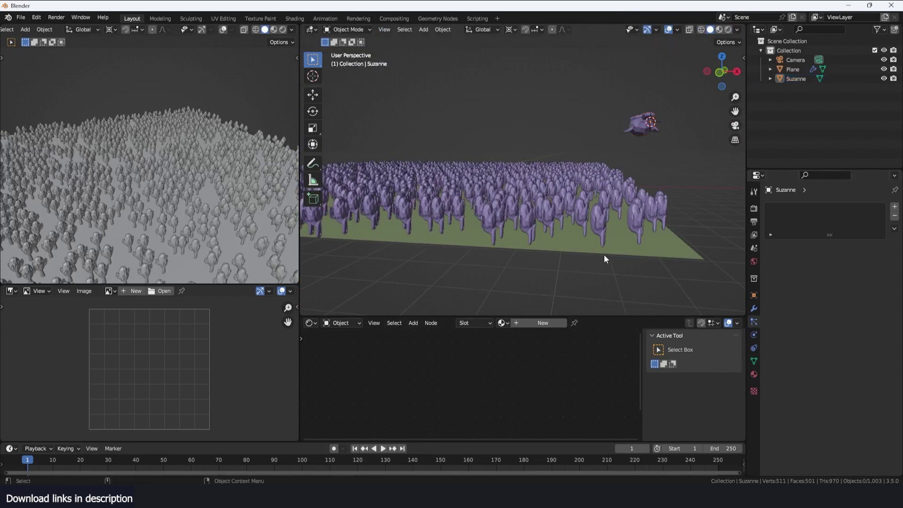
left_click(604, 255)
scroll(820, 423, "down", 4)
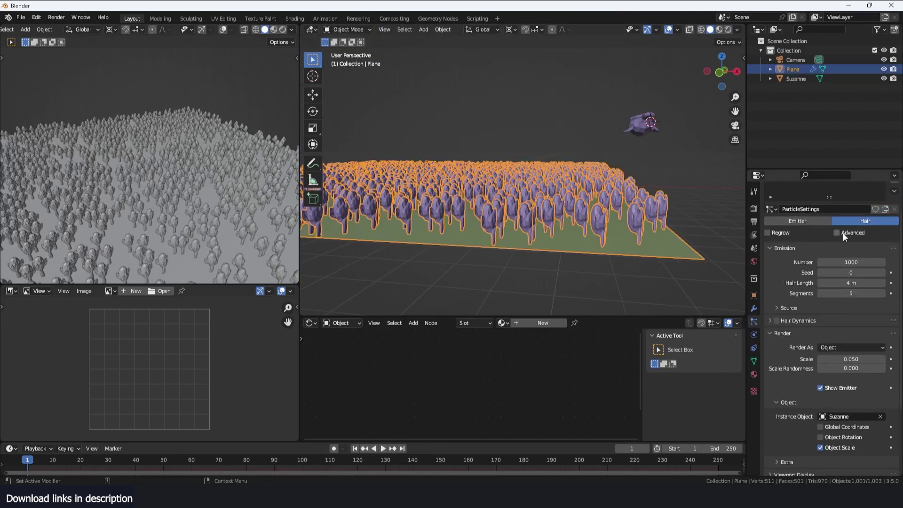
left_click(843, 233)
left_click(777, 346)
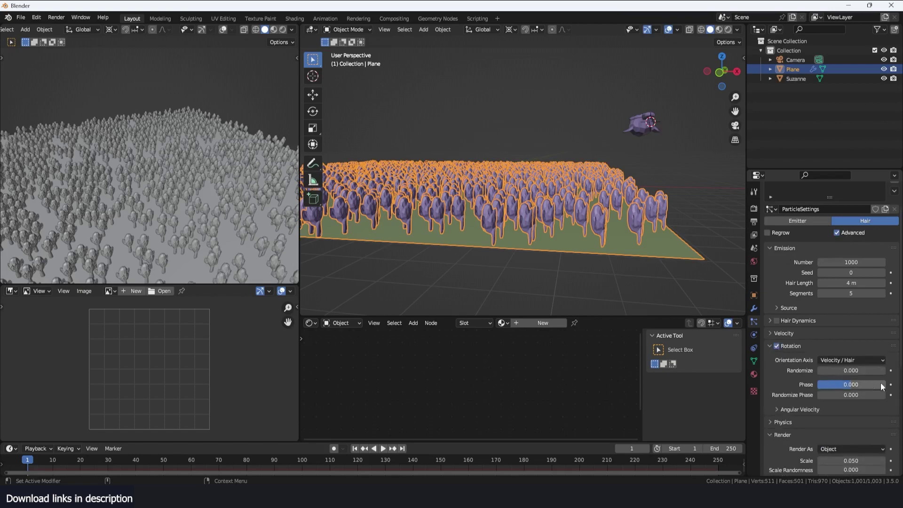
left_click_drag(854, 388, 898, 395)
left_click(612, 158)
middle_click_drag(611, 162, 614, 188)
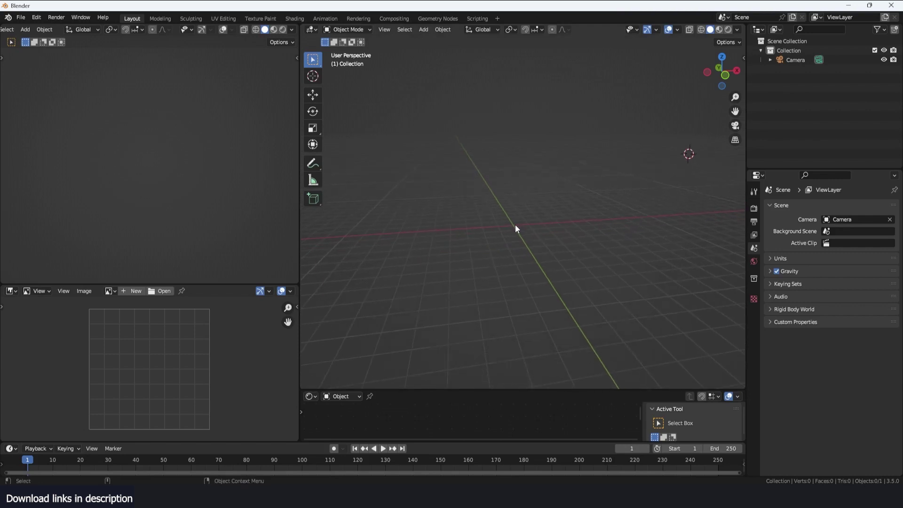
Step: Switch the asset library to the D:\models\libraries\decals directory and add the pink gift box from the uncategorized category to the scene
key("n")
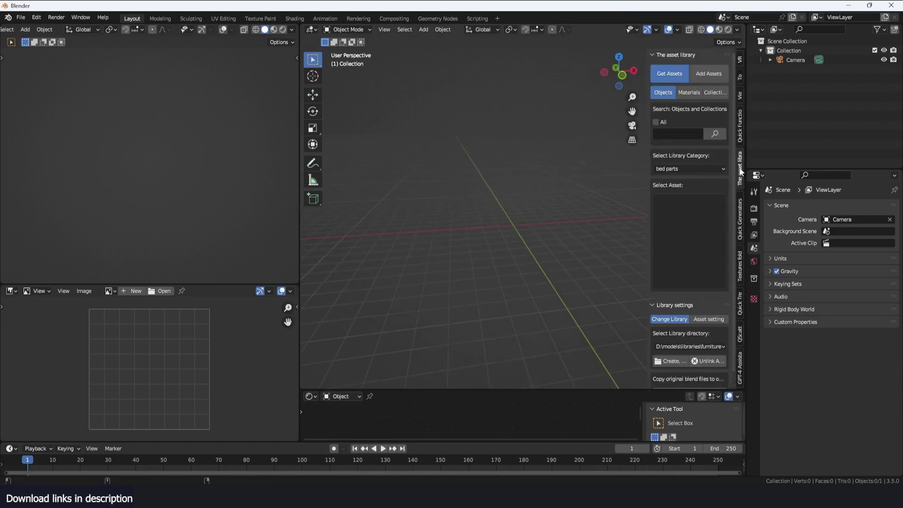
left_click(687, 232)
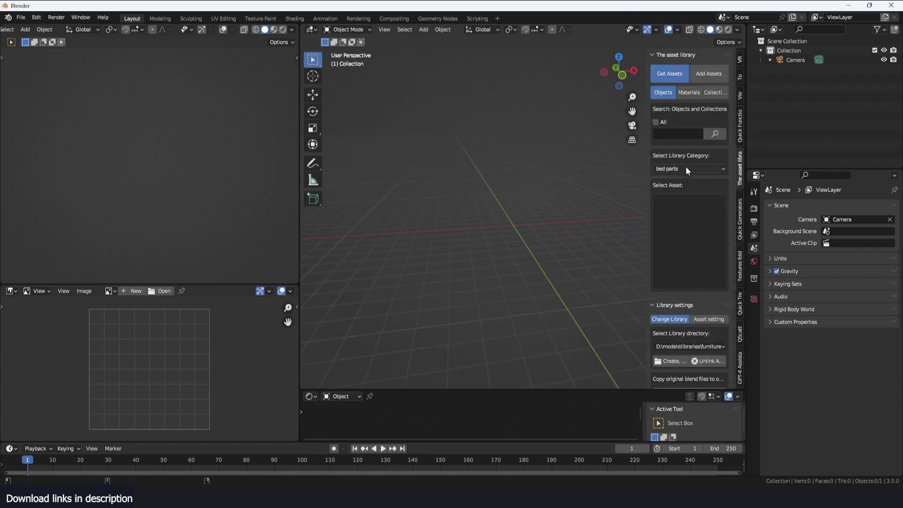
left_click(691, 346)
left_click(505, 274)
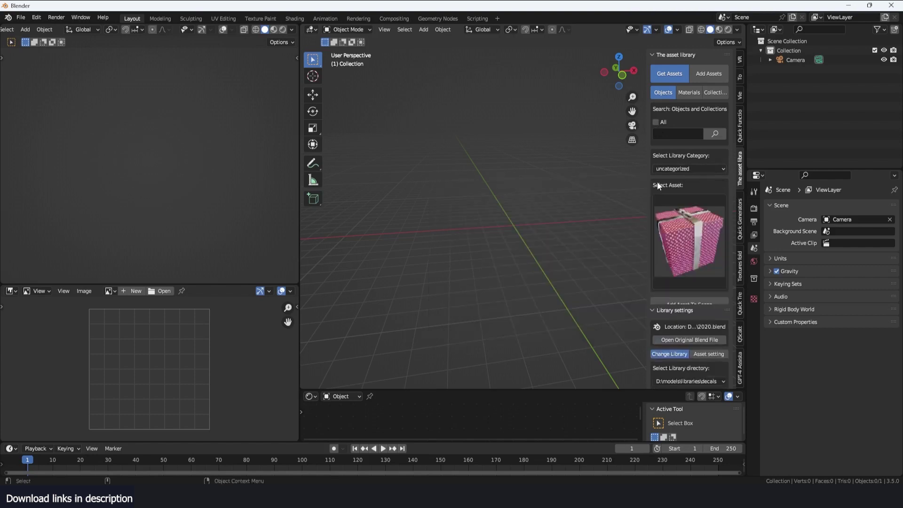
left_click(696, 301)
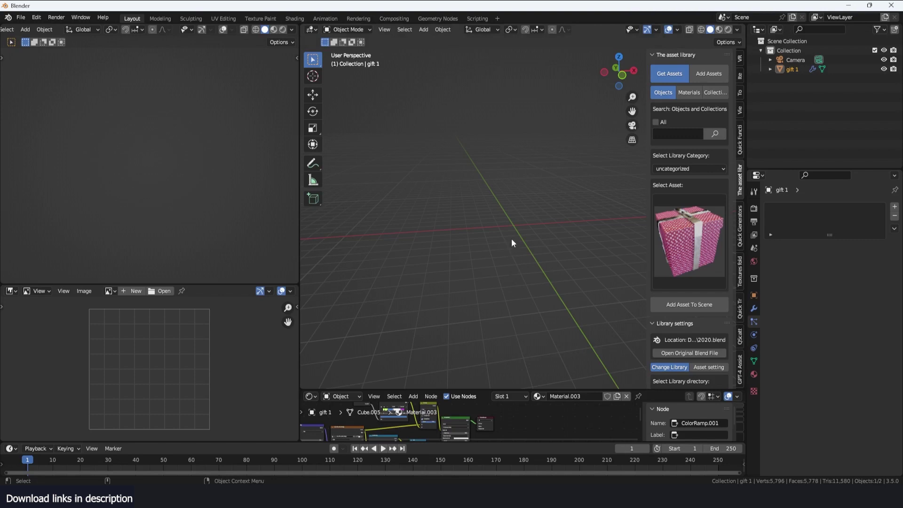
Step: Add the first aid box, tire, arcade game console and milk carton from the asset library and place them around the gift box
left_click(688, 243)
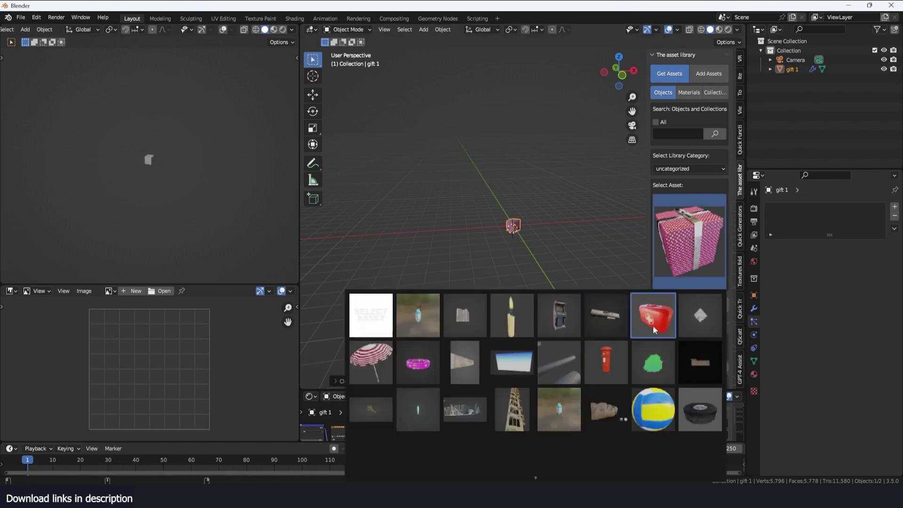
left_click(639, 319)
left_click(689, 305)
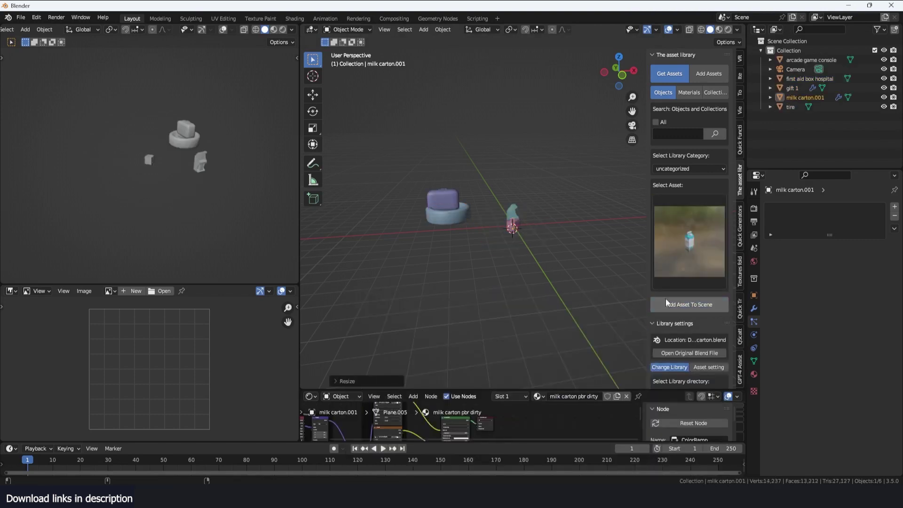
left_click(690, 304)
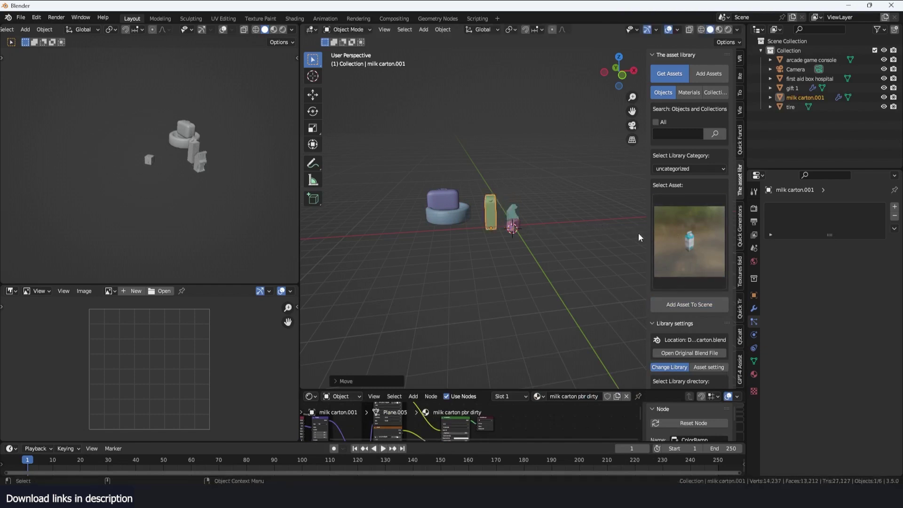
Step: Add the baby pacifier, beach umbrella, wooden lounger, volleyball and tree branch from the asset library to the scene
left_click(671, 259)
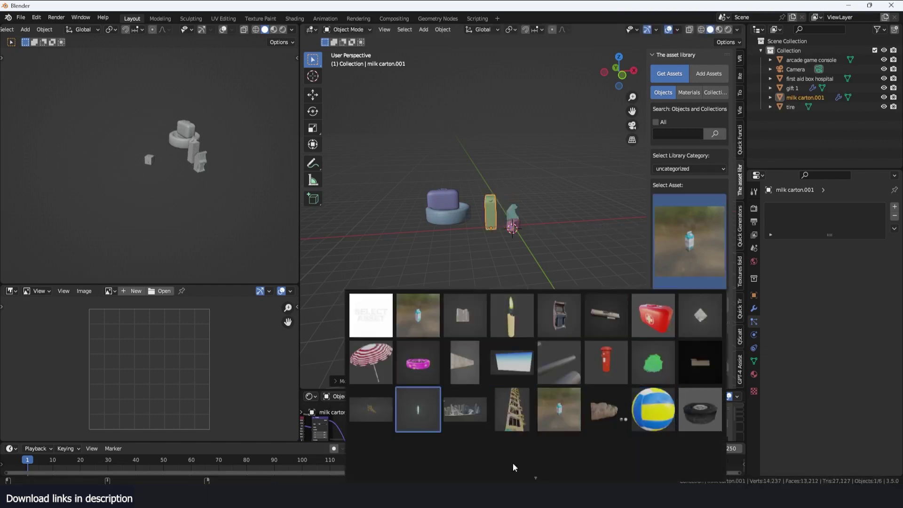
scroll(514, 467, "down", 5)
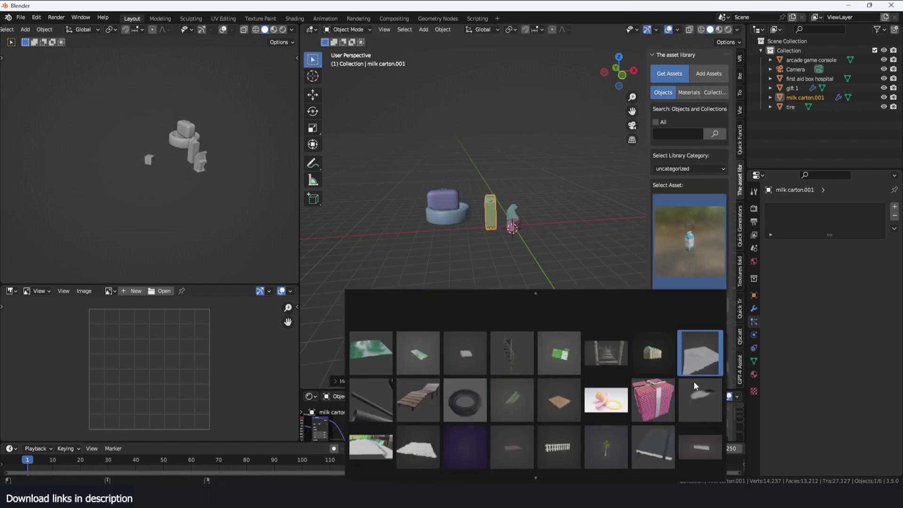
left_click(606, 399)
left_click(687, 304)
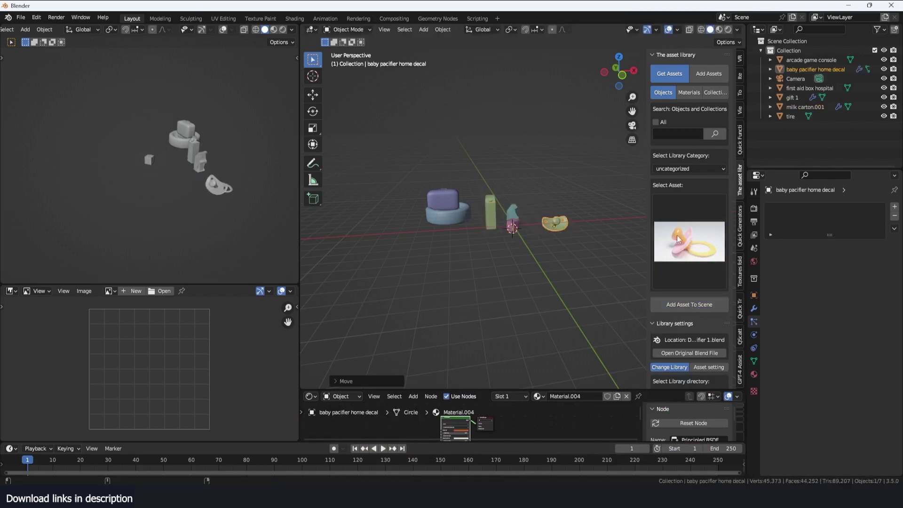
left_click(668, 263)
scroll(526, 469, "down", 3)
left_click(366, 322)
left_click(669, 304)
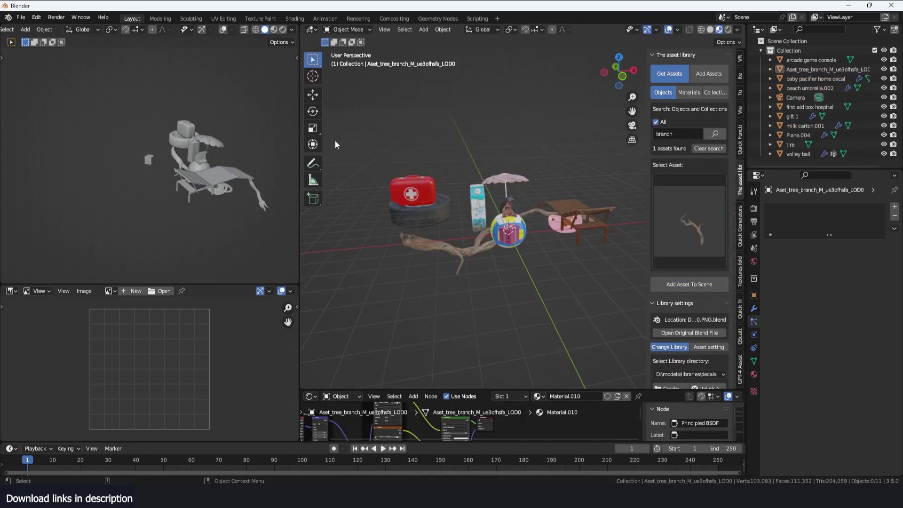
Step: Select all the assets and move them together well above the ground grid
left_click_drag(342, 145, 620, 257)
key("g")
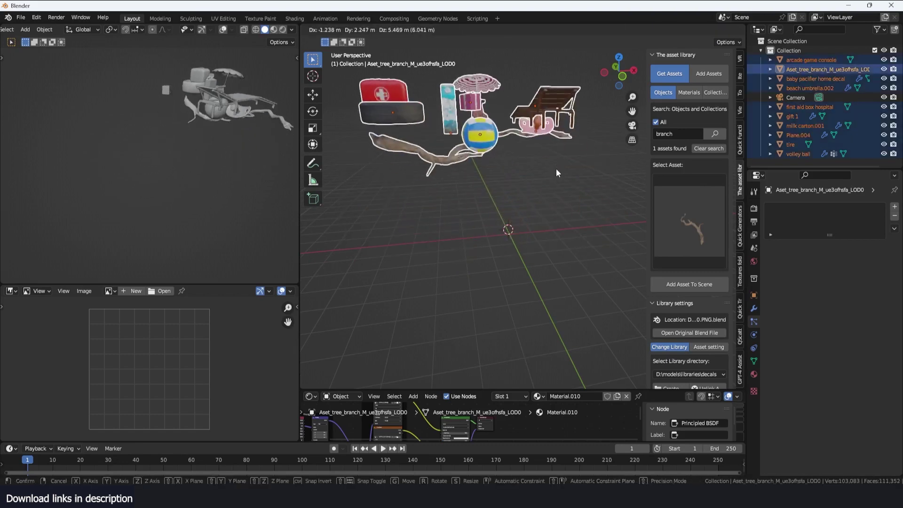
left_click(554, 165)
key("n")
scroll(541, 202, "up", 1)
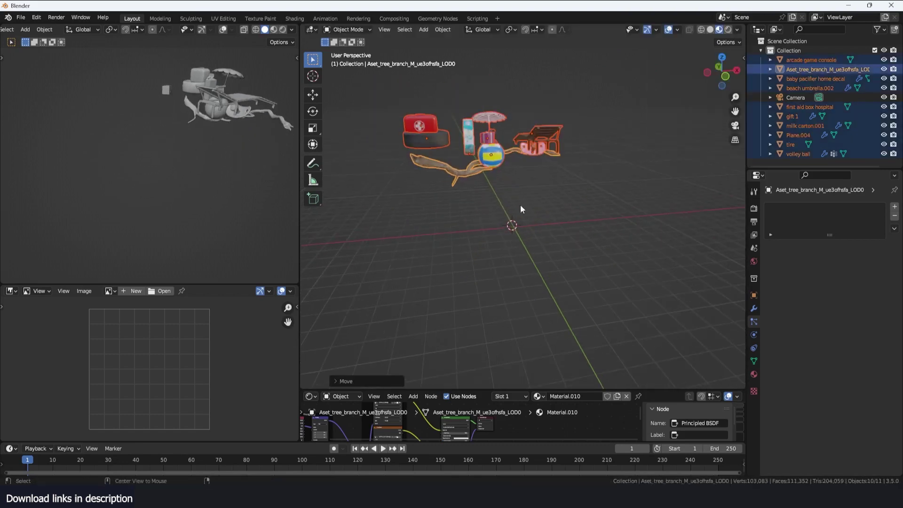
left_click(520, 207)
key("ctrl+z")
Step: Apply the transforms of the selected assets and make them all active rigid bodies
left_click(443, 29)
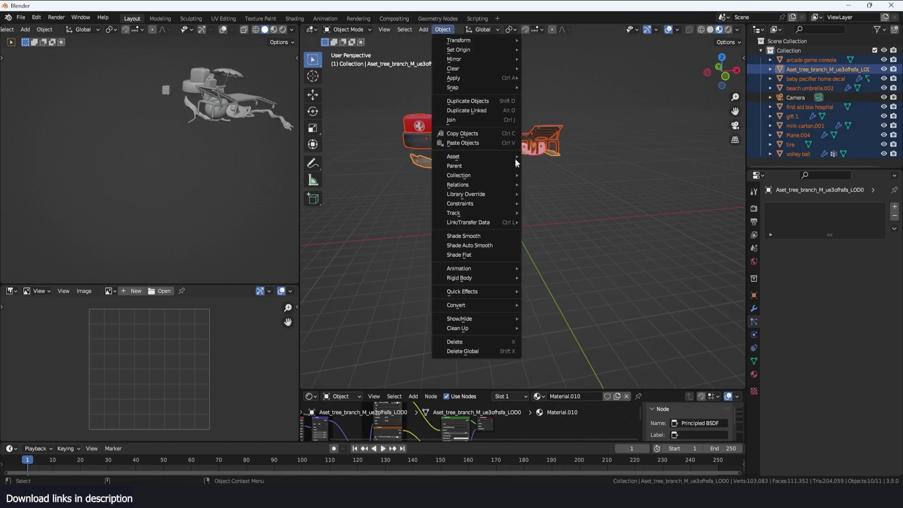
key("ctrl+a")
left_click(475, 111)
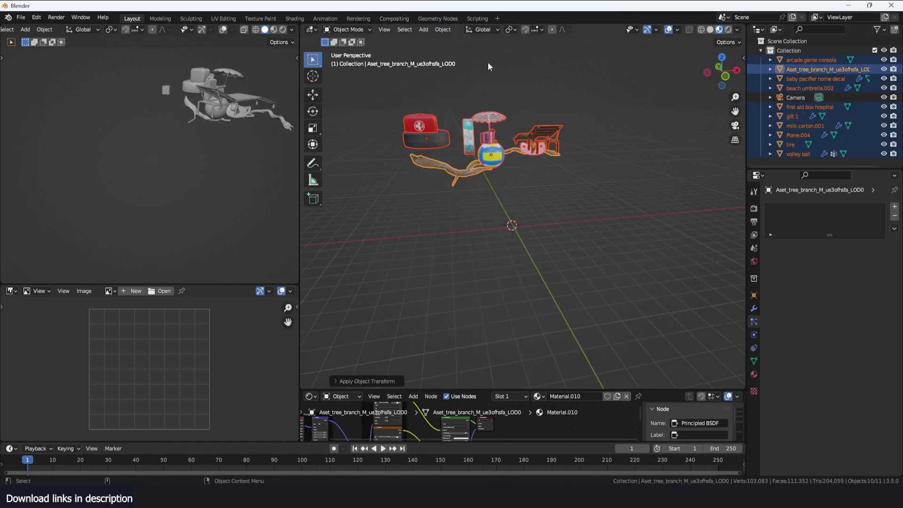
left_click(451, 29)
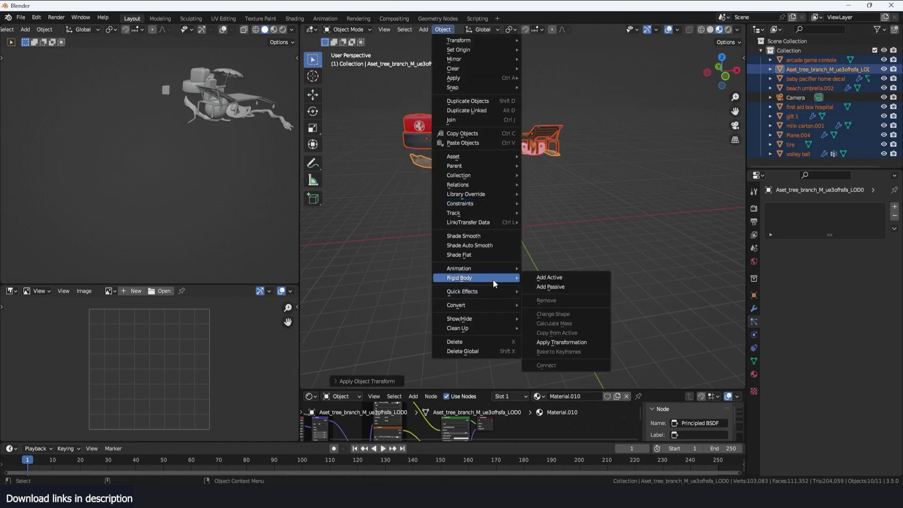
mouse_move(493, 278)
left_click(574, 279)
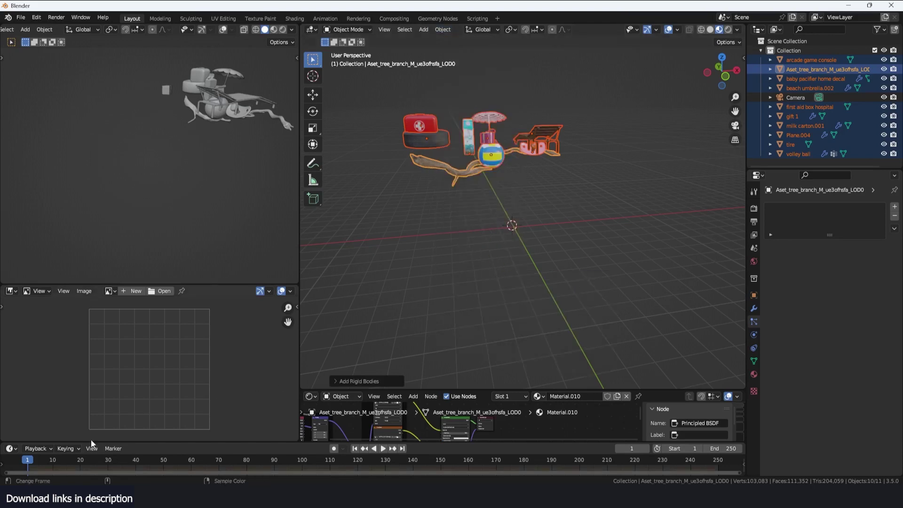
Step: Play the rigid body simulation several times from different angles to check how the assets react to each other
key("space")
key("Escape")
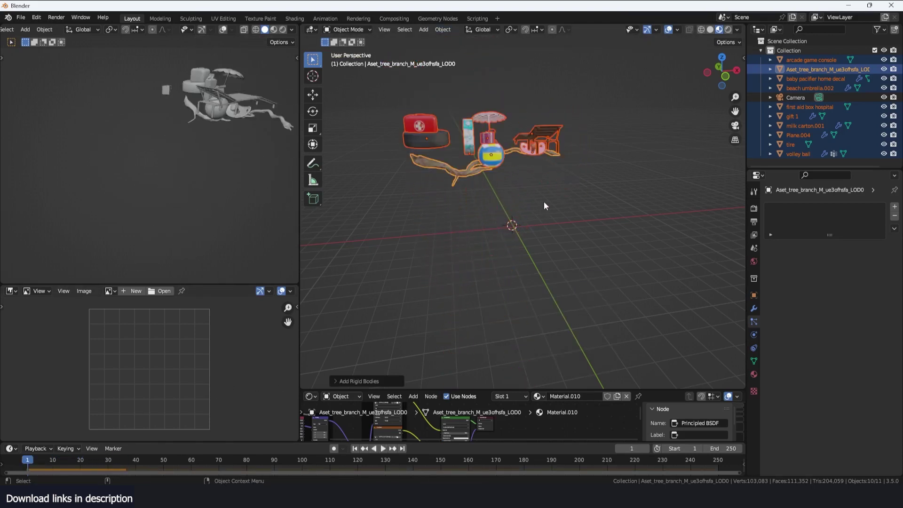
middle_click_drag(543, 206, 612, 217)
key("space")
key("Escape")
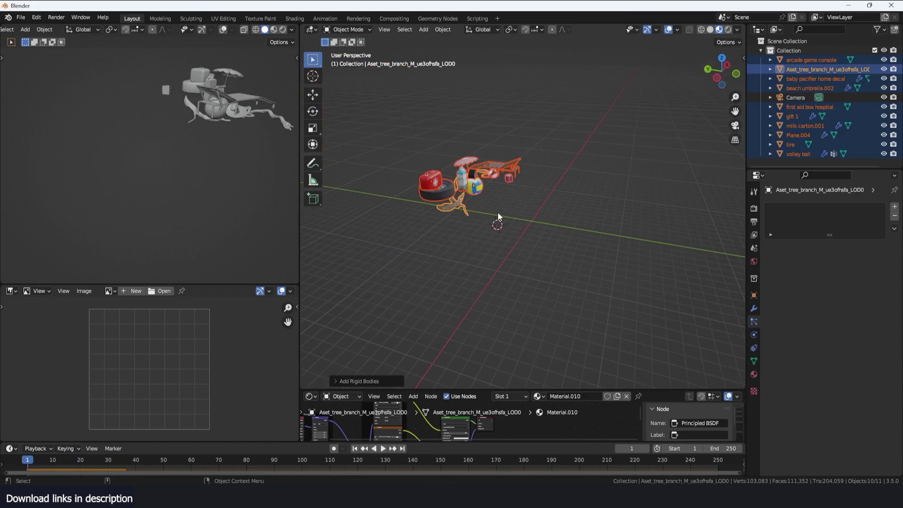
key("space")
key("Escape")
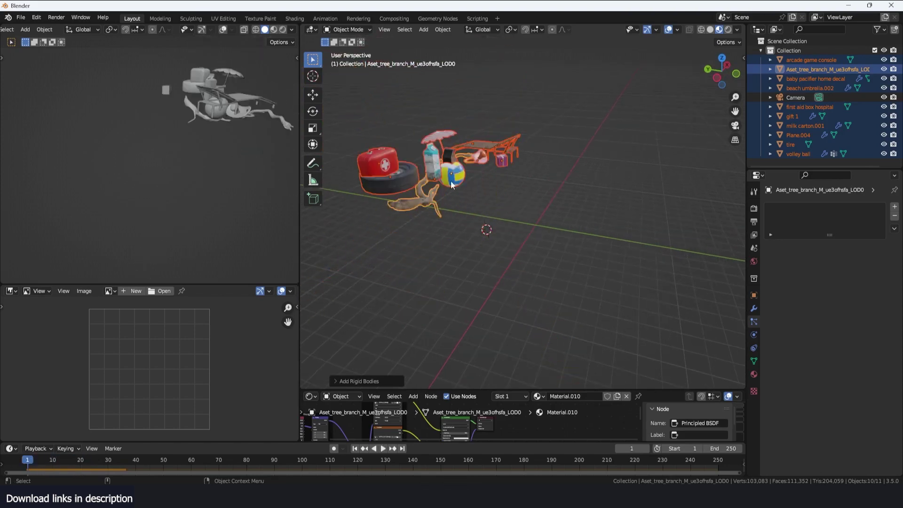
Step: Spread the overlapping assets apart, moving the volleyball about -2.85 m in Y and 1.26 m in Z
middle_click_drag(418, 178, 594, 181, "shift")
scroll(432, 181, "up", 2)
scroll(431, 179, "up", 3)
scroll(594, 182, "down", 3)
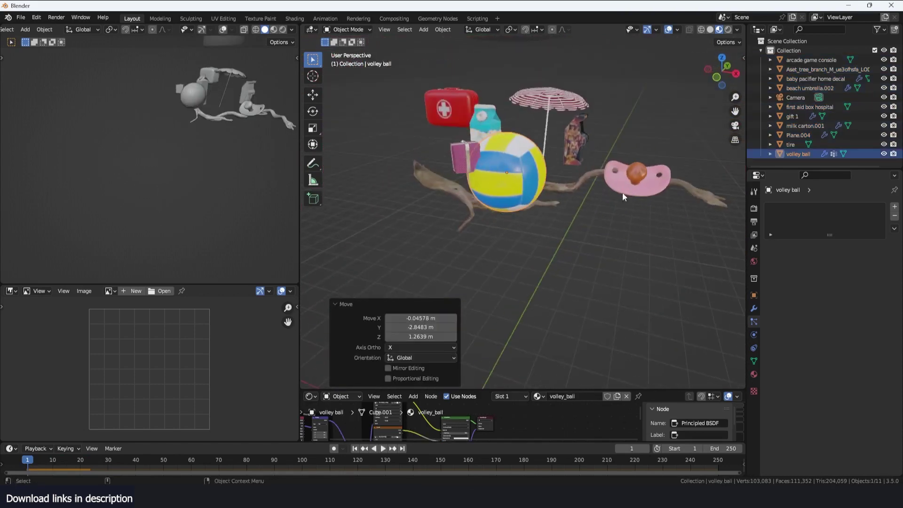
Step: Set the beach umbrella's rigid body collision shape to Mesh and play the simulation to test it
middle_click_drag(622, 193, 604, 235)
scroll(605, 236, "up", 3)
left_click(542, 92)
middle_click_drag(542, 92, 484, 85)
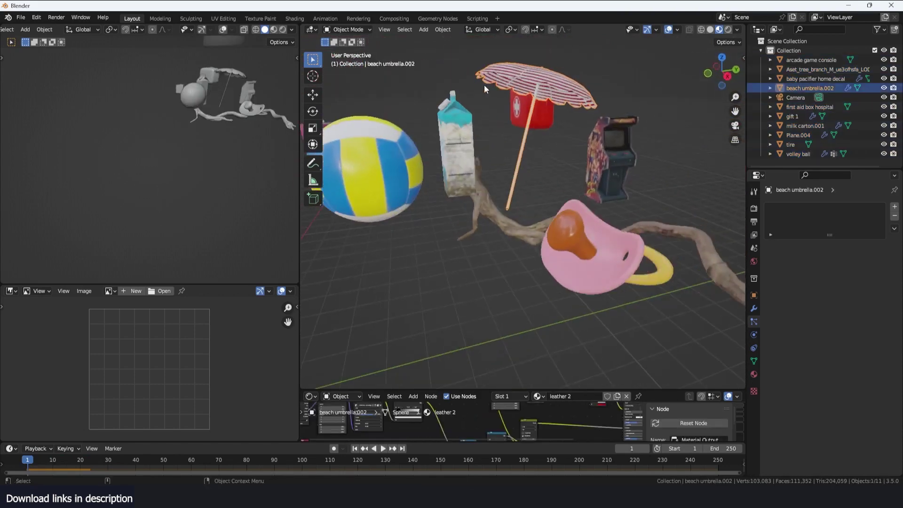
key("space")
key("Escape")
left_click(754, 334)
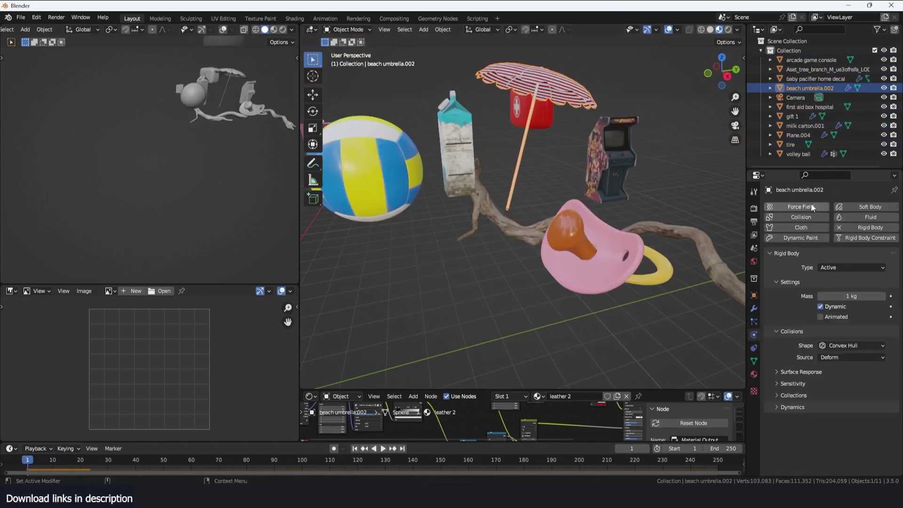
left_click(842, 345)
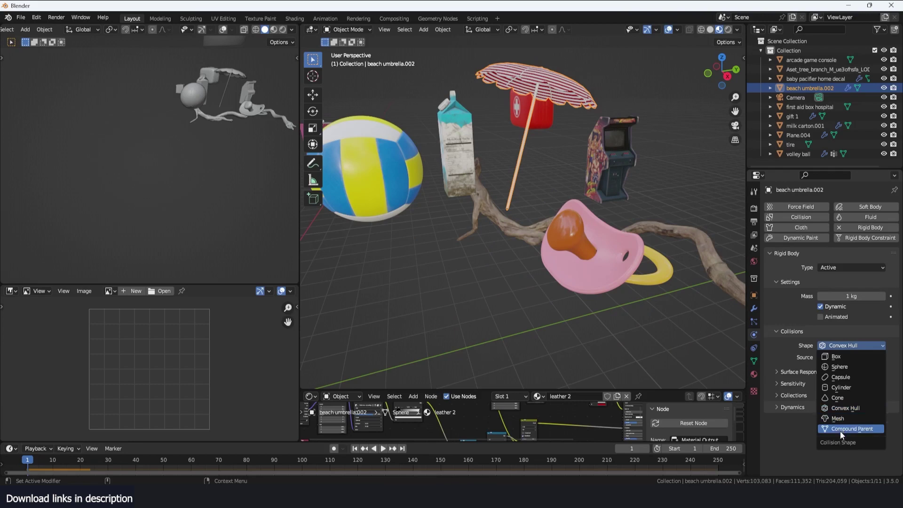
left_click(842, 417)
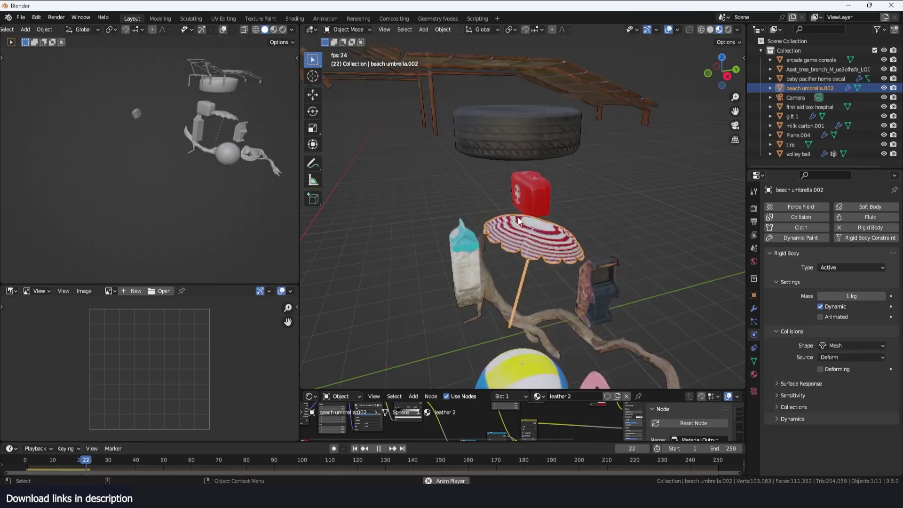
key("Escape")
Step: Add a plane below the assets, clear its location and scale it up
scroll(518, 216, "down", 4)
middle_click_drag(525, 230, 569, 198)
key("alt+g")
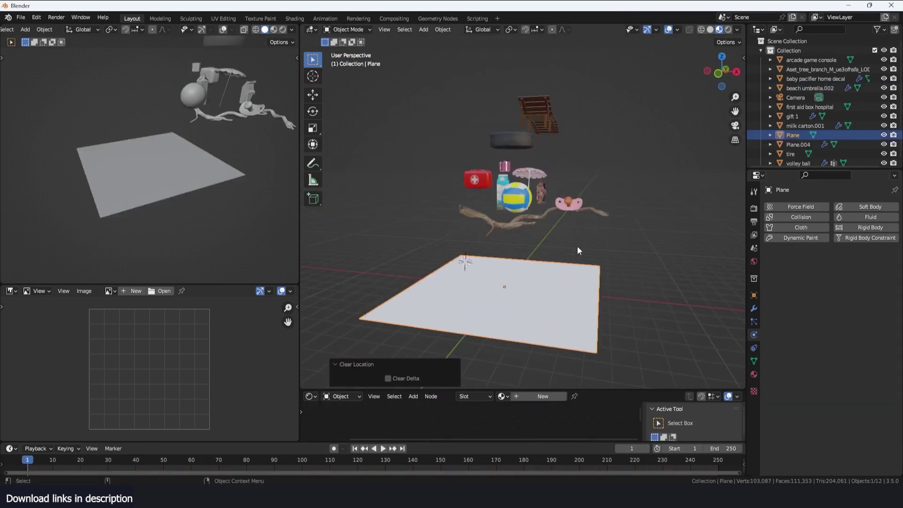
middle_click_drag(577, 247, 612, 255)
key("s")
left_click(648, 241)
Step: Extrude the plane about 6.5 m upward, flare the extruded top outward and delete the top face to leave an open container
key("Tab")
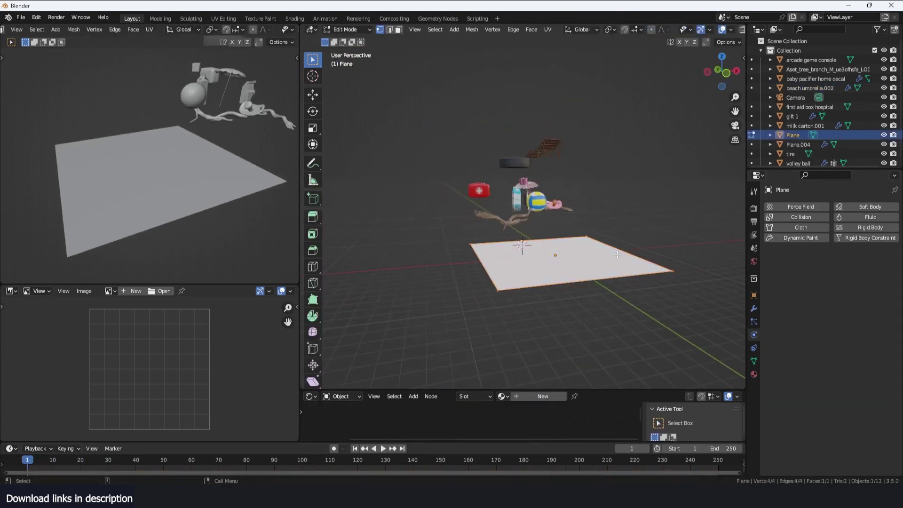
key("e")
left_click(616, 188)
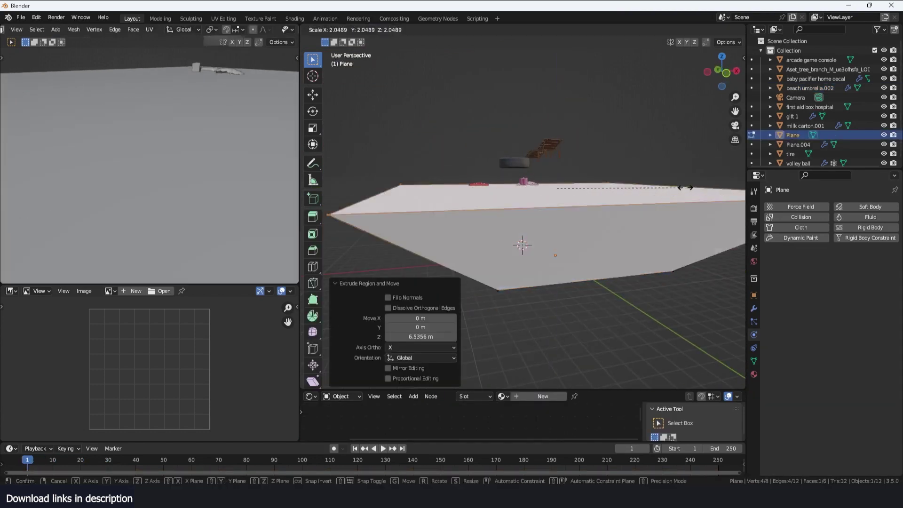
key("x")
left_click(653, 208)
key("Tab")
middle_click_drag(654, 209, 669, 243)
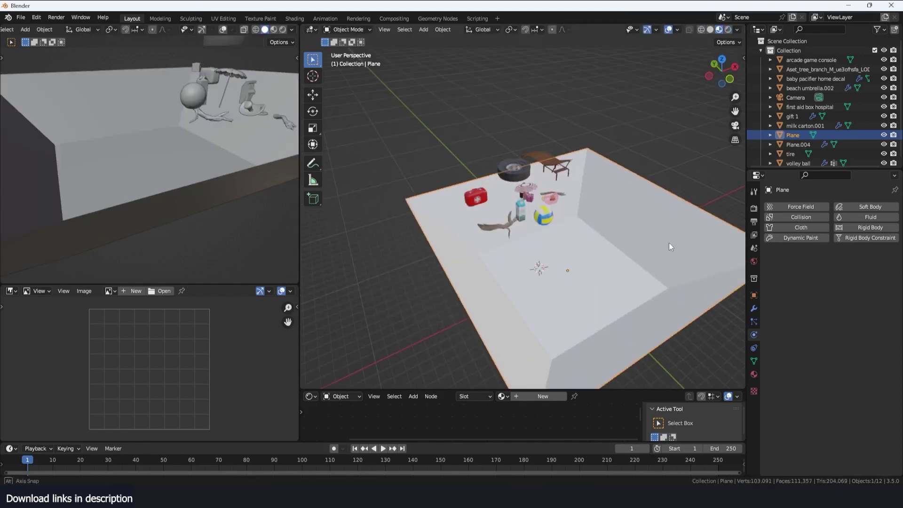
Step: Turn the container into a smooth-shaded bowl with level 2 subdivision and an edge loop near its base
key("ctrl+2")
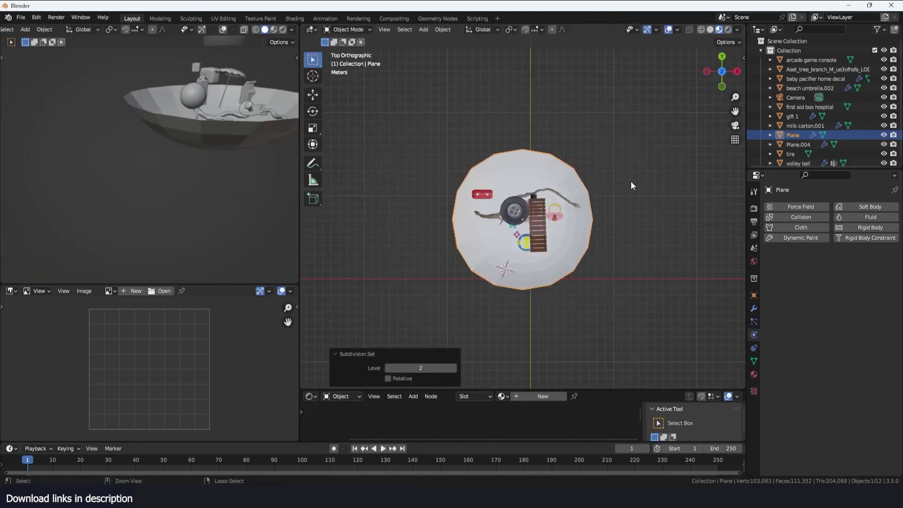
middle_click_drag(630, 181, 624, 115)
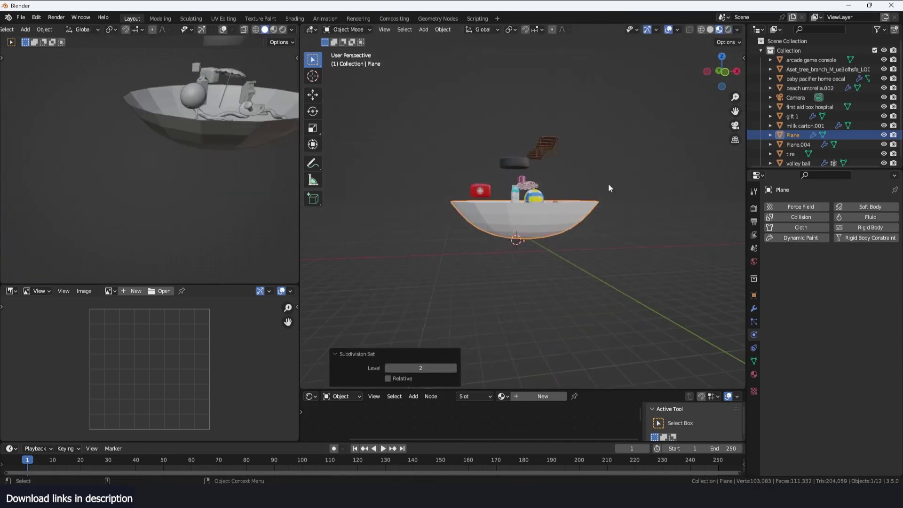
scroll(608, 184, "up", 3)
key("s")
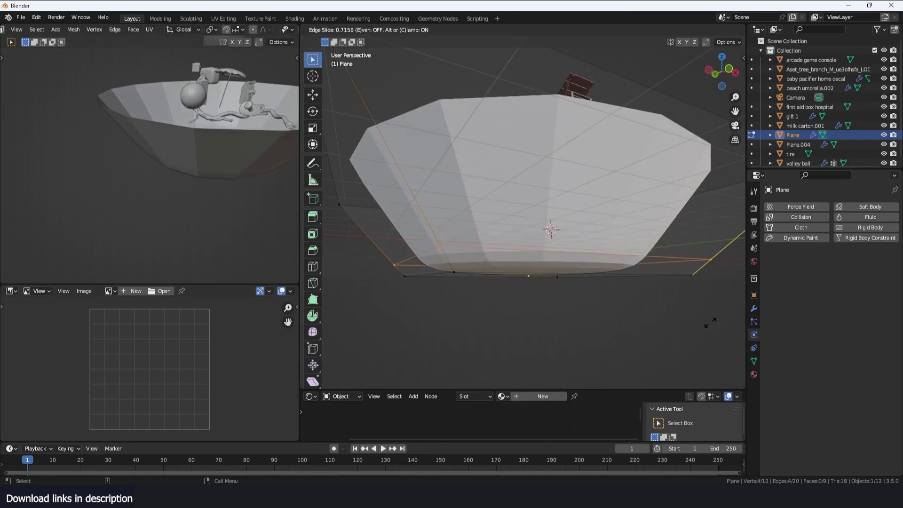
left_click(618, 248)
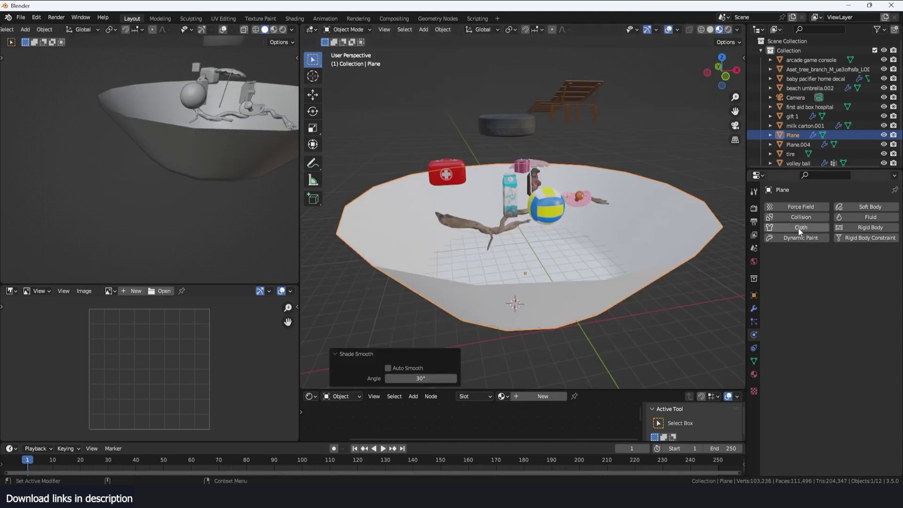
Step: Add a rigid body to the bowl and set its type to Passive
left_click(870, 227)
left_click(853, 268)
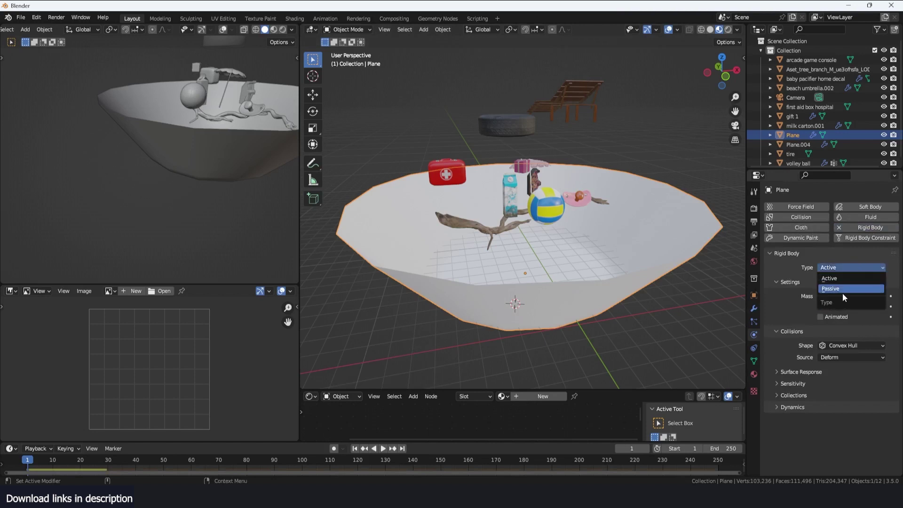
left_click(842, 292)
left_click(838, 325)
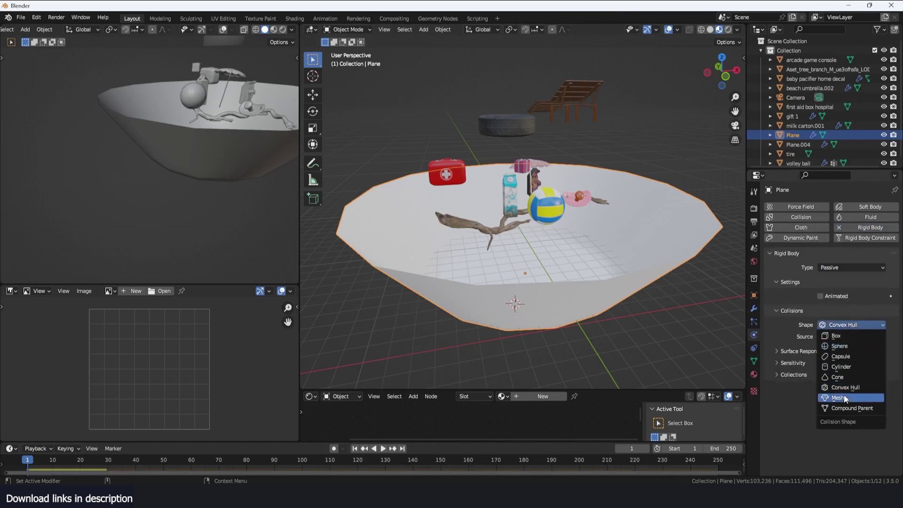
Step: Raise all the assets about 1.93 m in Z above the bowl and play the simulation
scroll(493, 188, "down", 4)
middle_click_drag(445, 239, 436, 221)
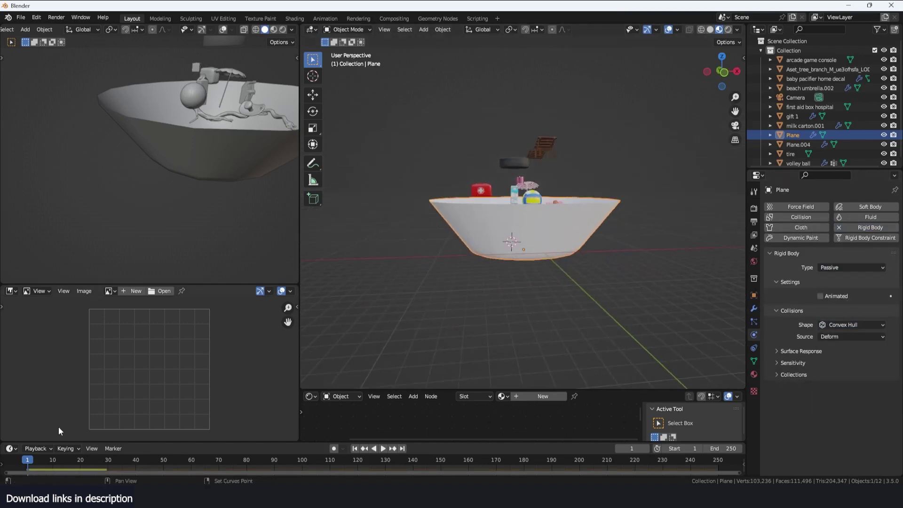
key("KP_1")
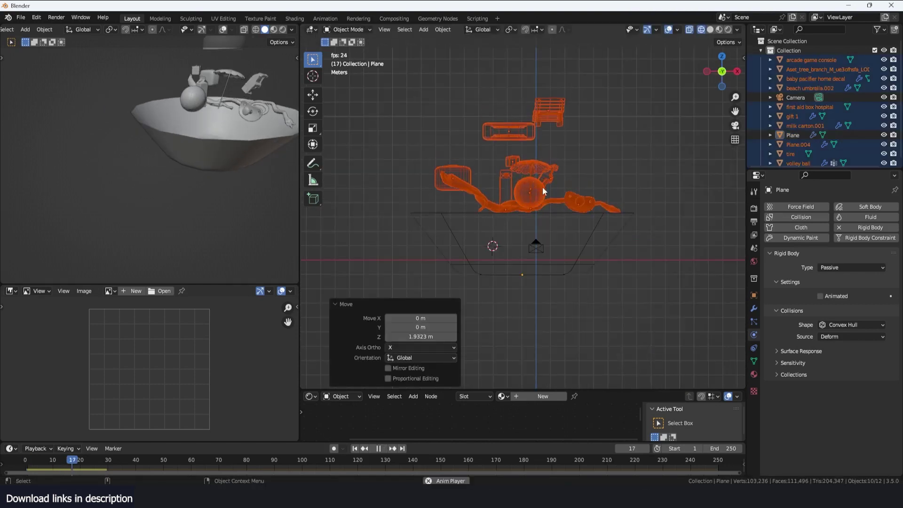
middle_click_drag(543, 190, 545, 200)
key("shift+z")
key("space")
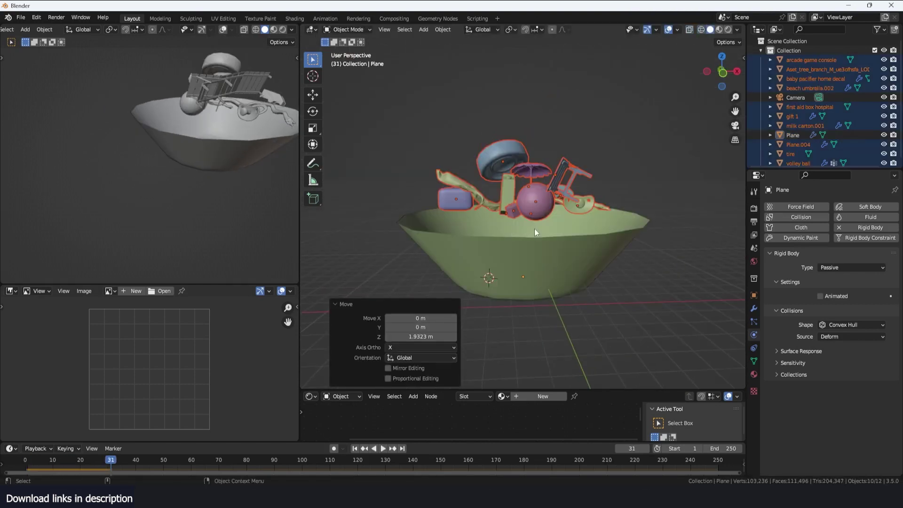
Step: Set the bowl's collision shape to Mesh and replay the simulation so the assets fall inside
left_click(564, 254)
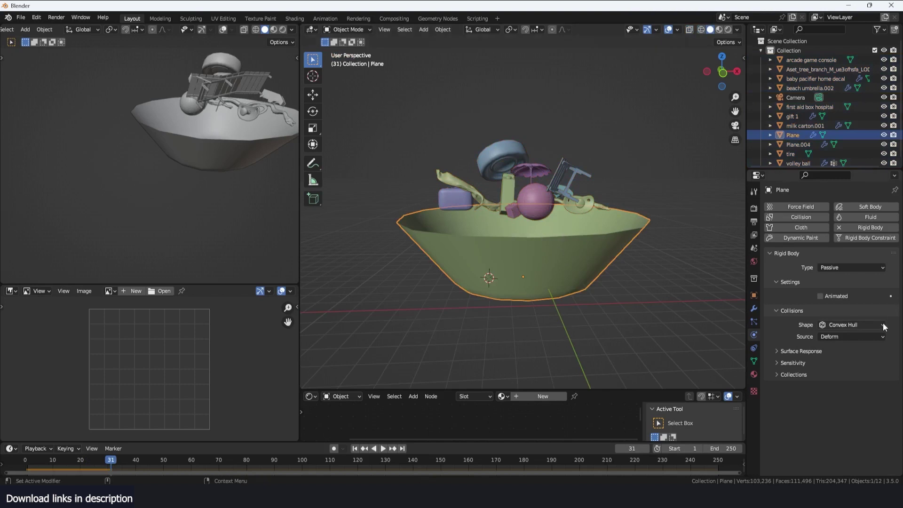
left_click(852, 324)
left_click(842, 398)
key("space")
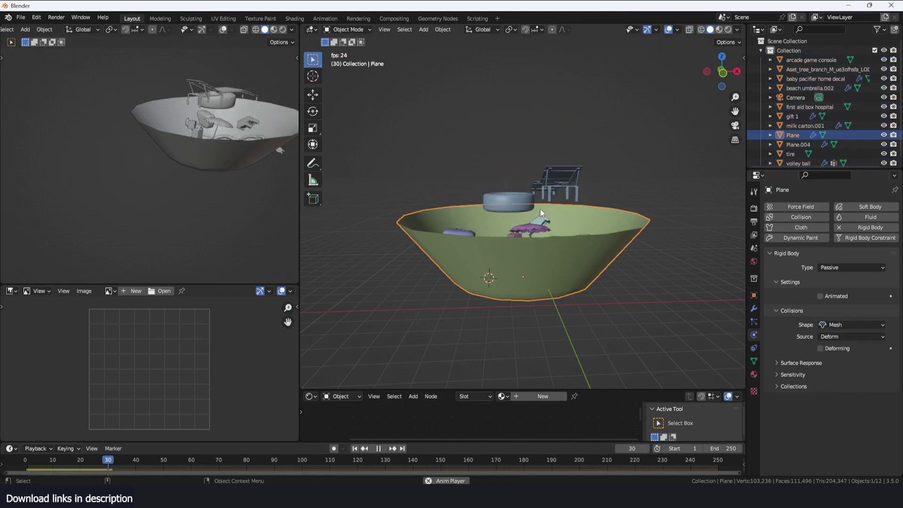
key("space")
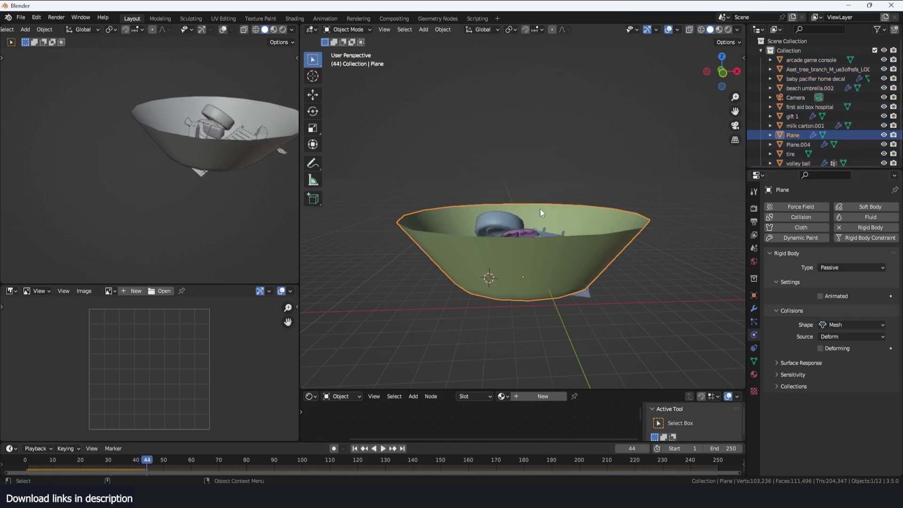
Step: Scale down the wooden bench in the bowl and replay the simulation from the start
middle_click_drag(540, 209, 569, 245)
left_click(569, 246)
key("s")
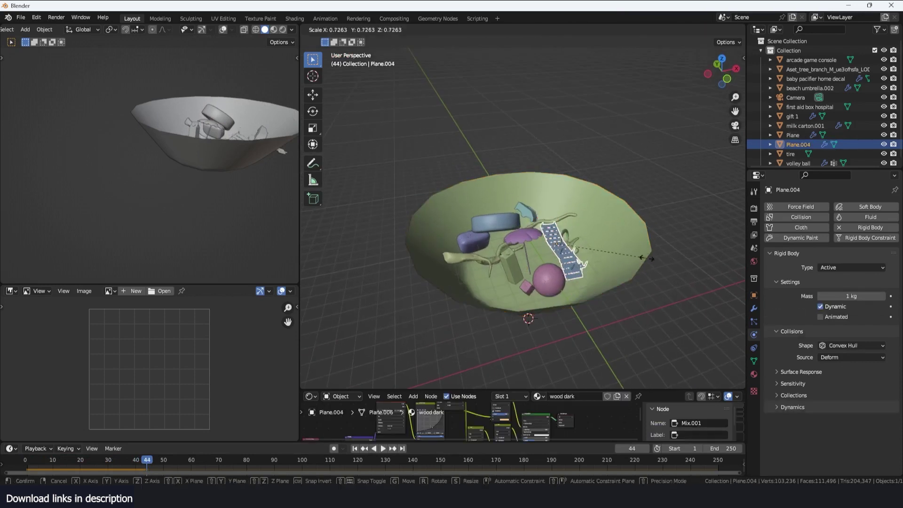
left_click(630, 258)
left_click(27, 460)
key("space")
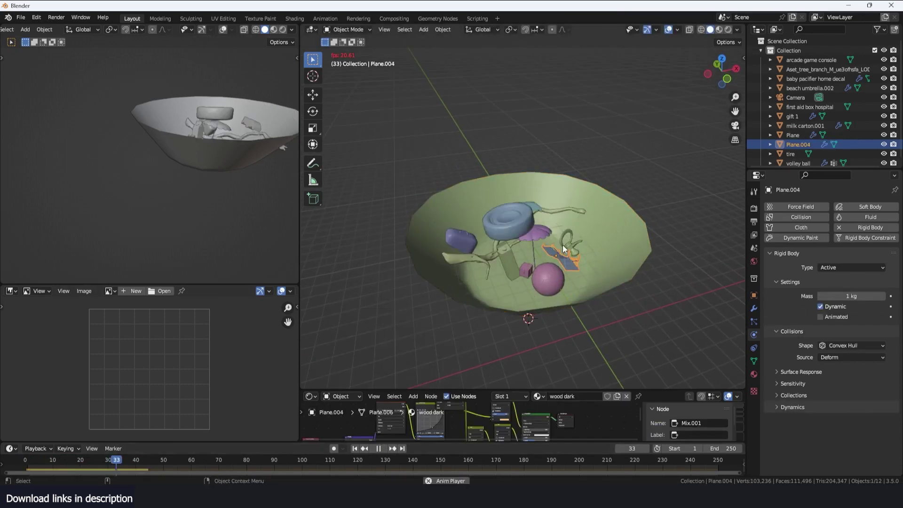
key("Escape")
Step: Keyframe the bowl's motion at frames 38 and 70, mark its rigid body as Animated and replay the simulation
left_click(643, 241)
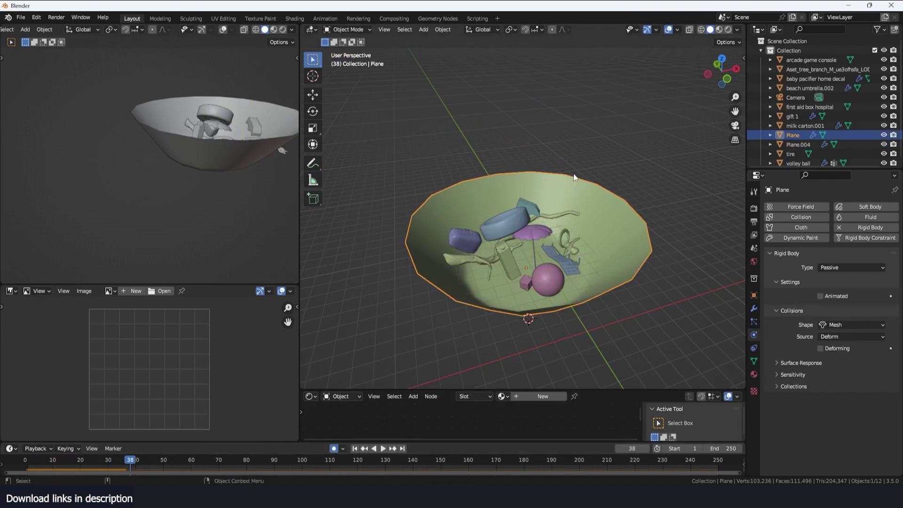
key("space")
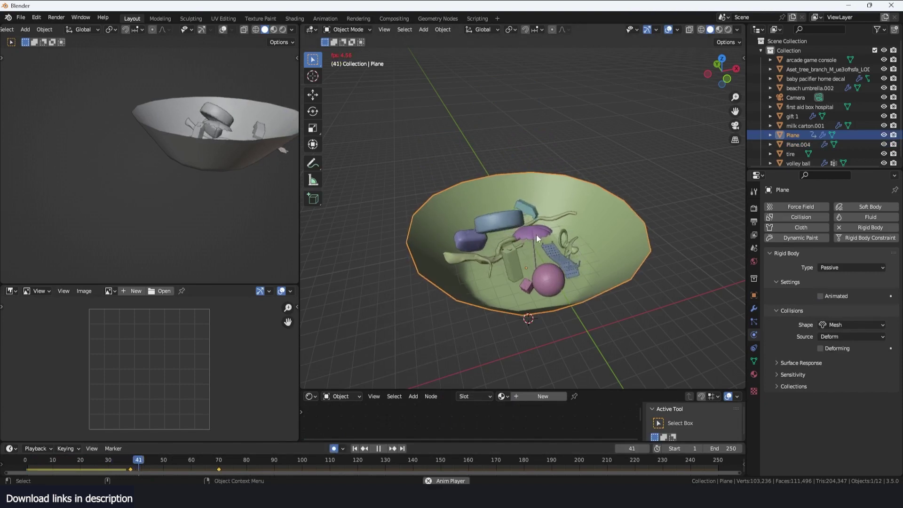
key("shift+Left")
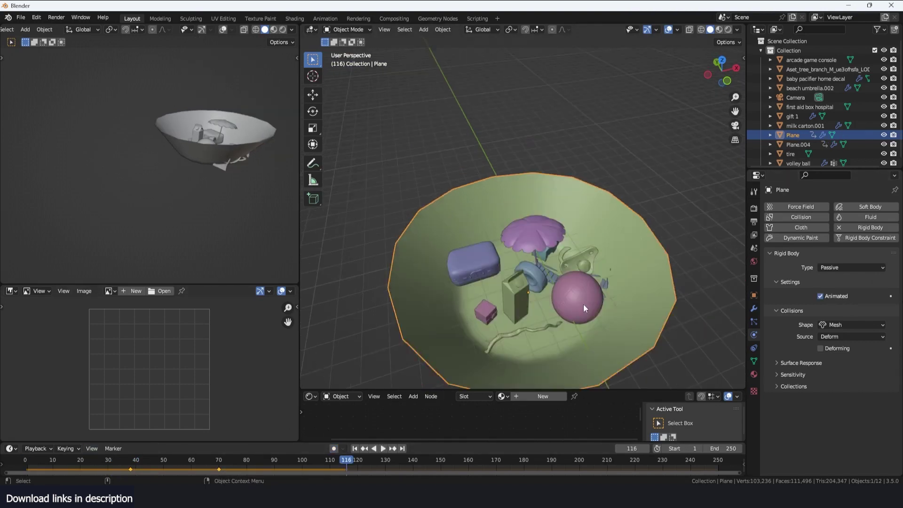
Step: Hide the bowl and apply the simulated rigid body transformation to all the assets, with the timeline back at frame 0
key("h")
left_click_drag(383, 158, 631, 366)
left_click(442, 29)
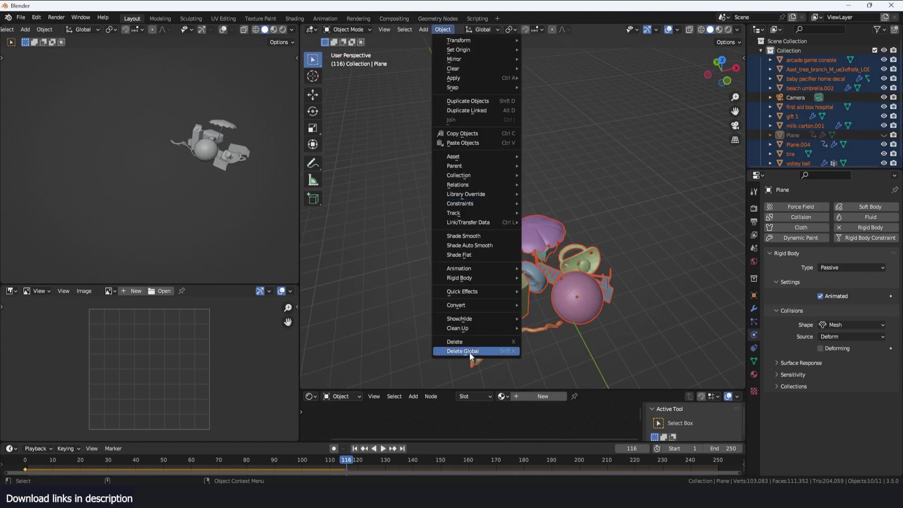
mouse_move(503, 276)
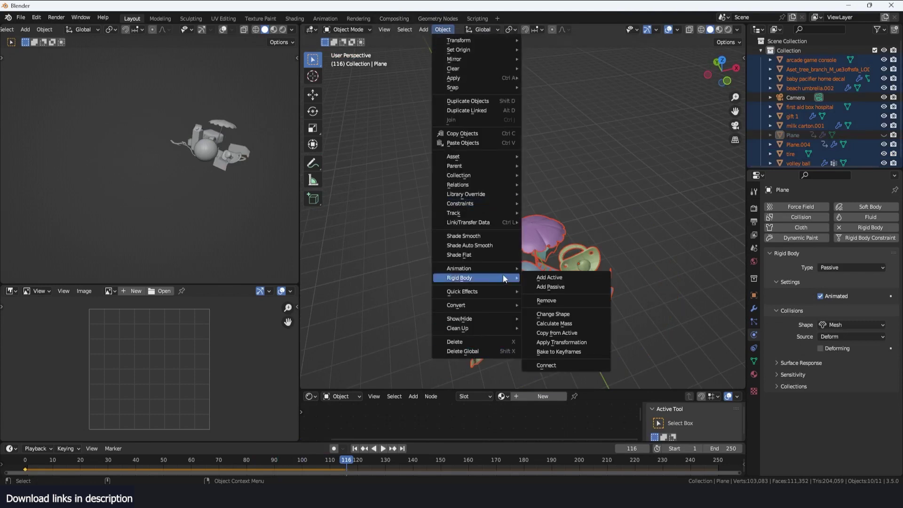
left_click(574, 342)
left_click_drag(37, 464, 22, 465)
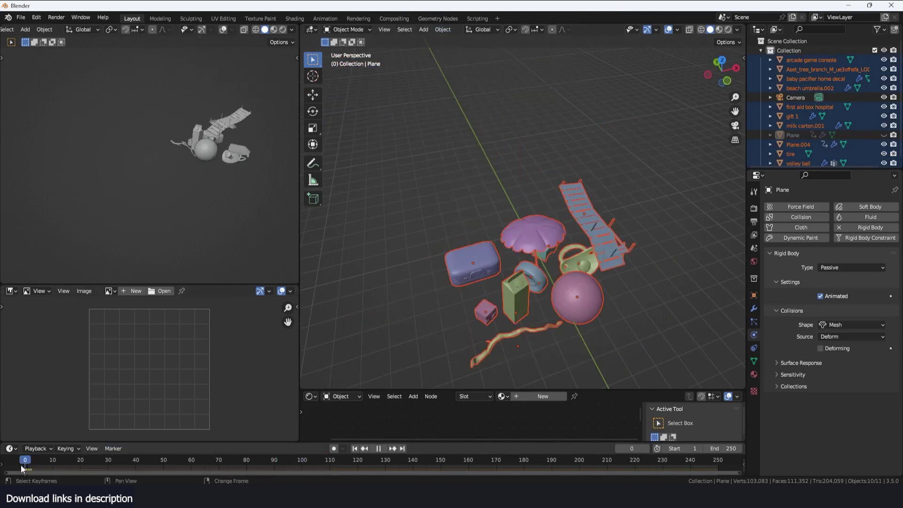
key("space")
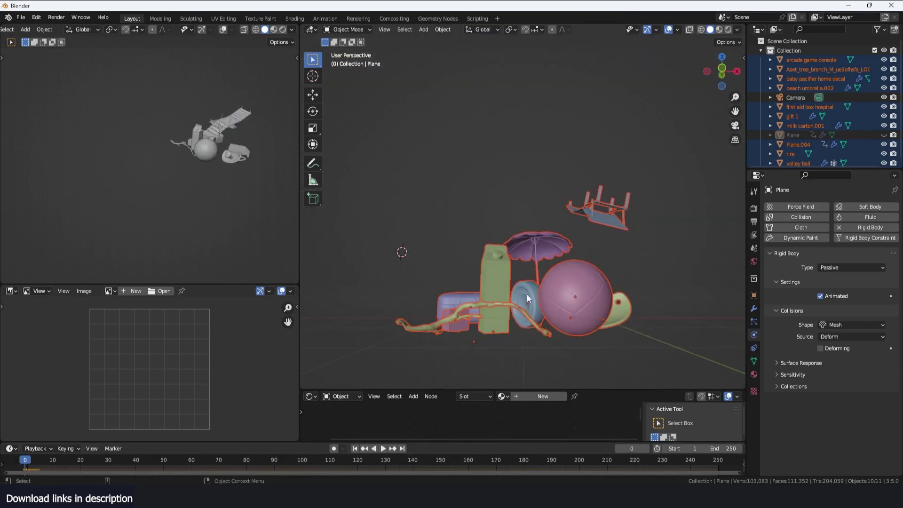
Step: Remove the assets' rigid bodies and place a duplicate of the whole pile above the original
left_click(433, 30)
left_click(467, 100)
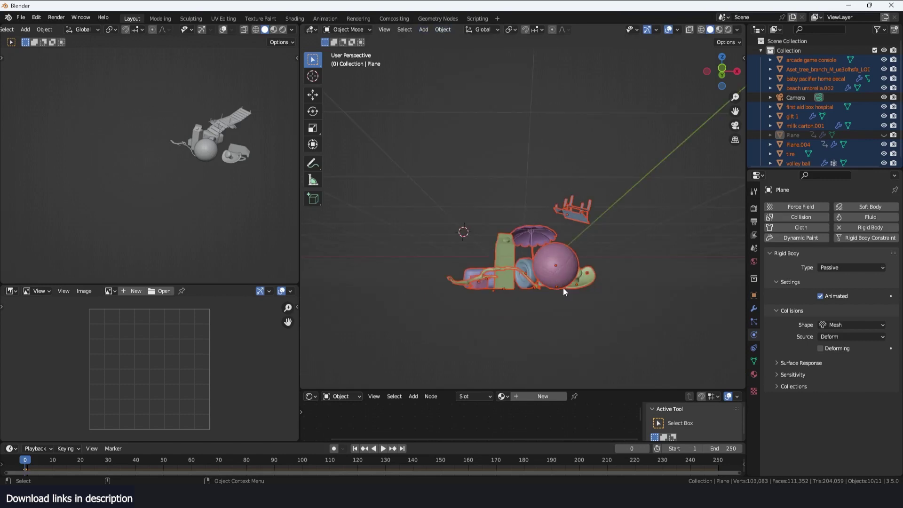
left_click(567, 169)
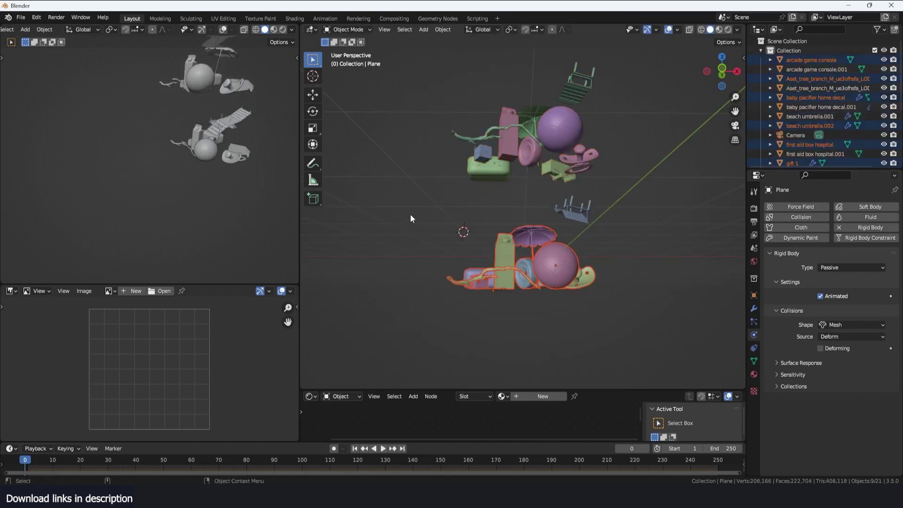
Step: Give all assets in the lower pile passive rigid bodies and test the simulation
left_click_drag(413, 224, 575, 281)
left_click(447, 30)
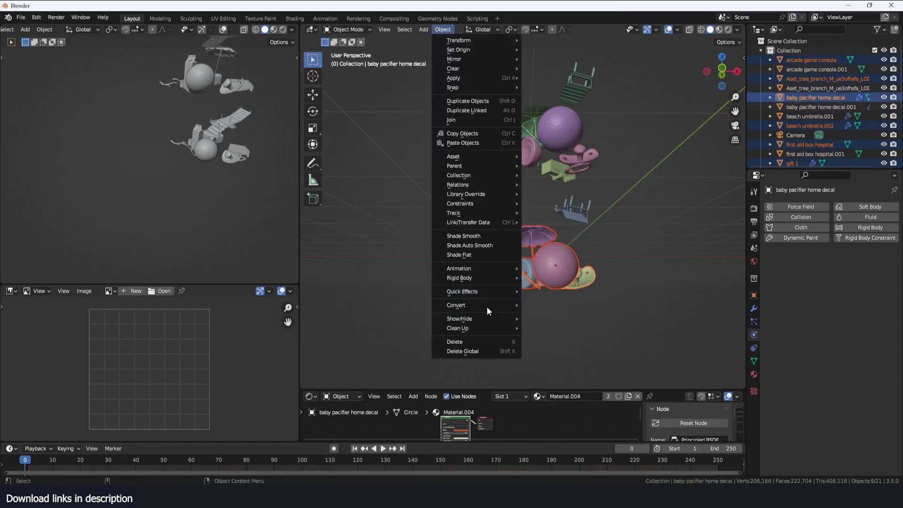
mouse_move(496, 289)
left_click(571, 289)
key("space")
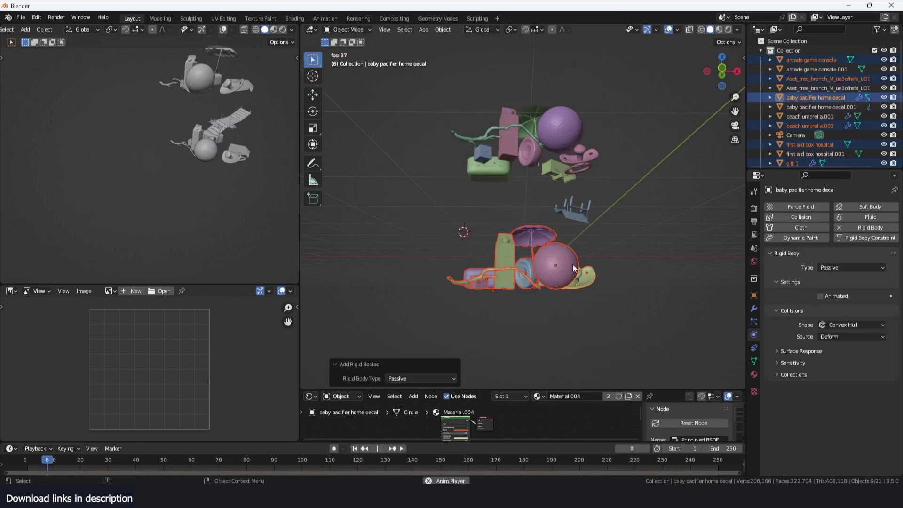
key("Escape")
Step: Add active rigid bodies to the duplicated upper pile, including the bench
middle_click_drag(543, 167, 527, 184)
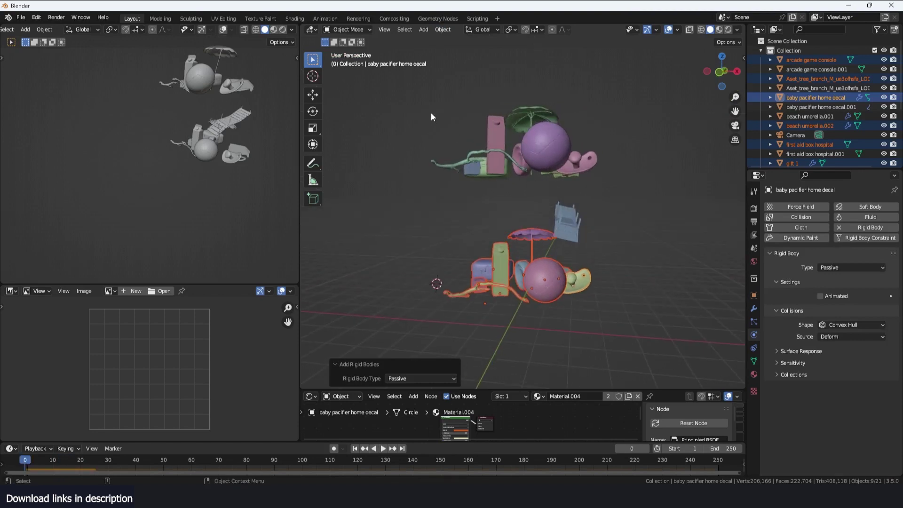
left_click_drag(430, 112, 590, 178)
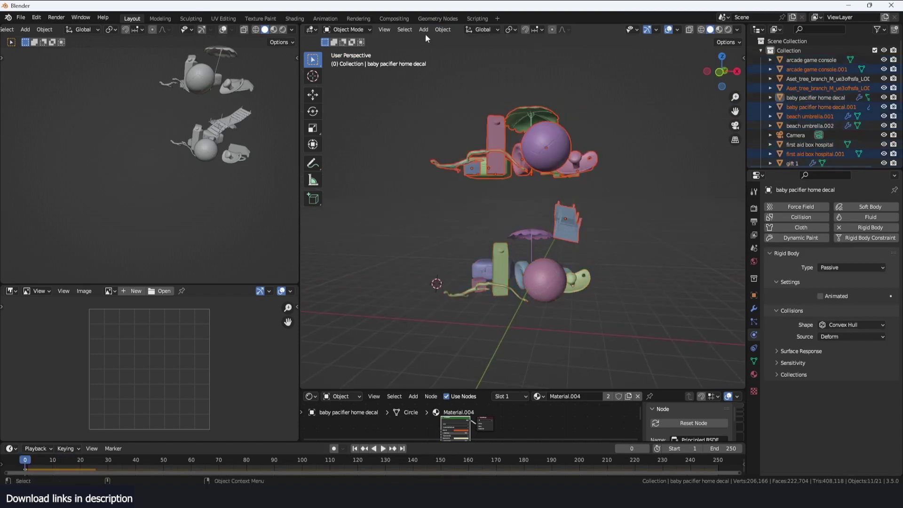
left_click(443, 29)
mouse_move(485, 278)
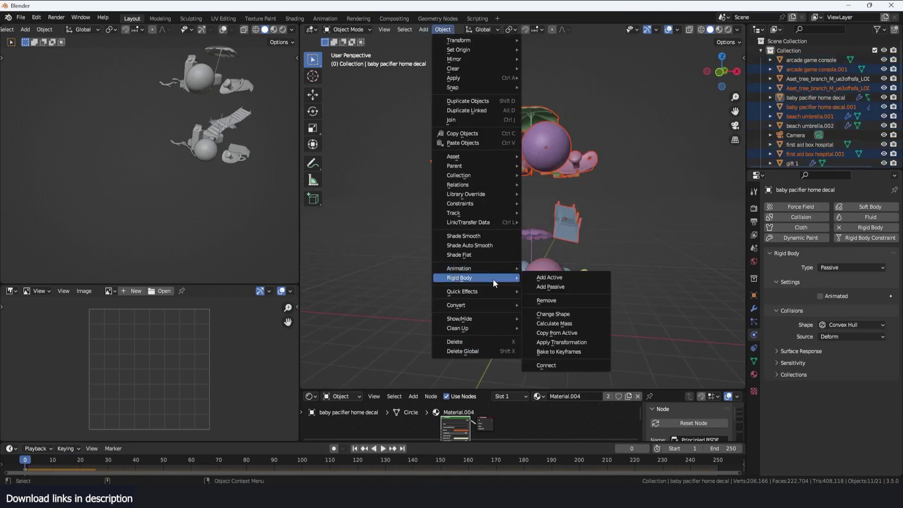
left_click(571, 279)
Step: Simulate the copies falling onto the lower pile and inspect the heap up close in Material Preview
key("space")
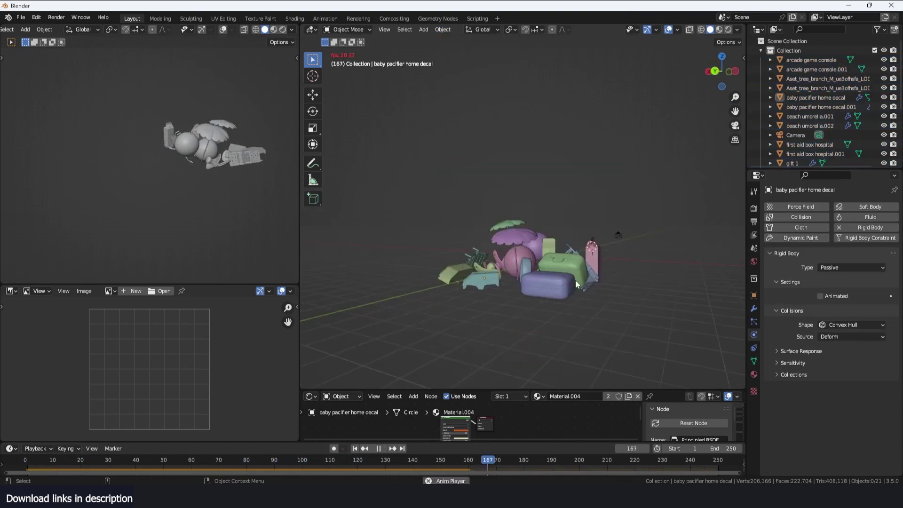
middle_click_drag(576, 284, 532, 264)
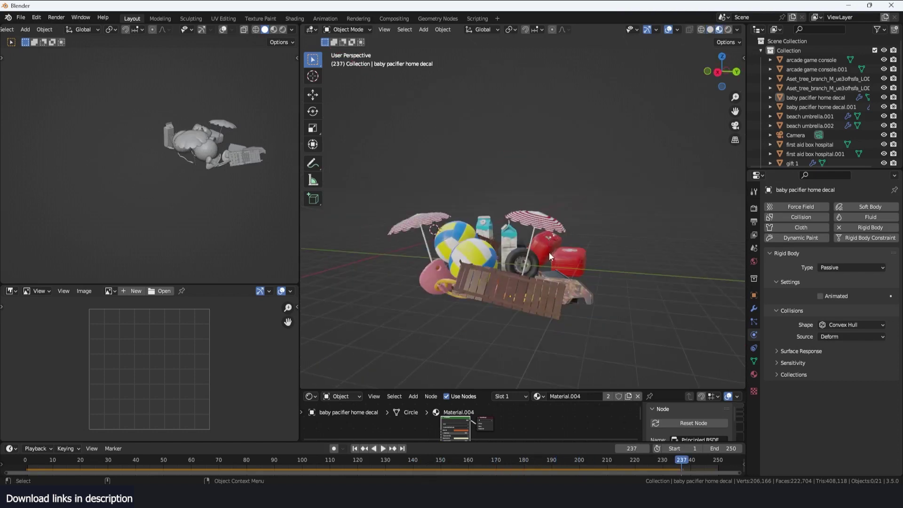
scroll(549, 252, "up", 3)
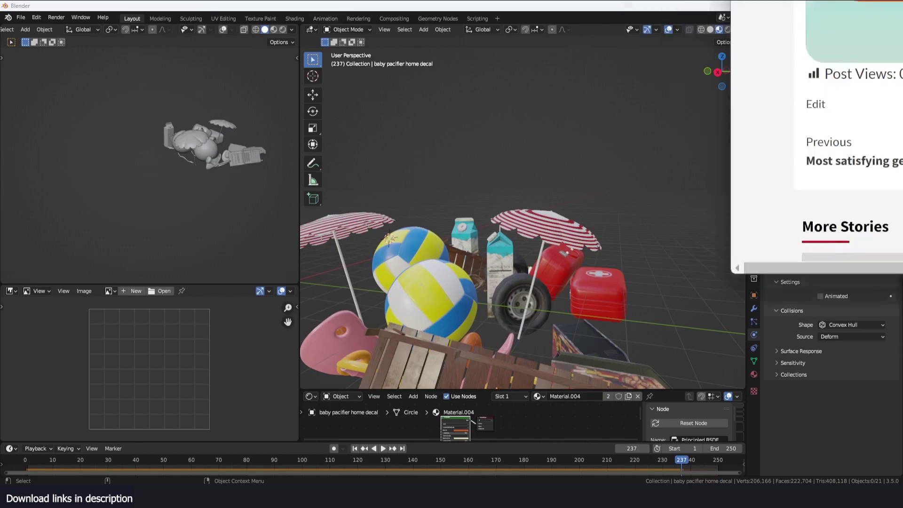
Step: Switch to the browser window with the article "top 10 tips to speed up your progress in blender" and return to its beginning
left_click_drag(902, 2, 692, 57)
left_click(744, 60)
scroll(548, 236, "up", 20)
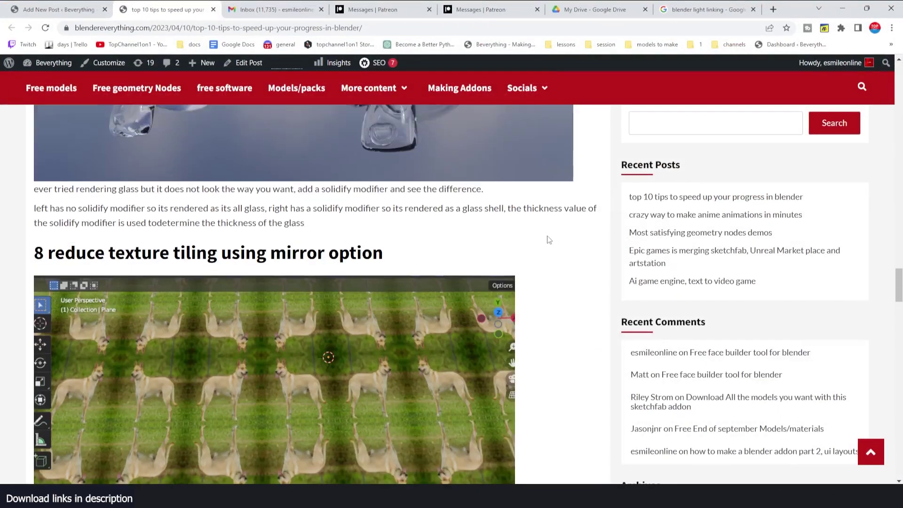
scroll(549, 236, "up", 14)
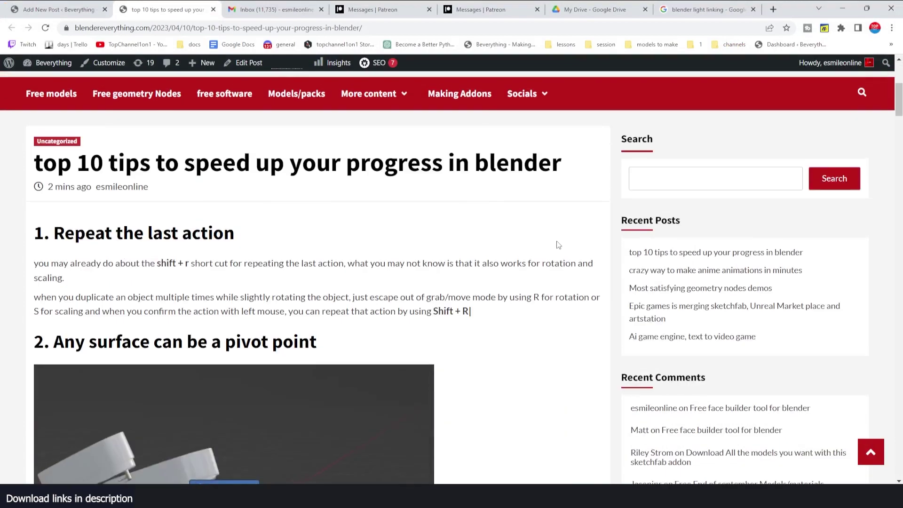
Step: Skim the article's tips from the pivot point section down to the rigid body junk pile and back to the hair particle section
scroll(140, 259, "down", 13)
scroll(221, 198, "up", 5)
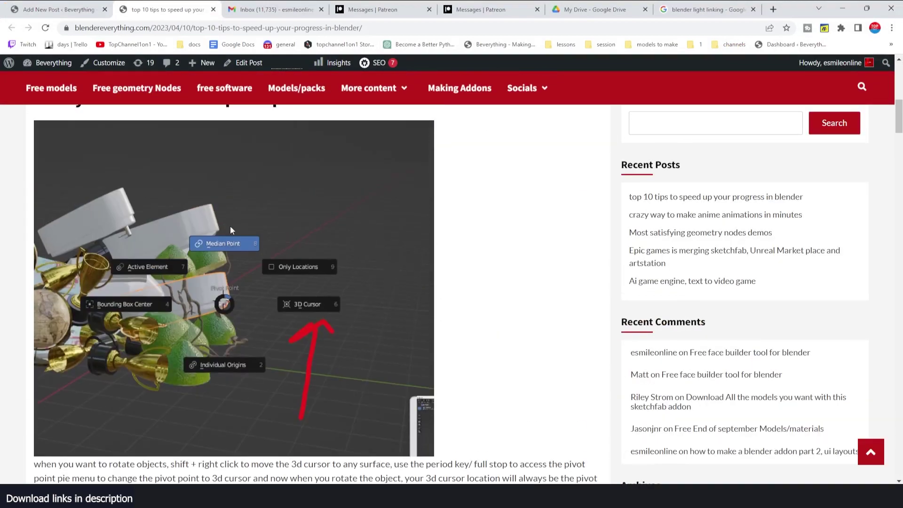
scroll(230, 225, "down", 12)
scroll(427, 243, "down", 13)
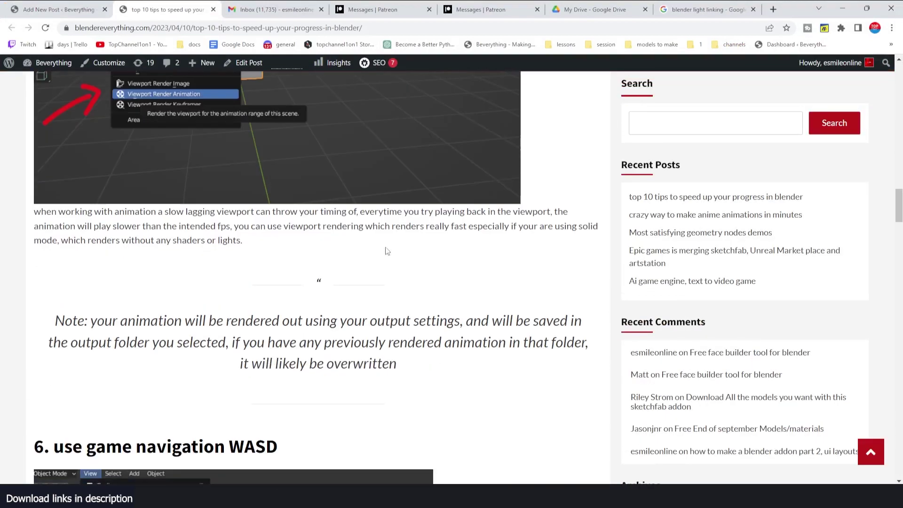
scroll(213, 326, "up", 7)
scroll(224, 333, "down", 11)
scroll(224, 331, "down", 20)
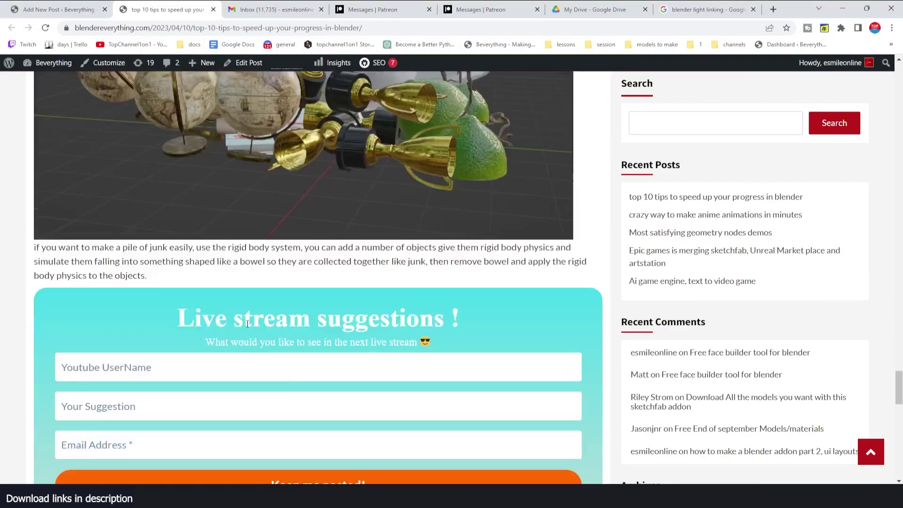
scroll(426, 243, "up", 12)
scroll(427, 243, "up", 1)
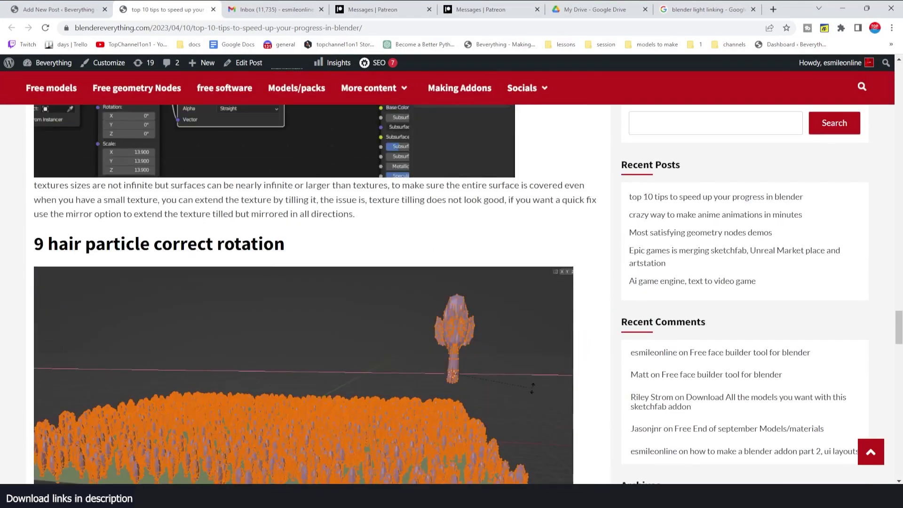